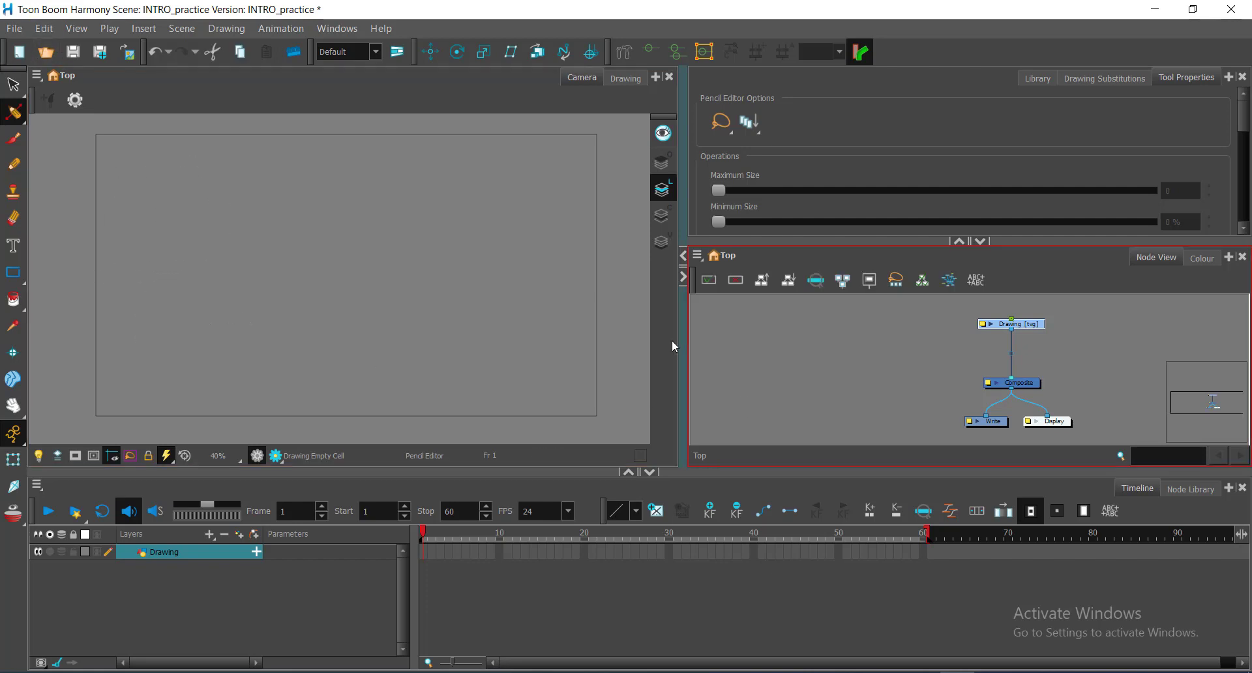
Widen the Camera view and open the keyboard shortcuts settings.
drag(682, 339, 814, 352)
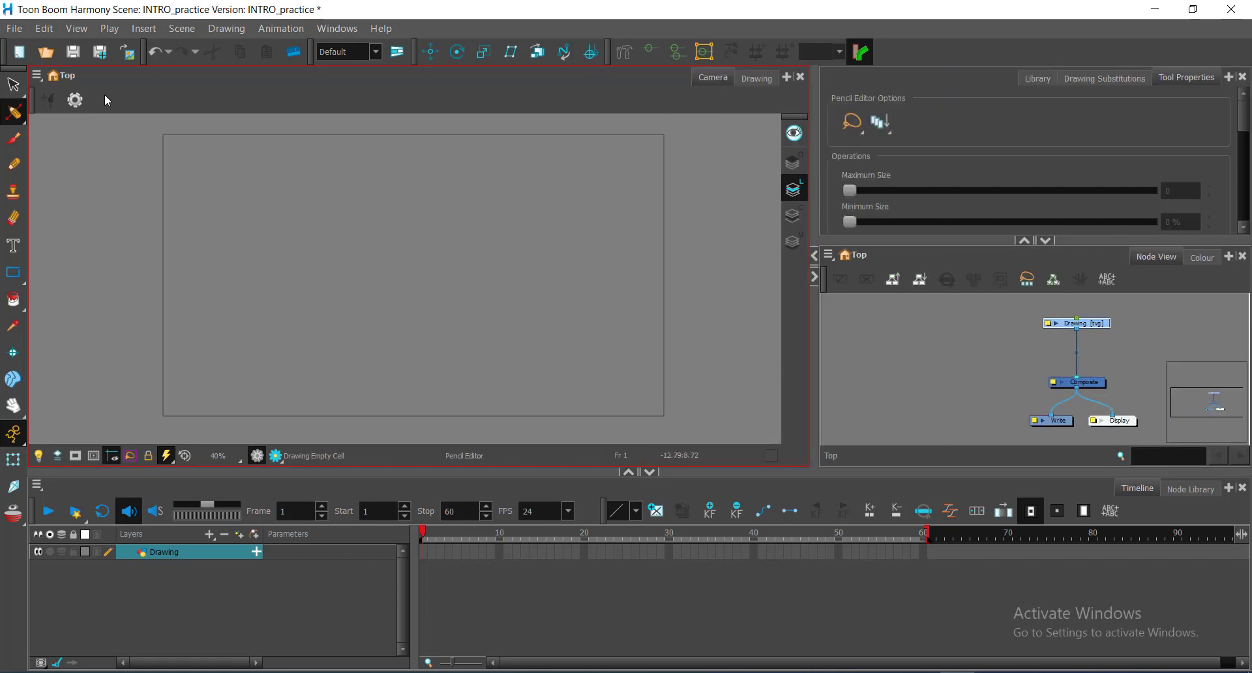
click(44, 29)
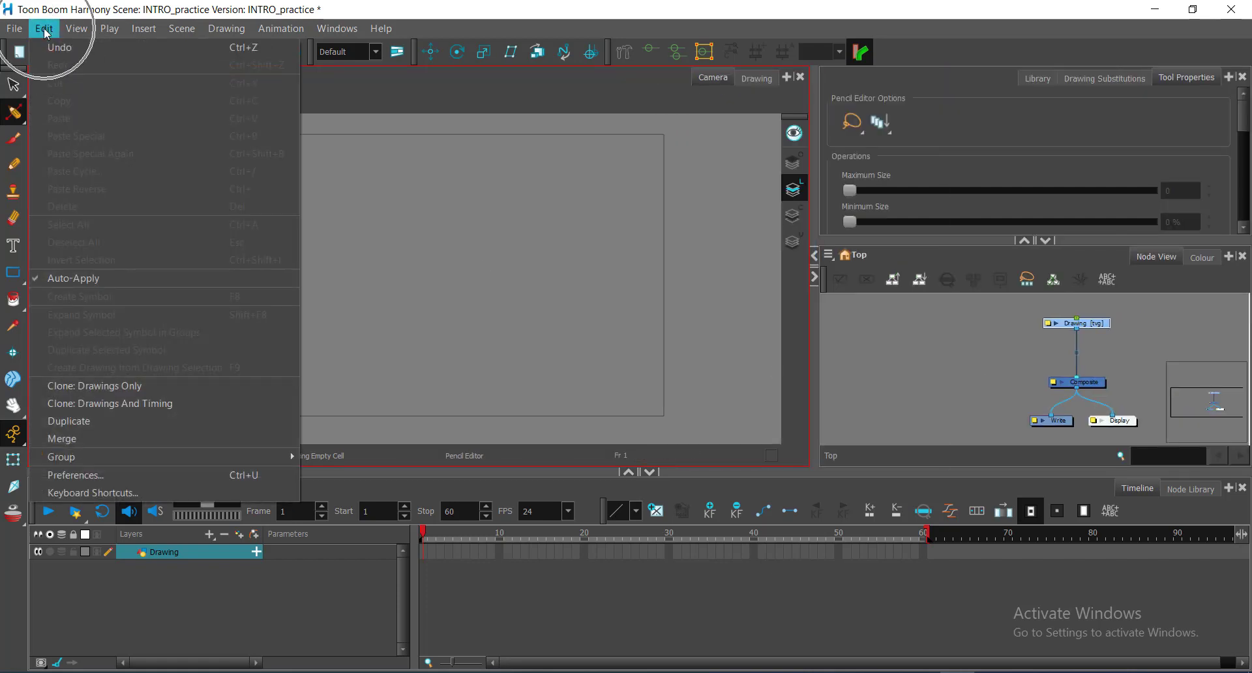
click(121, 497)
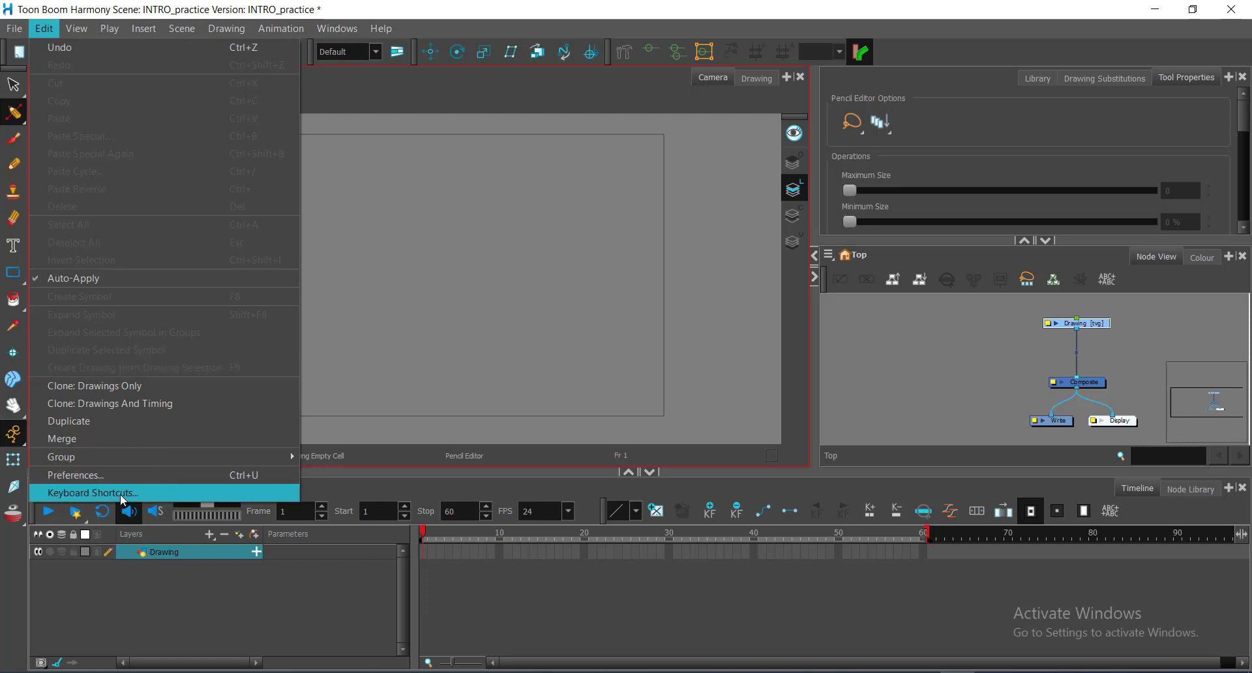
key(ctrl)
key(ctrl)
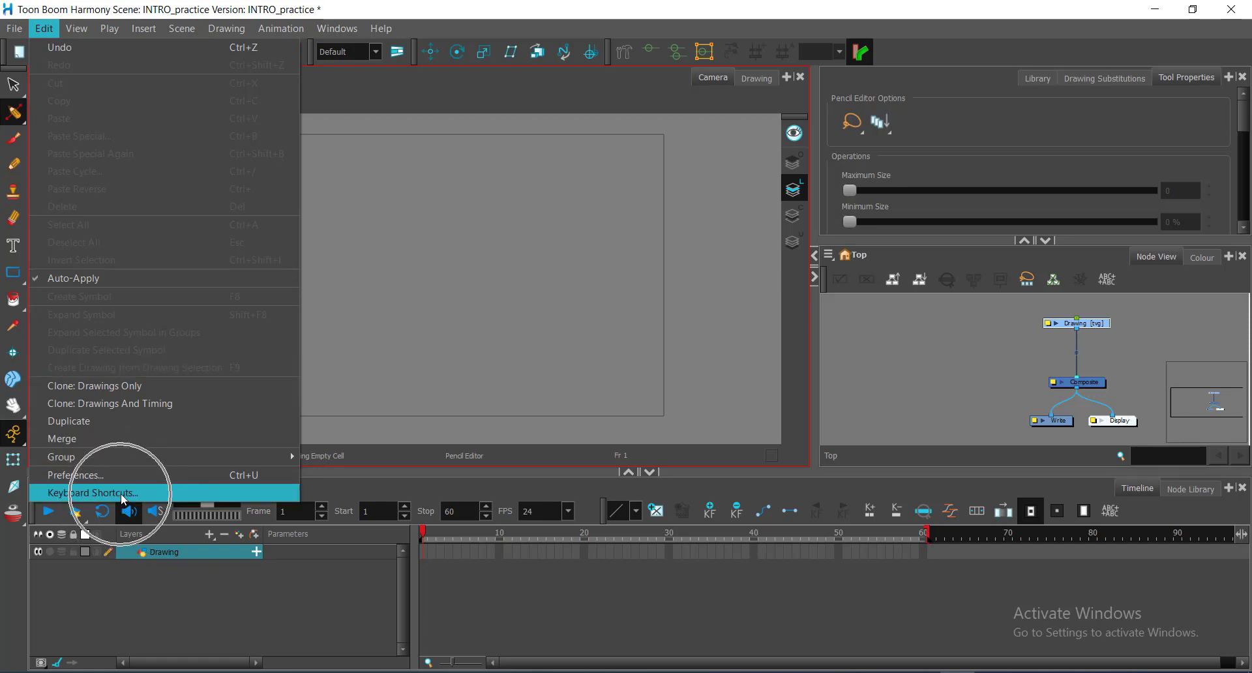
click(120, 494)
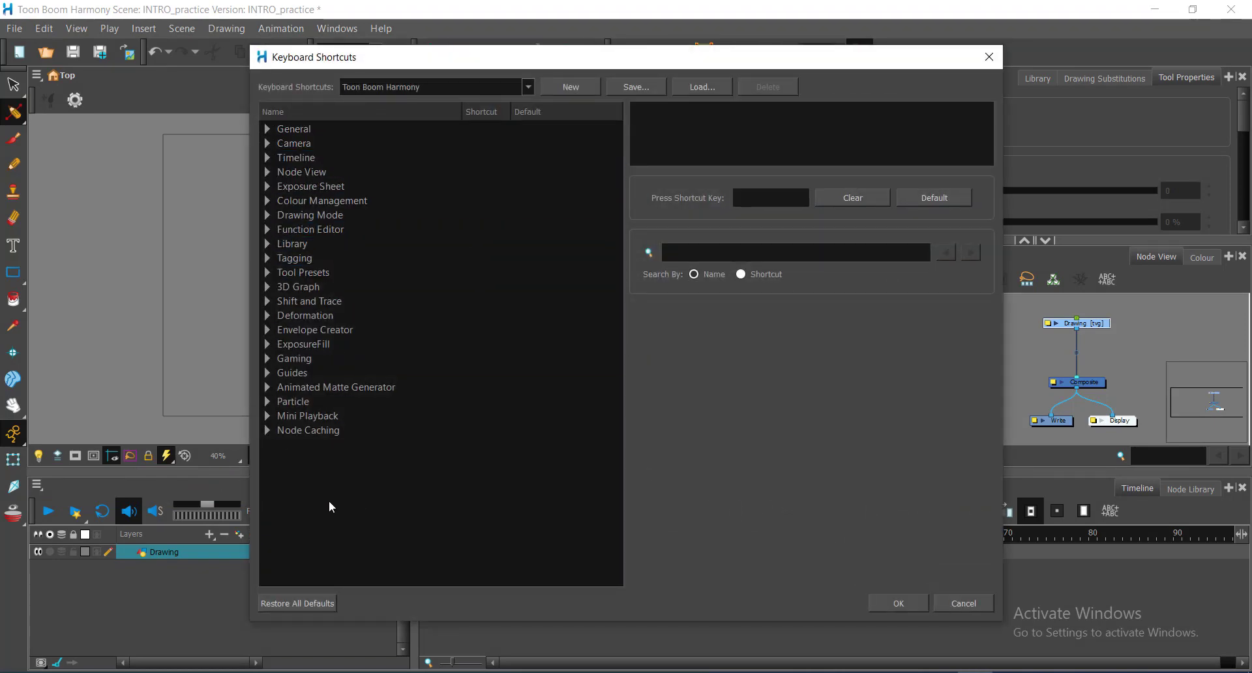
Examine the shortcut categories, key assignment field and search options, and close the keyboard shortcuts settings without changes.
click(268, 127)
click(268, 127)
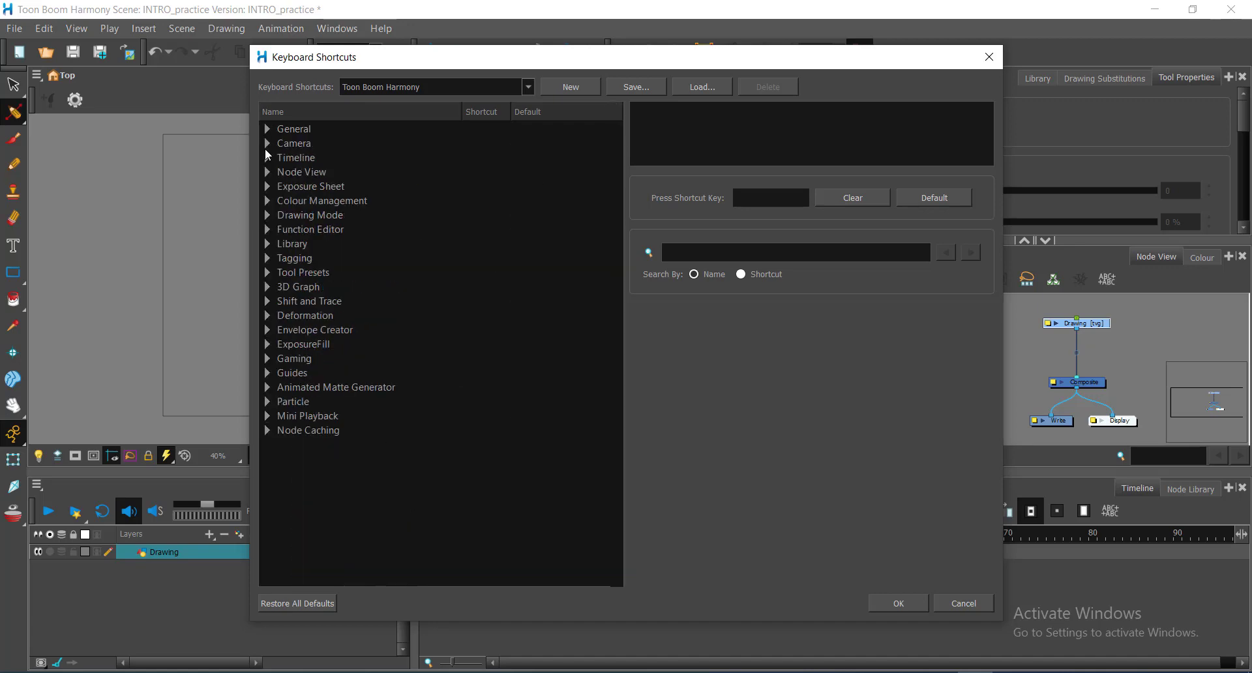
click(267, 143)
click(267, 143)
click(266, 158)
click(265, 159)
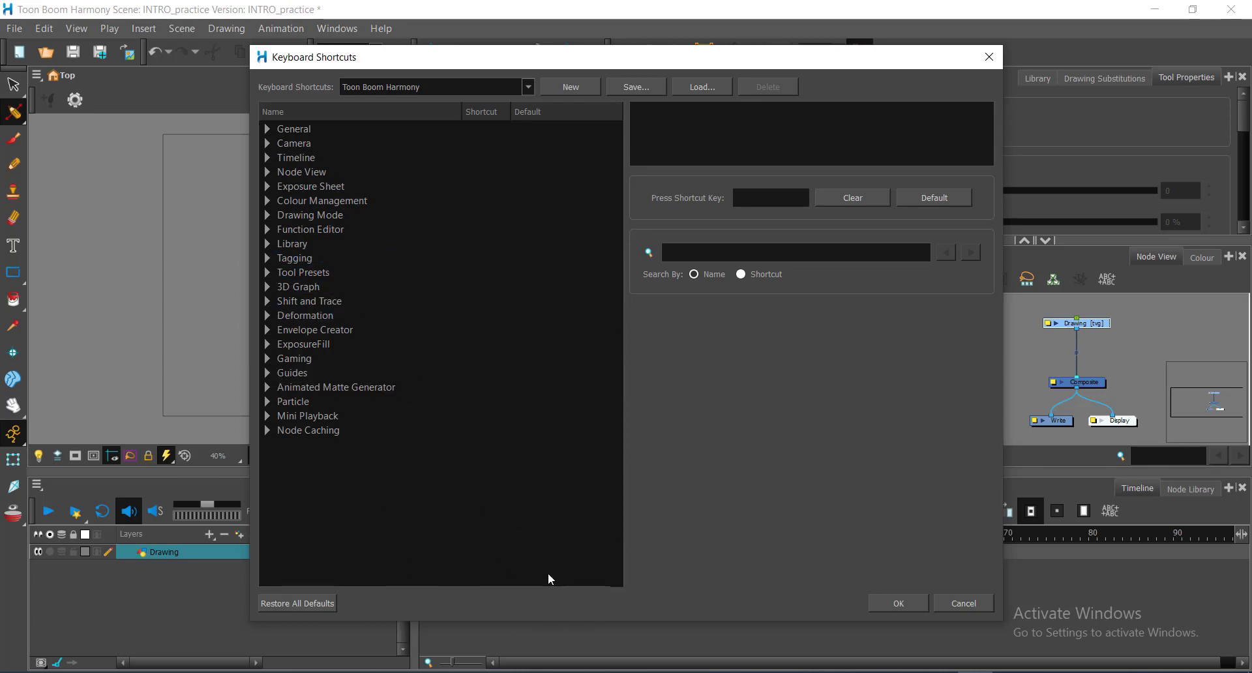
click(740, 585)
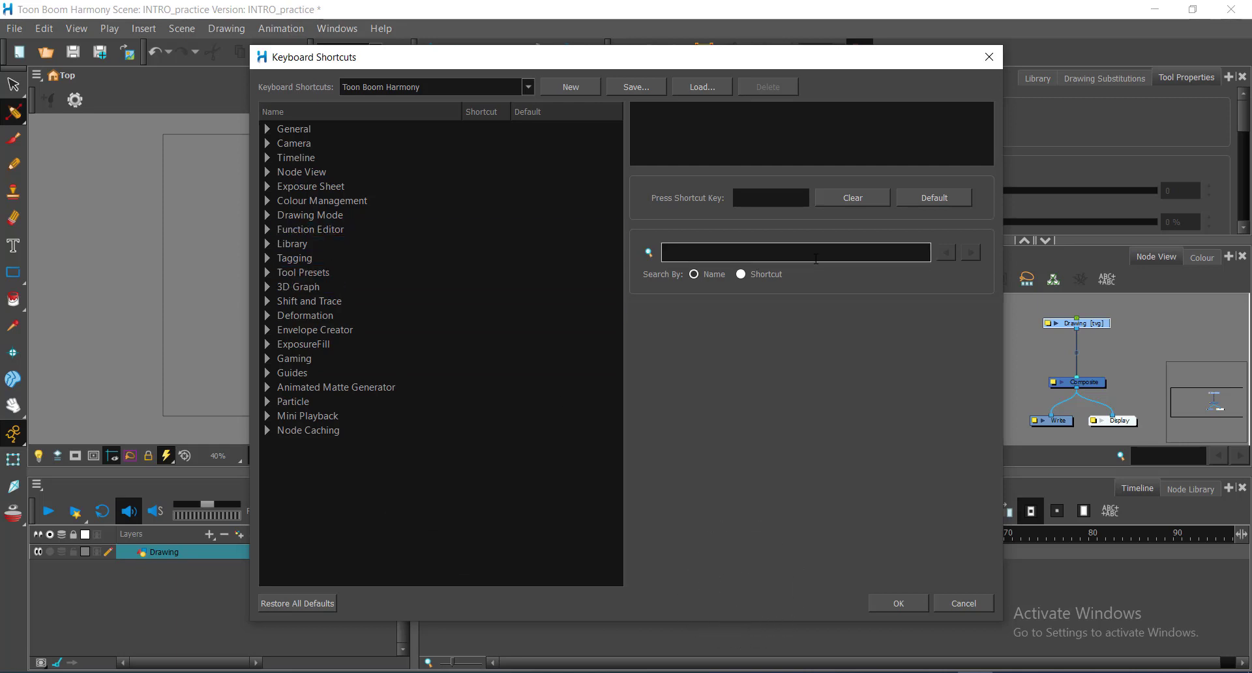
click(807, 229)
click(777, 195)
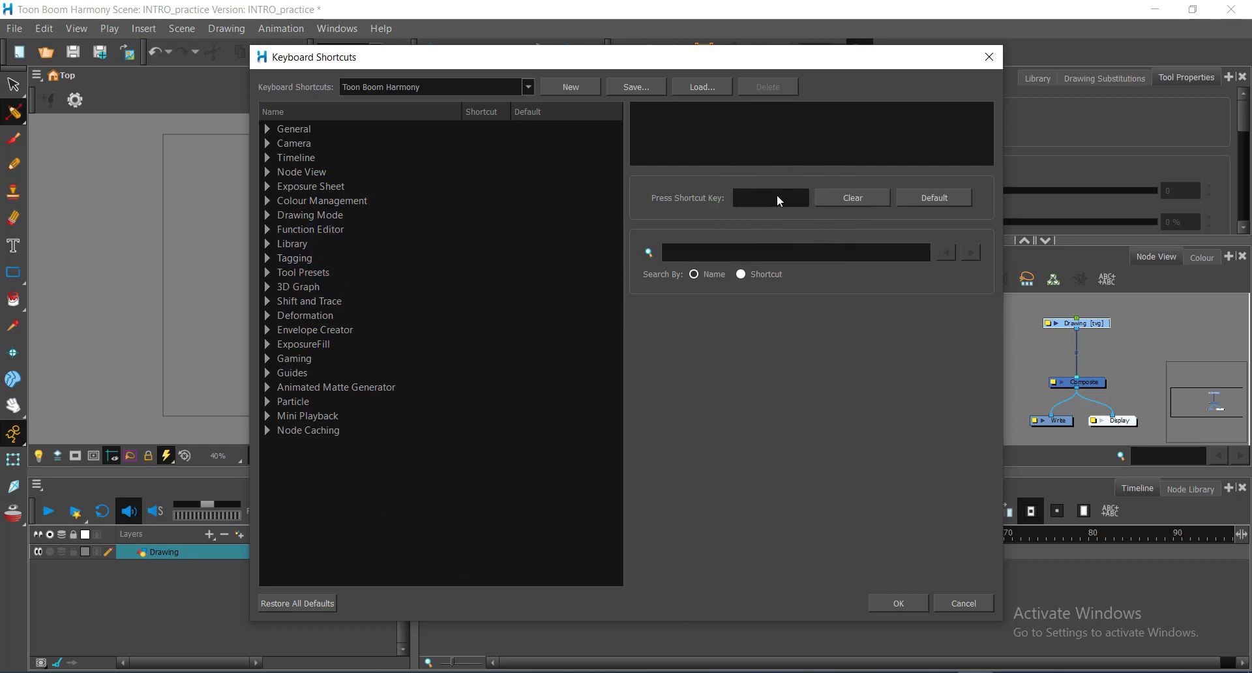
click(783, 249)
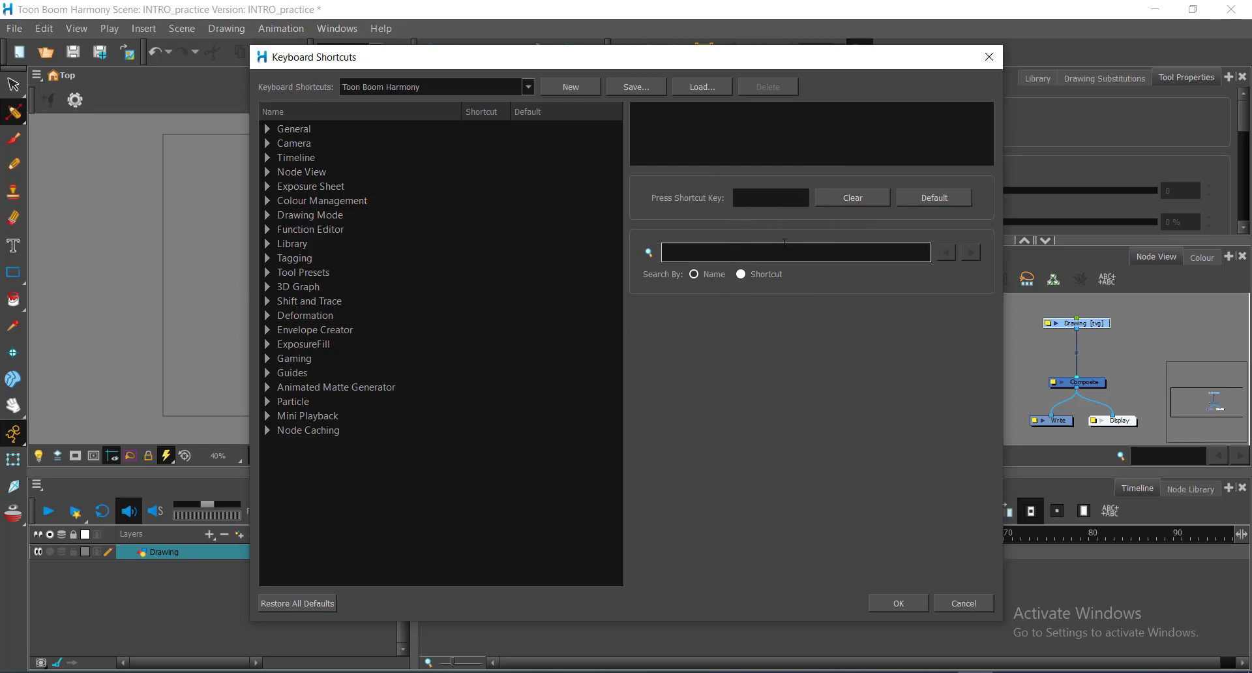
click(637, 87)
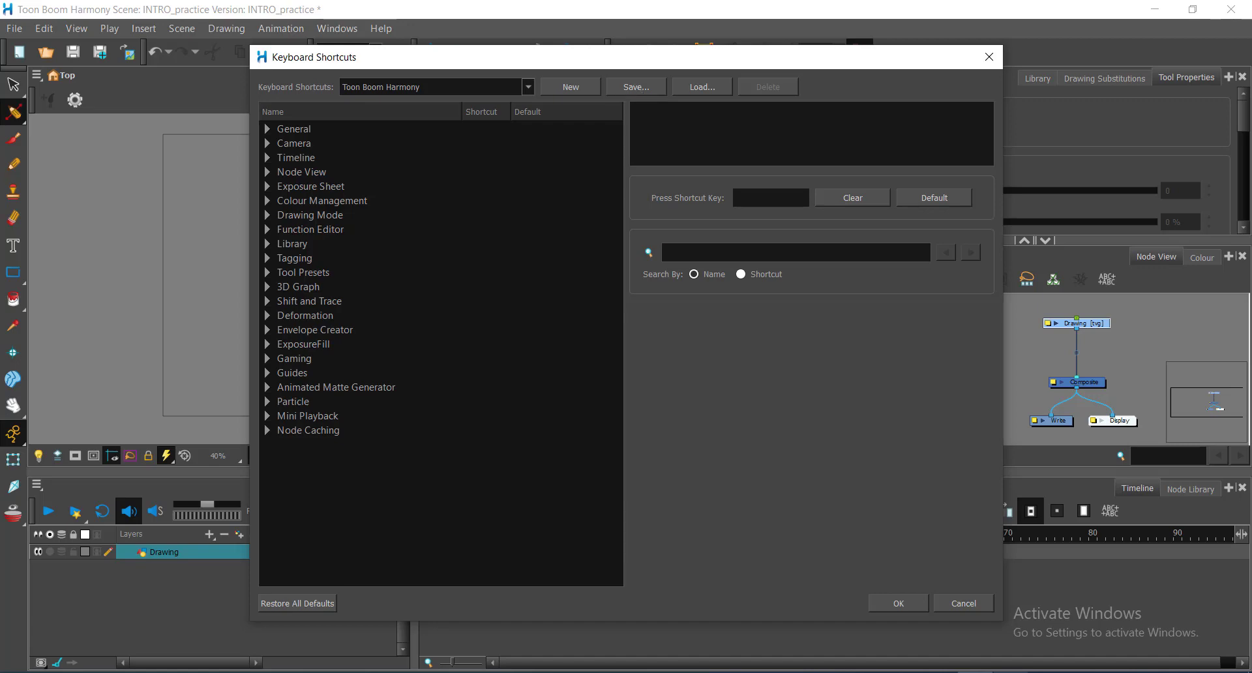
click(962, 604)
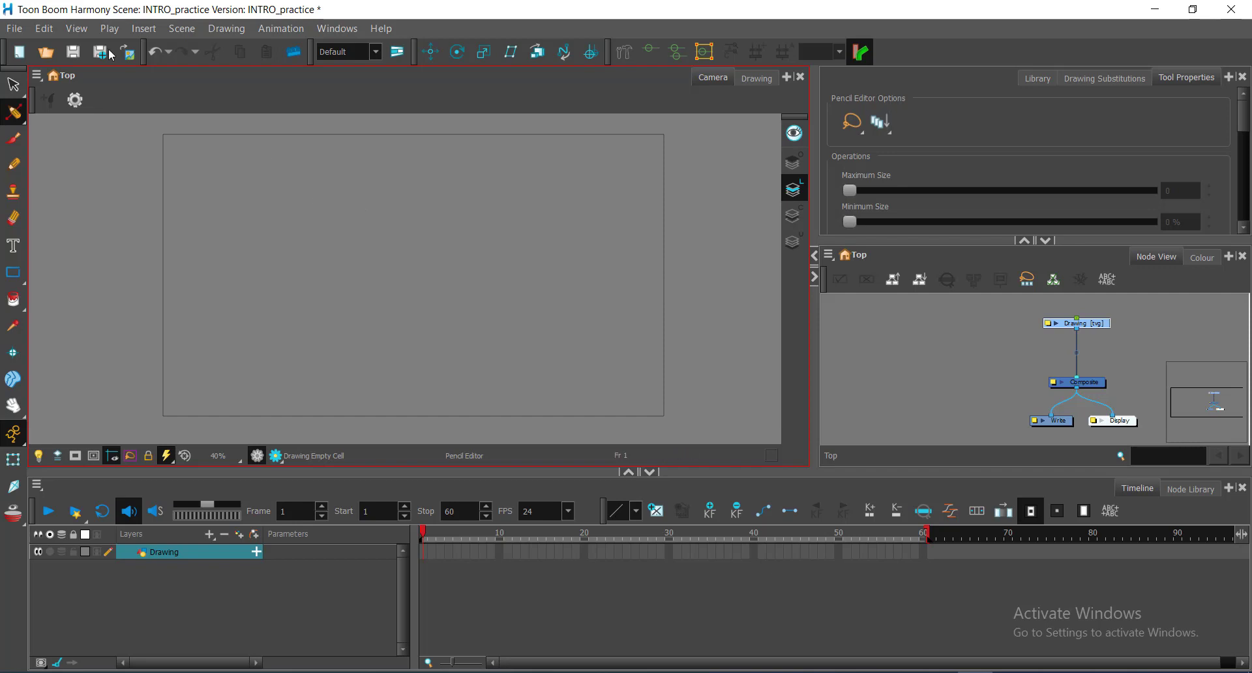
Activate the Brush tool for drawing on the Drawing layer.
drag(8, 121, 65, 107)
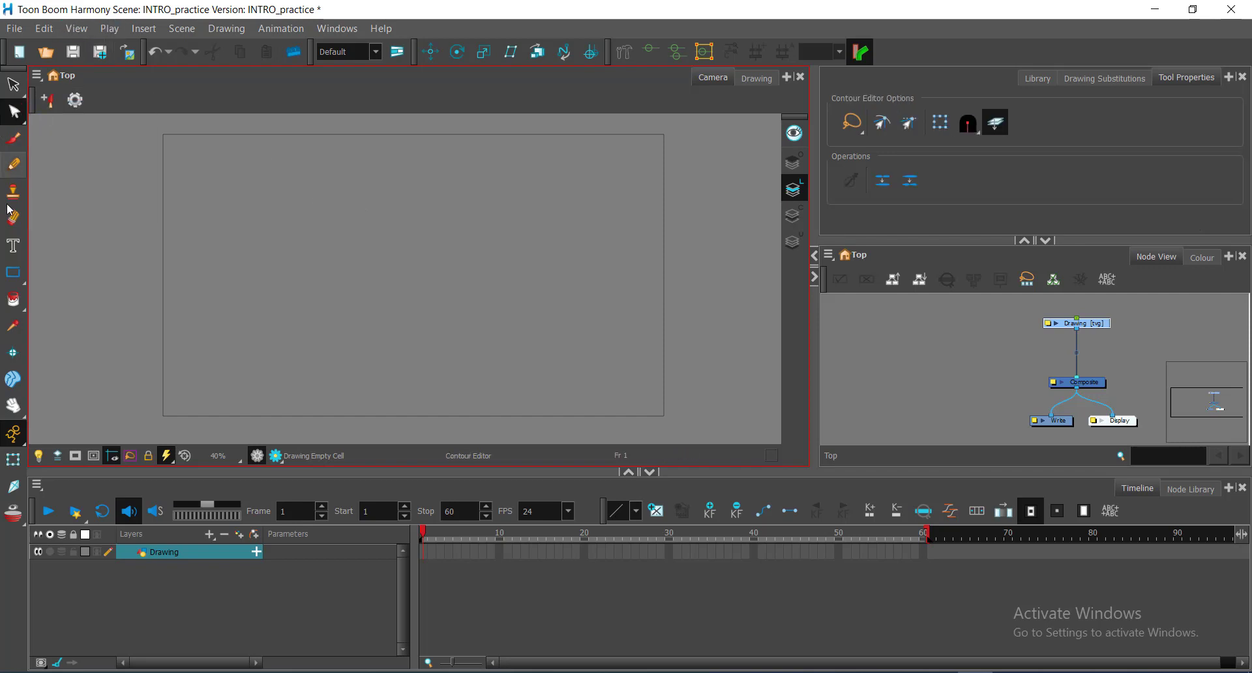
click(14, 140)
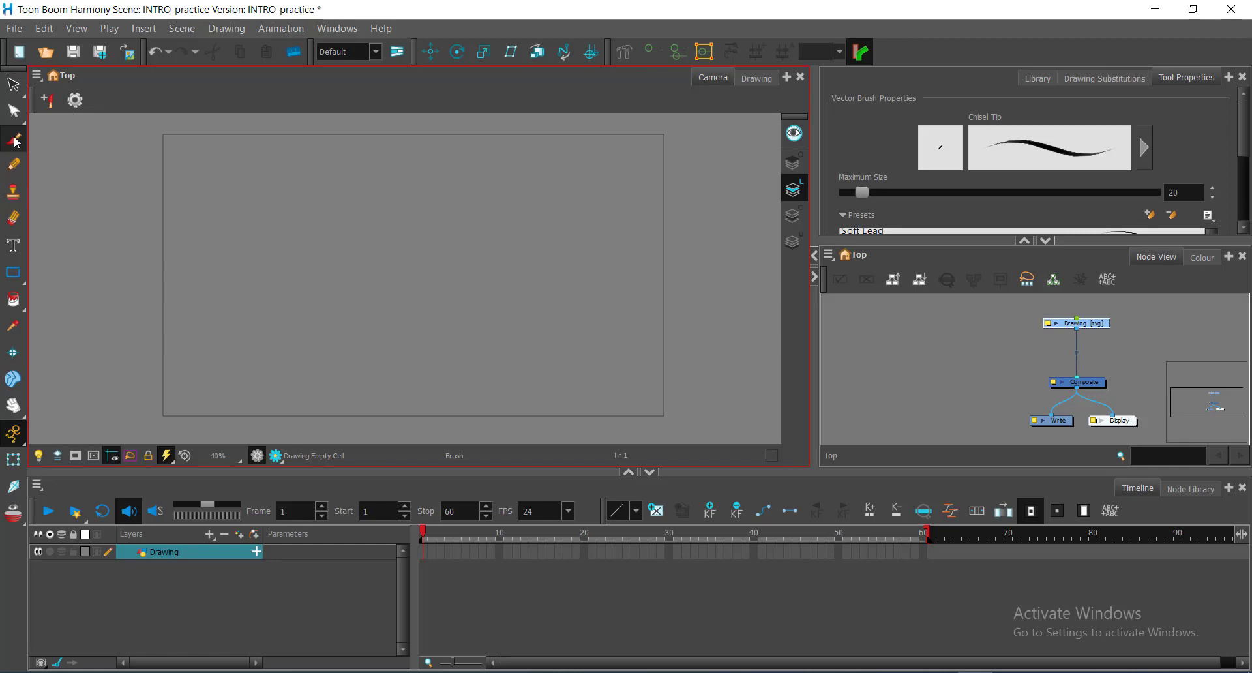
key(ctrl)
key(ctrl)
key(ctrl)
key(ctrl)
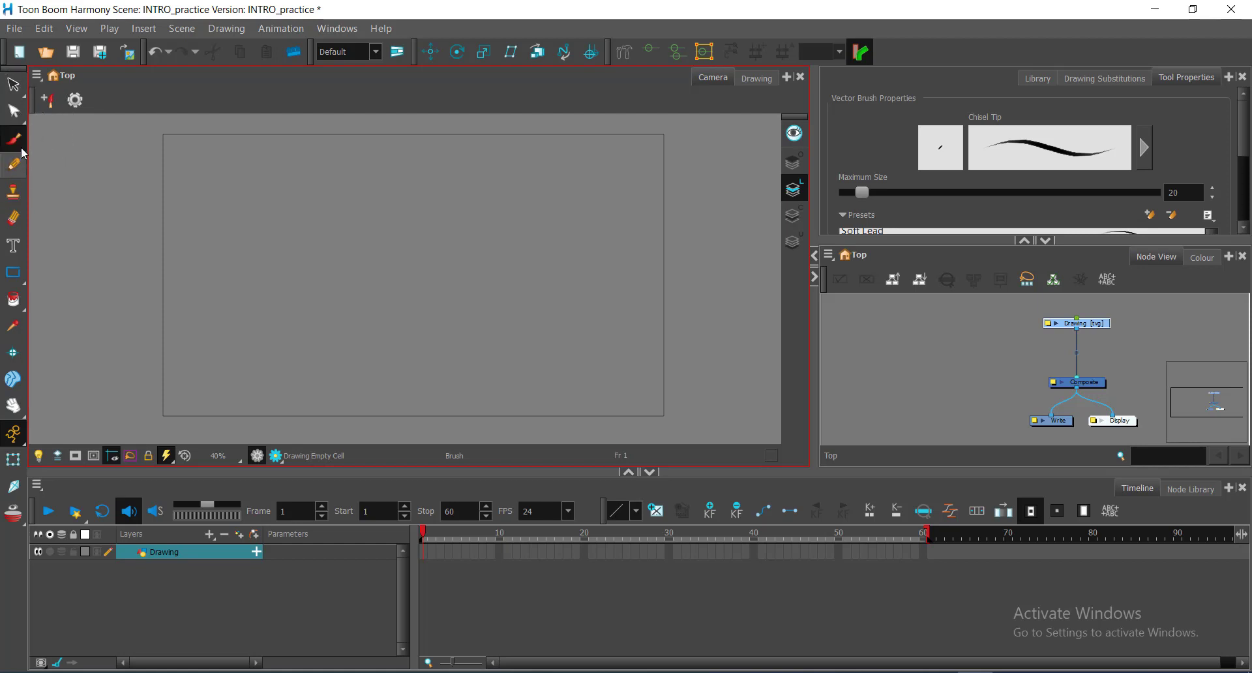
key(ctrl)
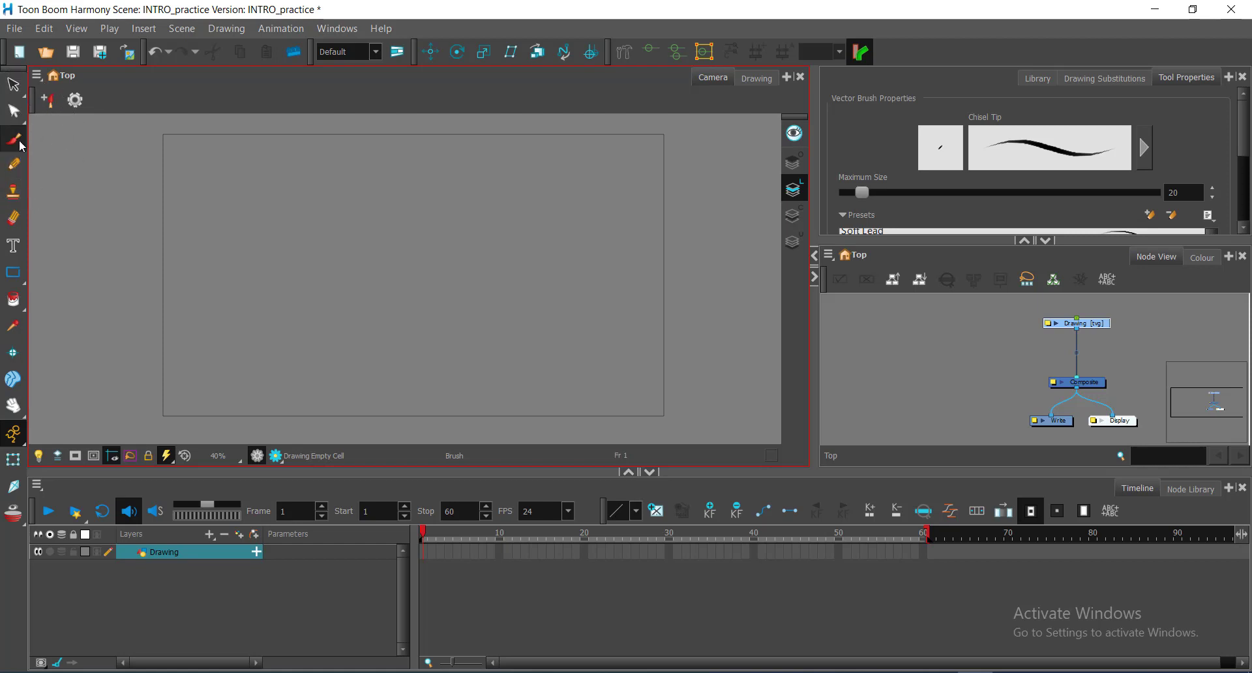
Enlarge the Tool Properties view to show the brush presets, shrinking the Node View and Timeline.
click(1029, 167)
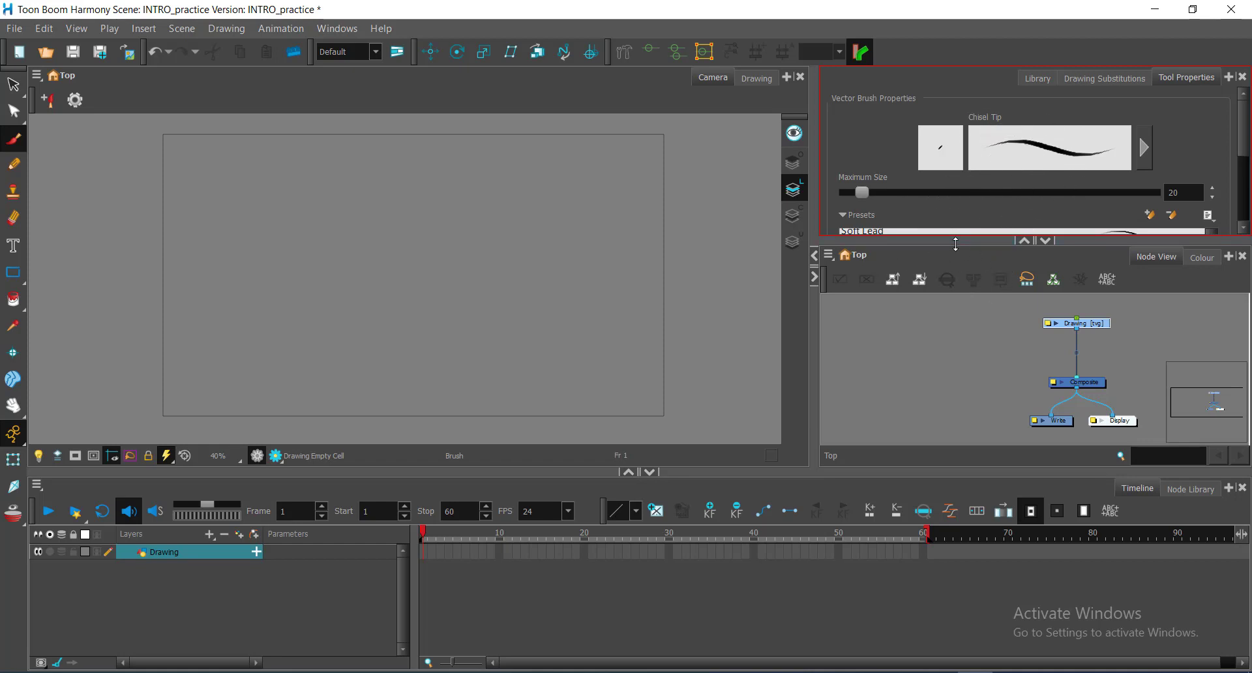
drag(956, 244, 957, 421)
click(933, 487)
drag(938, 470, 941, 594)
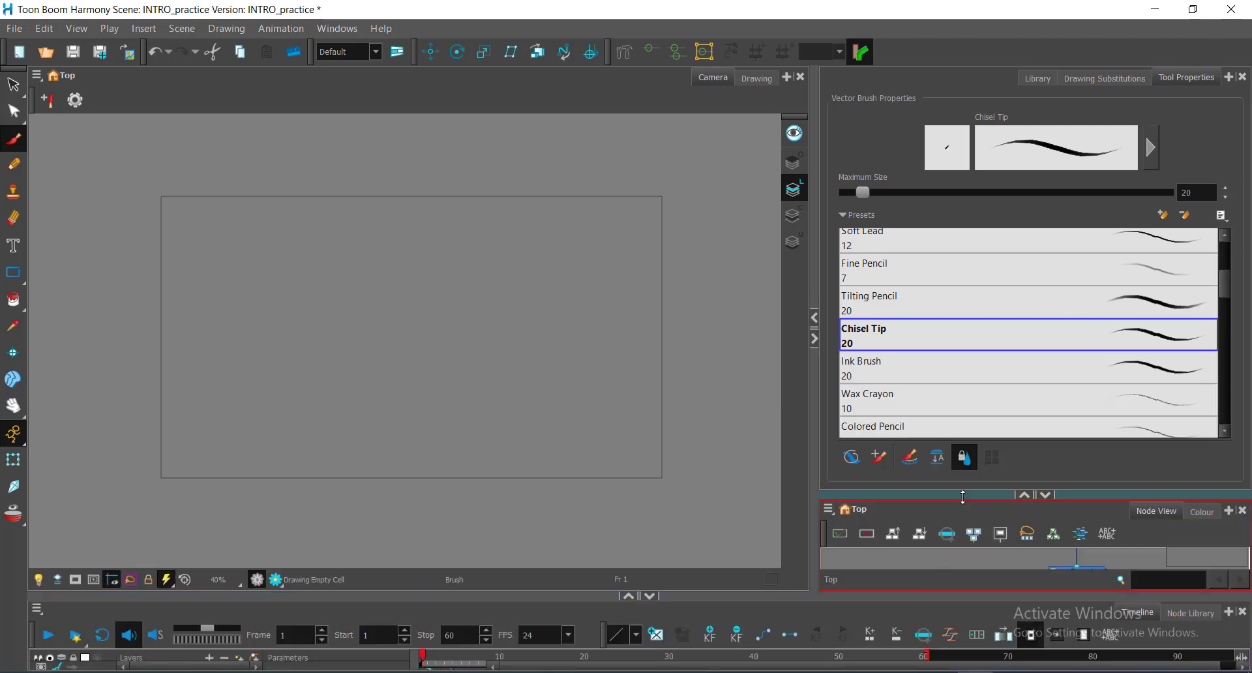
mouse_move(964, 494)
mouse_down()
mouse_move(966, 456)
mouse_move(948, 464)
mouse_move(951, 498)
mouse_up()
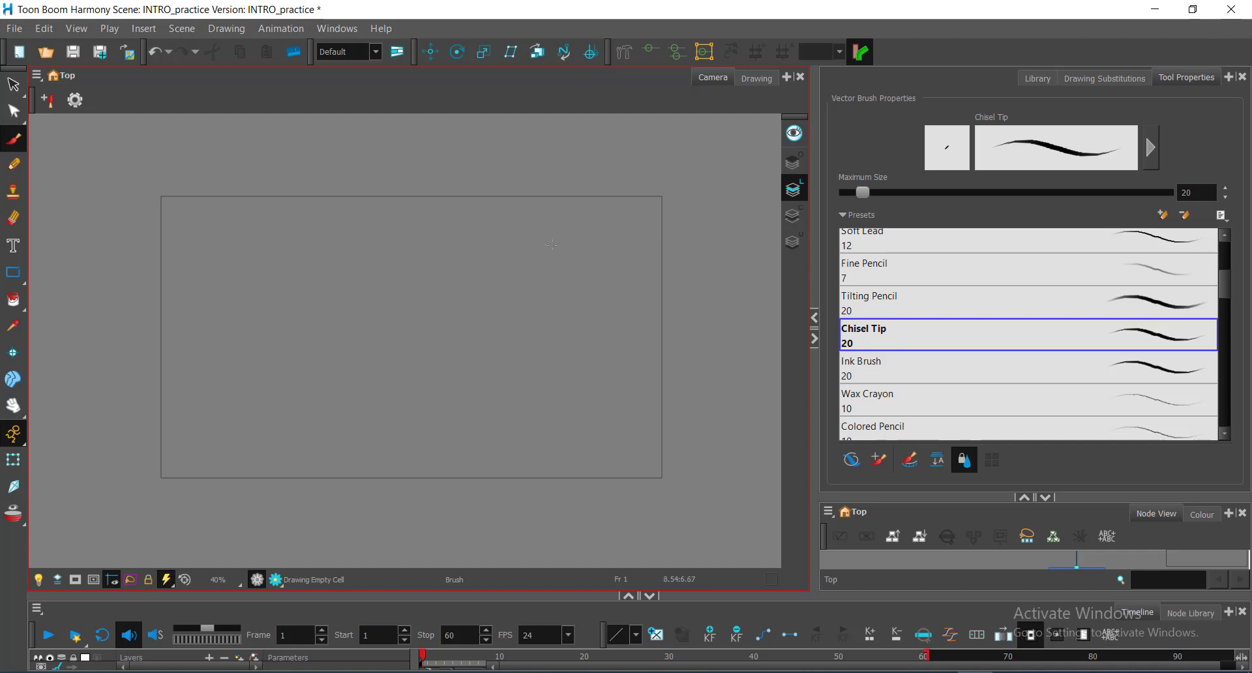
Draw a large S-shaped stroke across the middle of the camera frame with the Chisel Tip brush.
drag(557, 248, 251, 324)
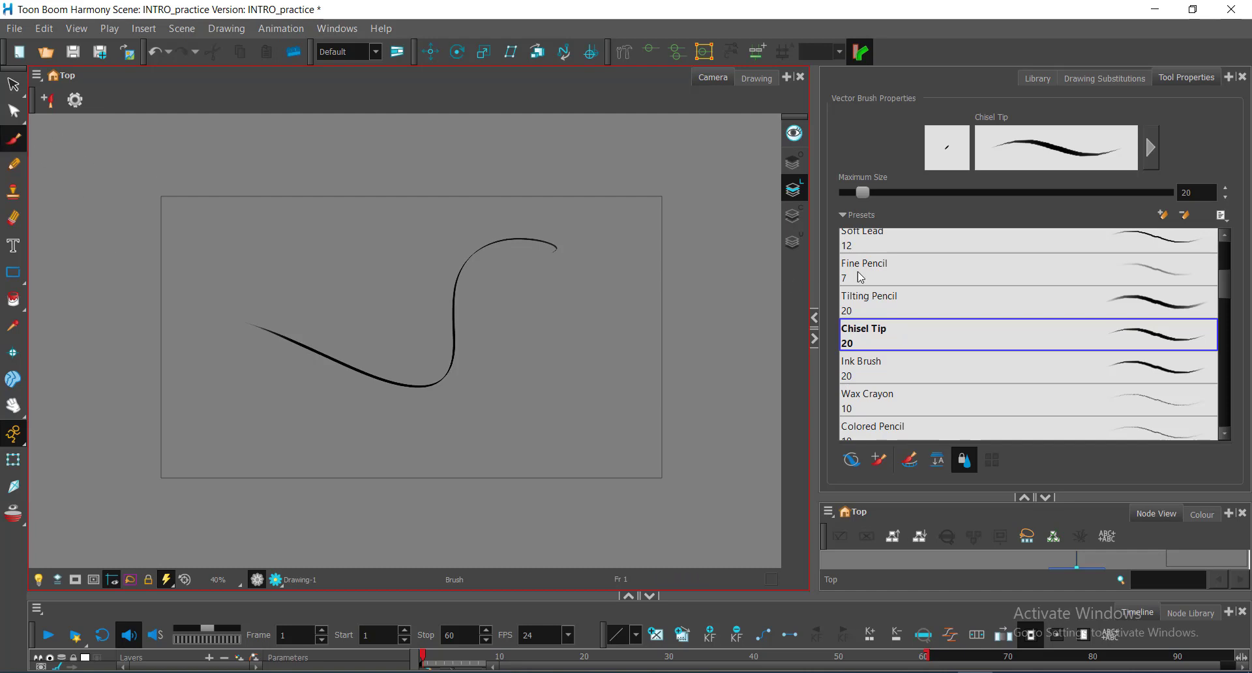
Check which views can be added beside Tool Properties and close the list without adding one.
drag(1228, 290, 1195, 96)
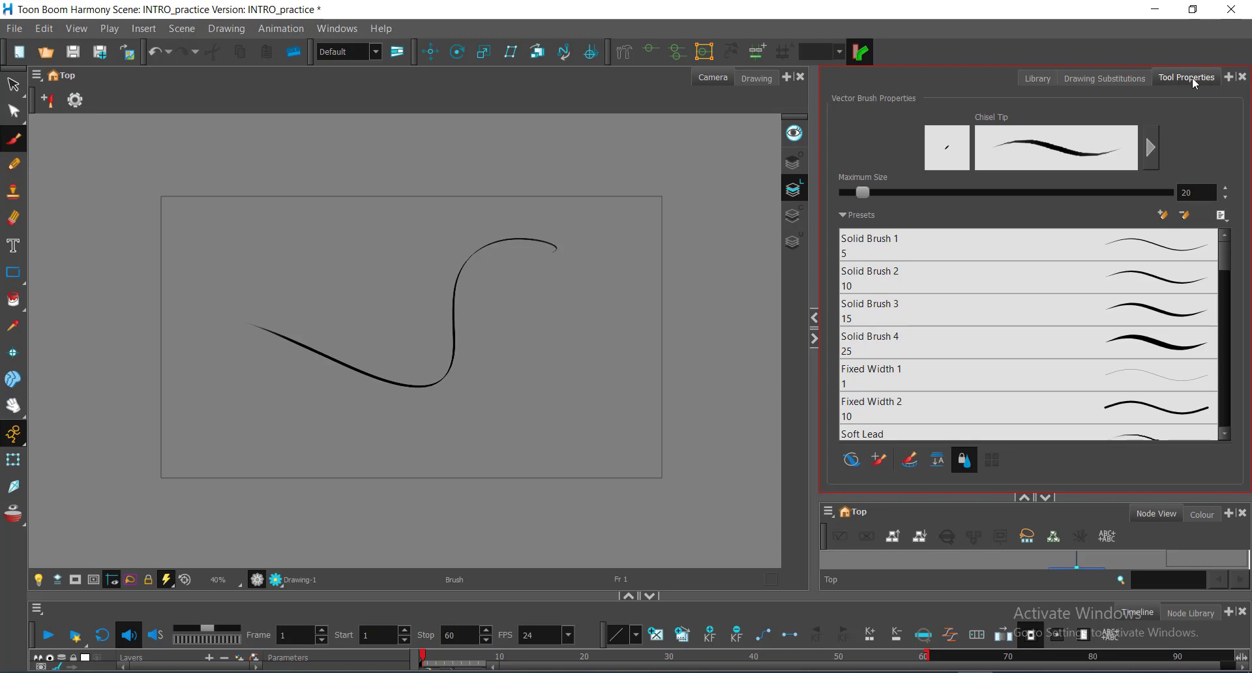
click(1229, 79)
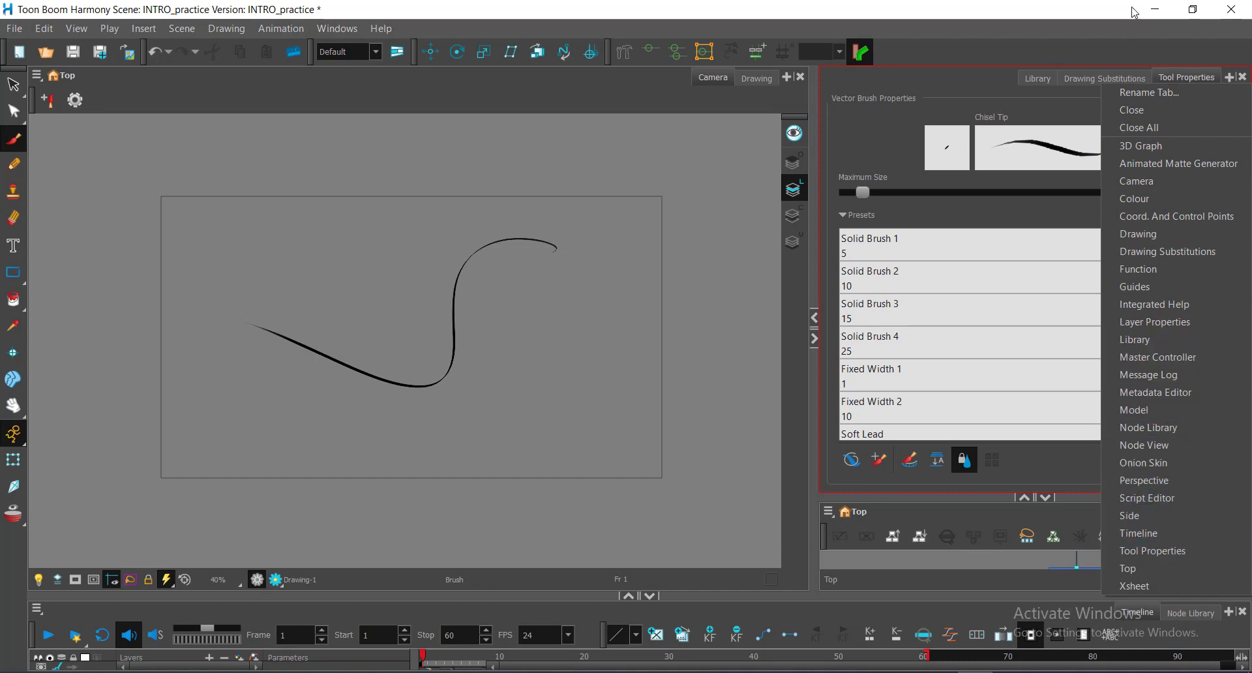
click(1175, 77)
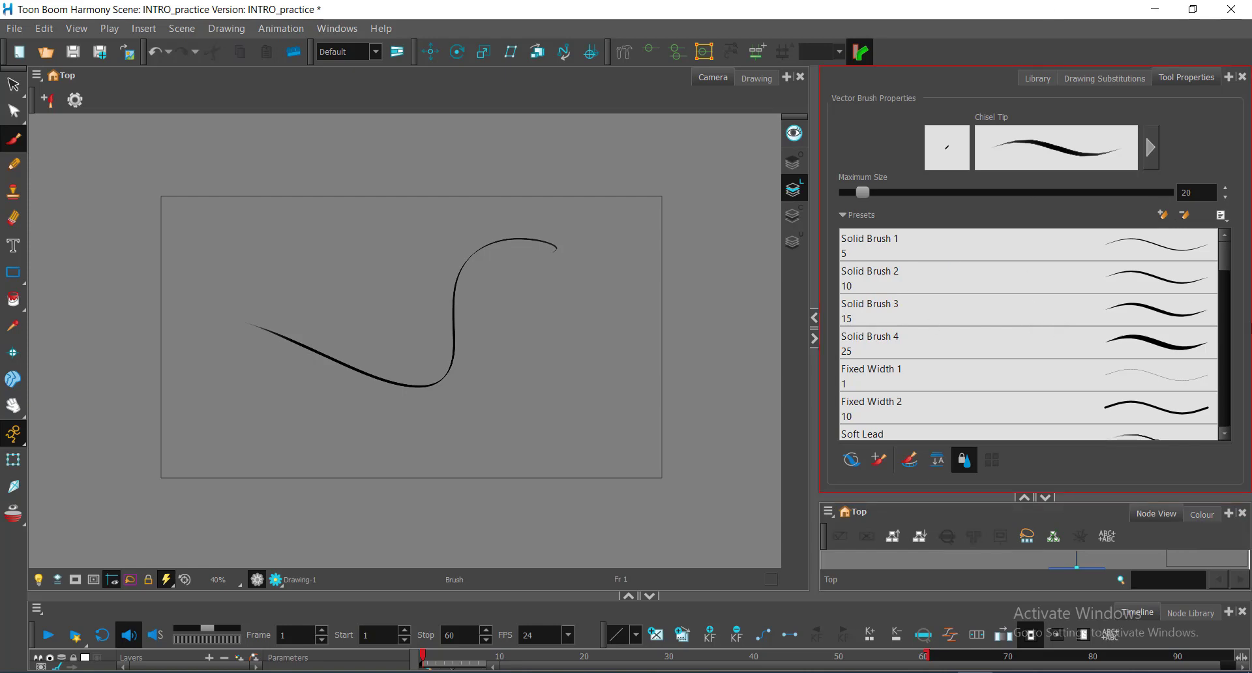
Choose the Solid Brush 4 preset and draw a smaller S-shaped stroke in the frame's lower right area.
scroll(1226, 248, down, 3)
scroll(1226, 244, up, 3)
click(1031, 259)
click(1030, 277)
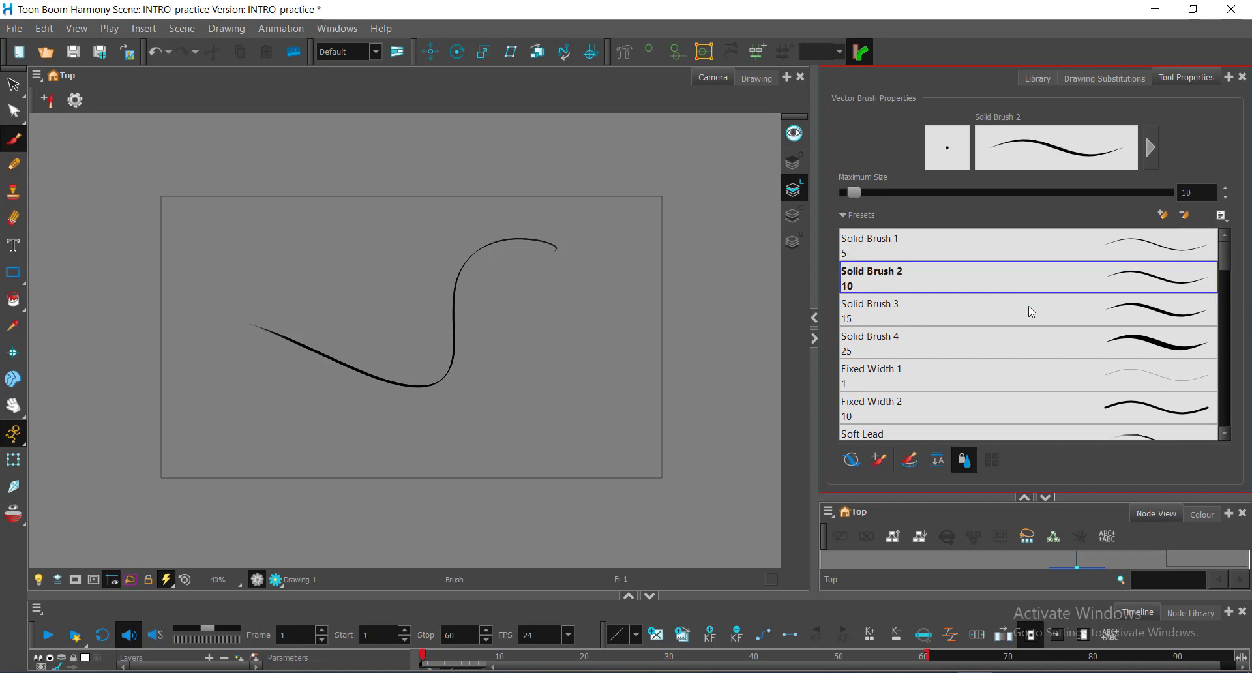
click(1032, 311)
click(1033, 344)
click(1041, 408)
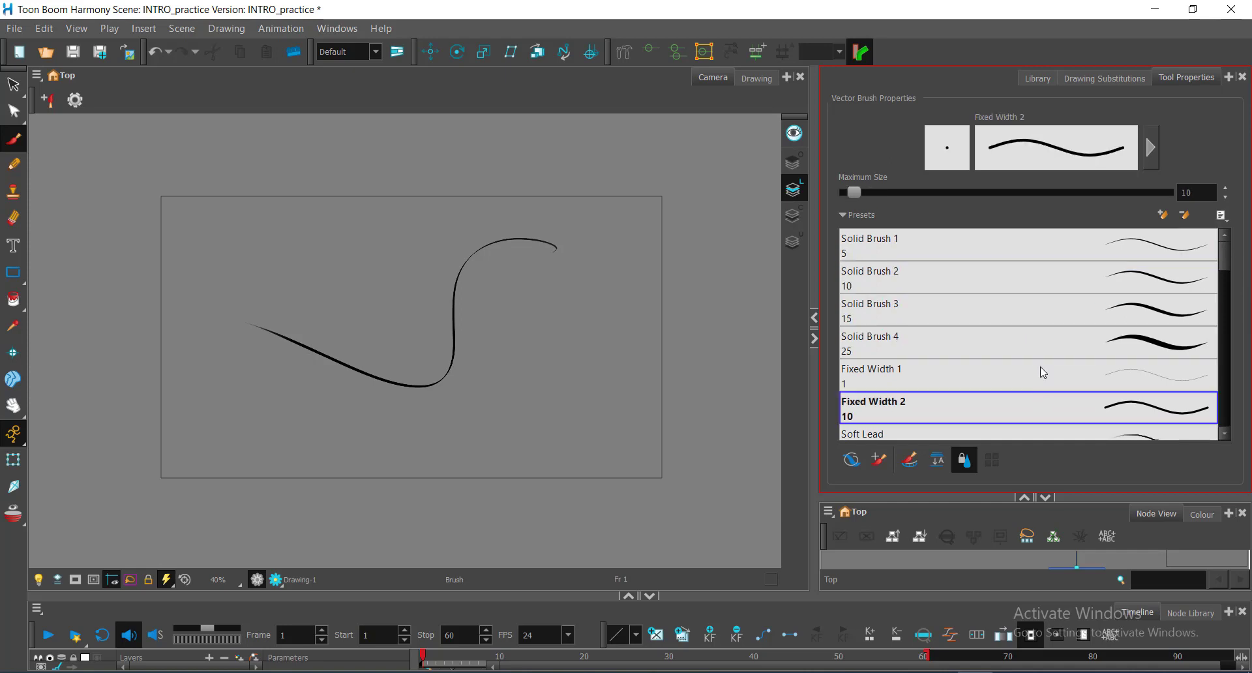
click(1043, 343)
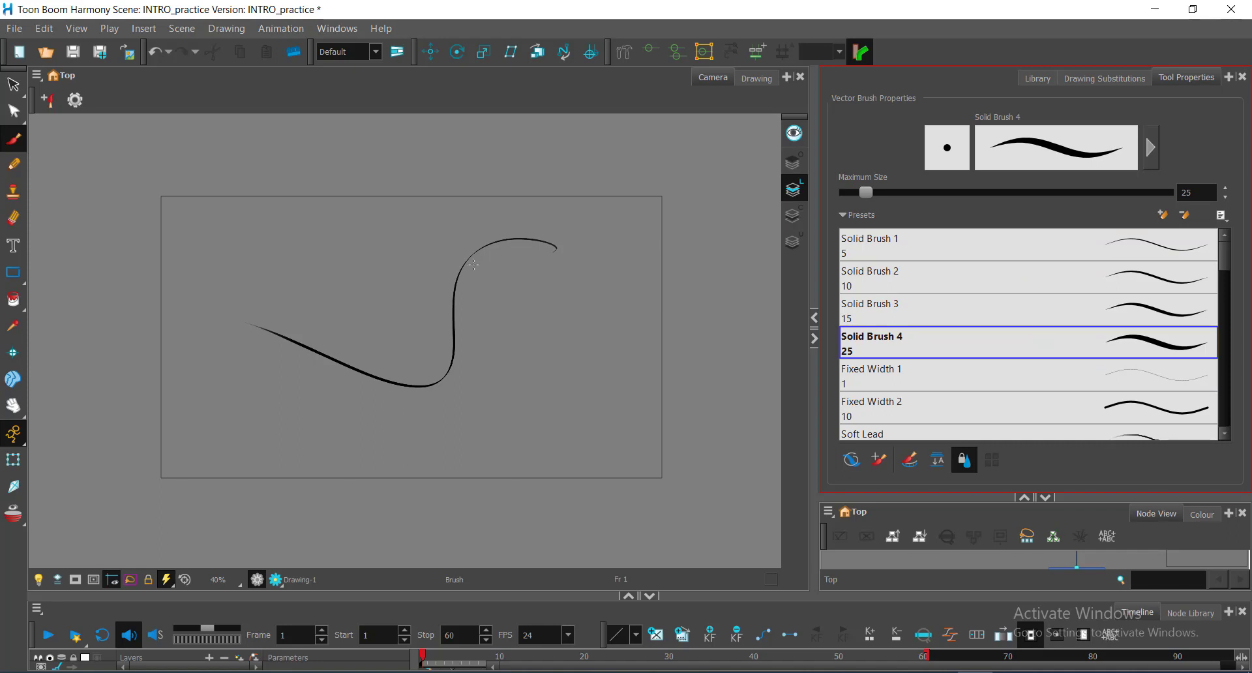
mouse_move(613, 311)
mouse_down()
mouse_move(539, 425)
mouse_move(461, 400)
mouse_up()
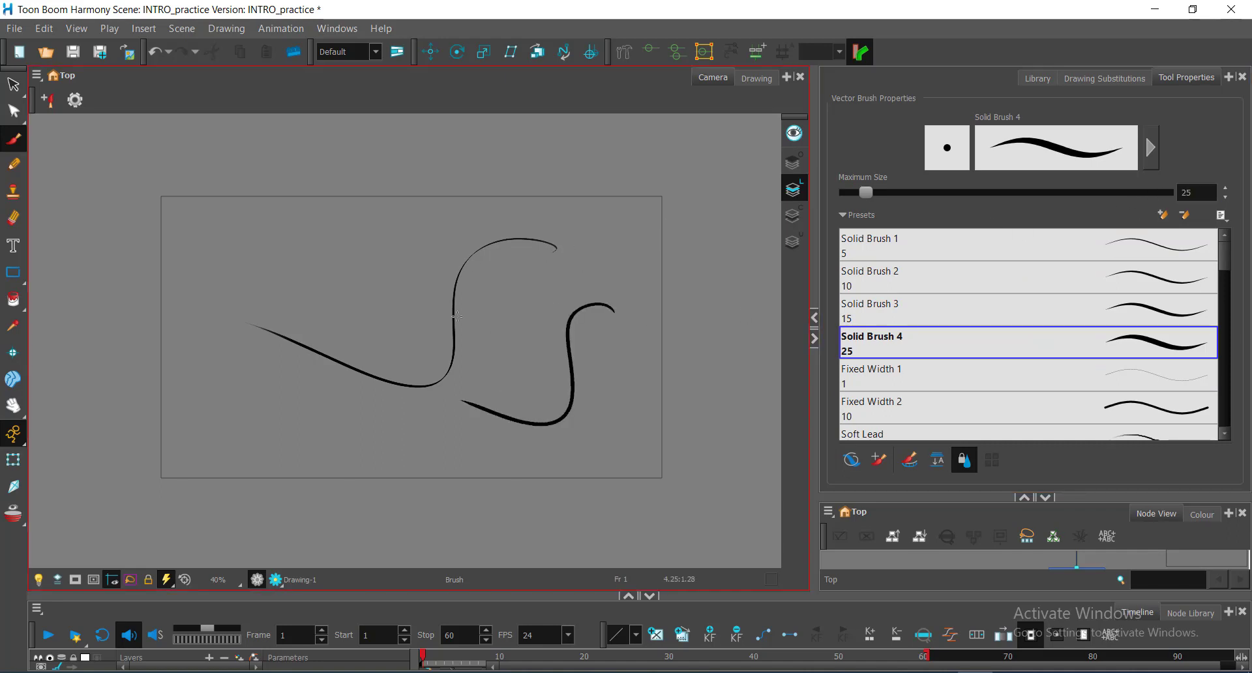
Set the brush's maximum size to 60 and draw seven freehand test strokes across the camera frame.
key(0)
double_click(1200, 191)
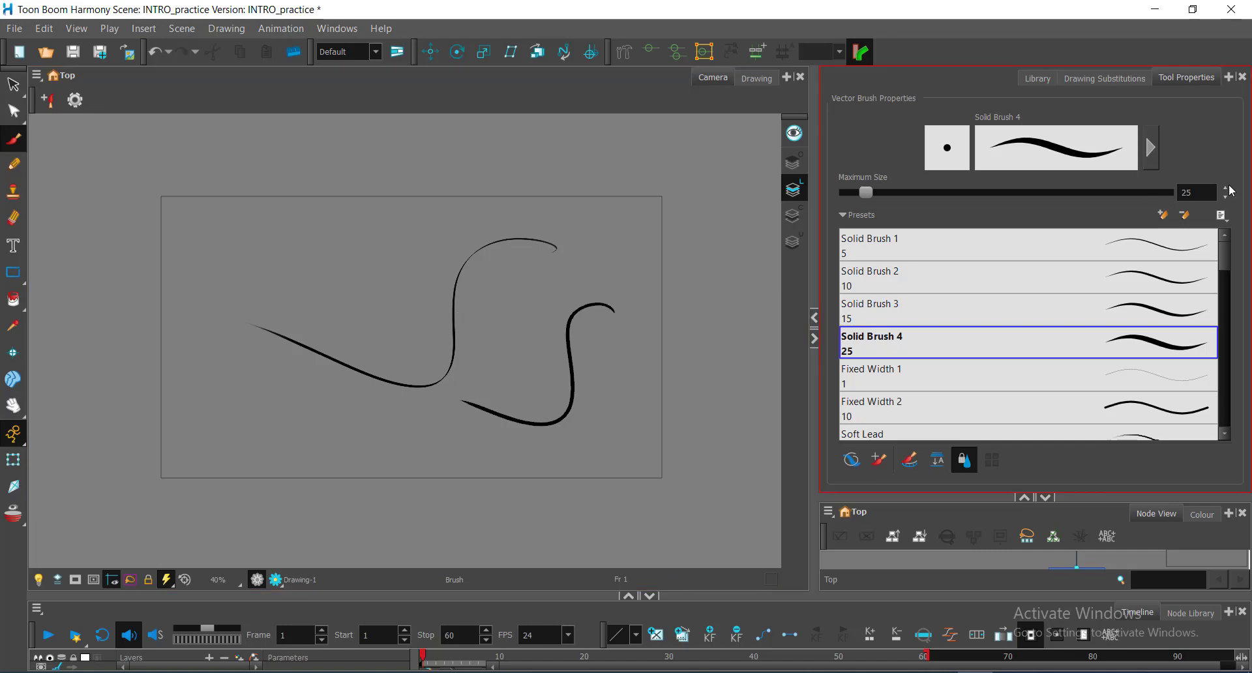
text(60)
key(Return)
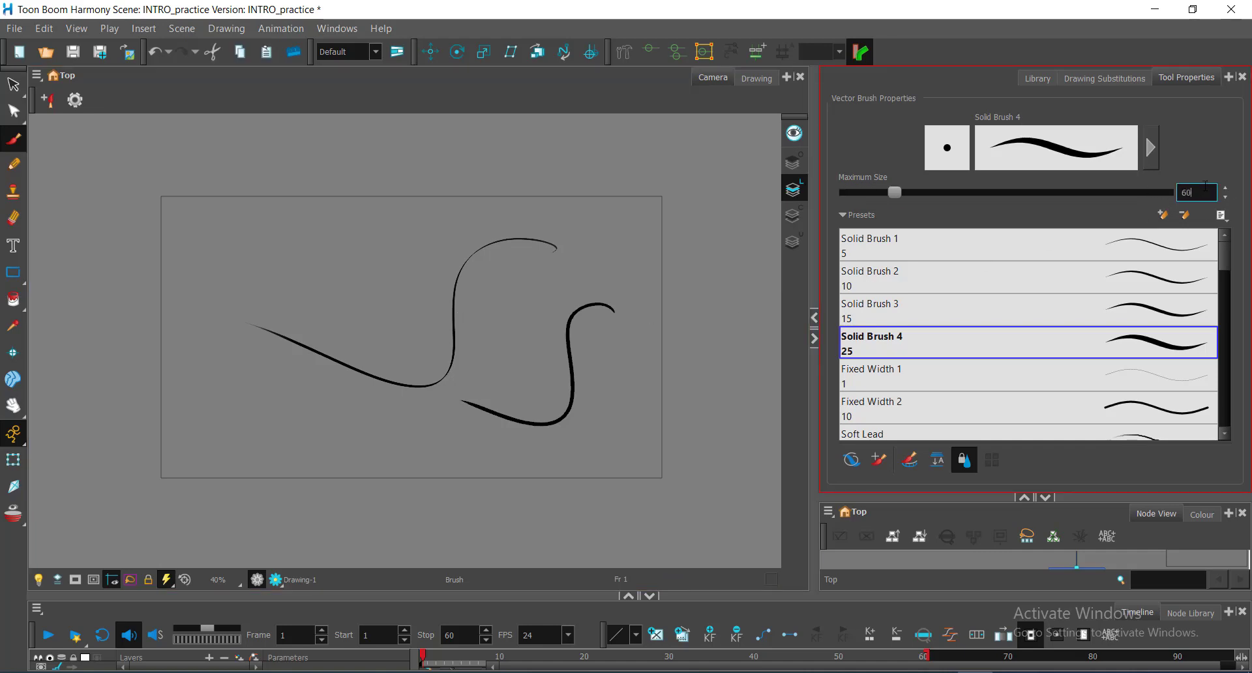
drag(370, 275, 172, 318)
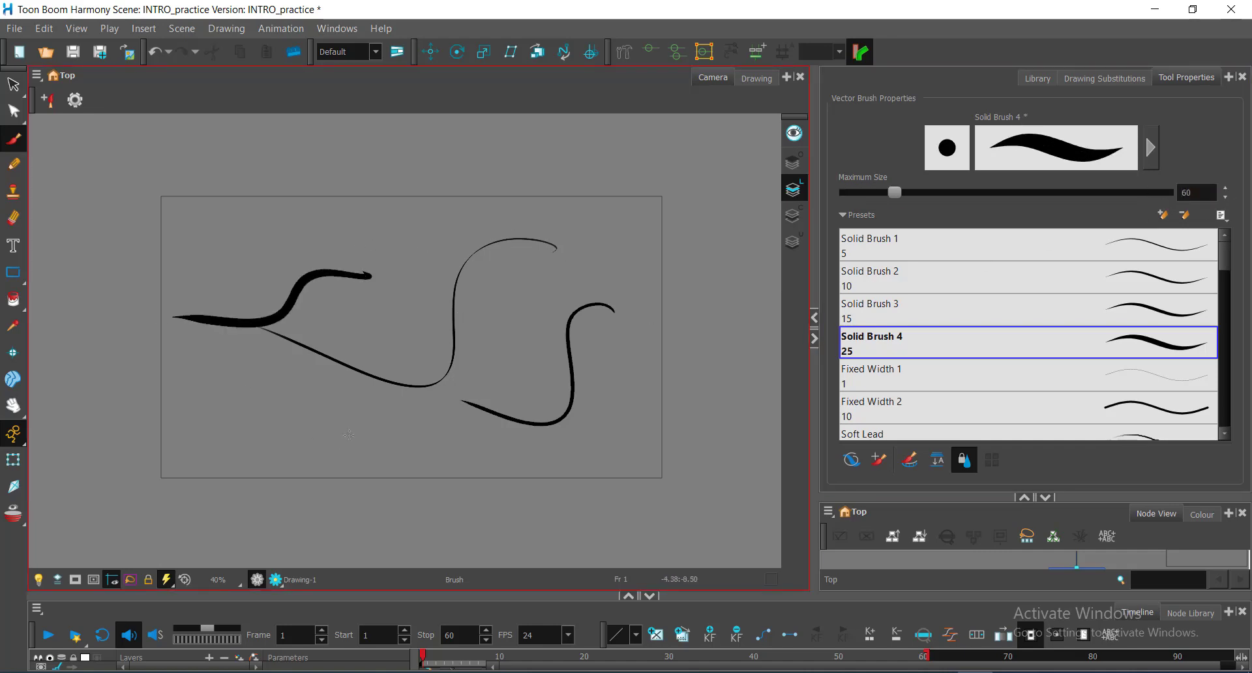
drag(401, 303, 249, 417)
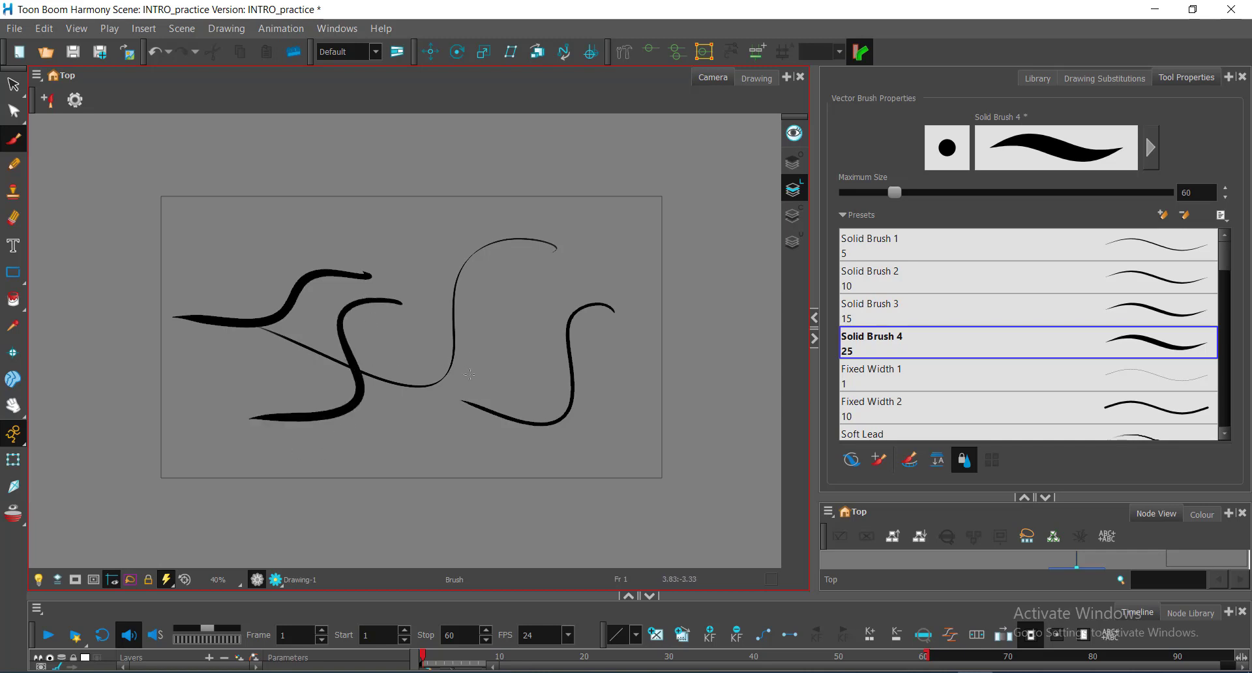
drag(527, 298, 476, 405)
mouse_move(625, 257)
mouse_down()
mouse_move(572, 281)
mouse_move(462, 417)
mouse_up()
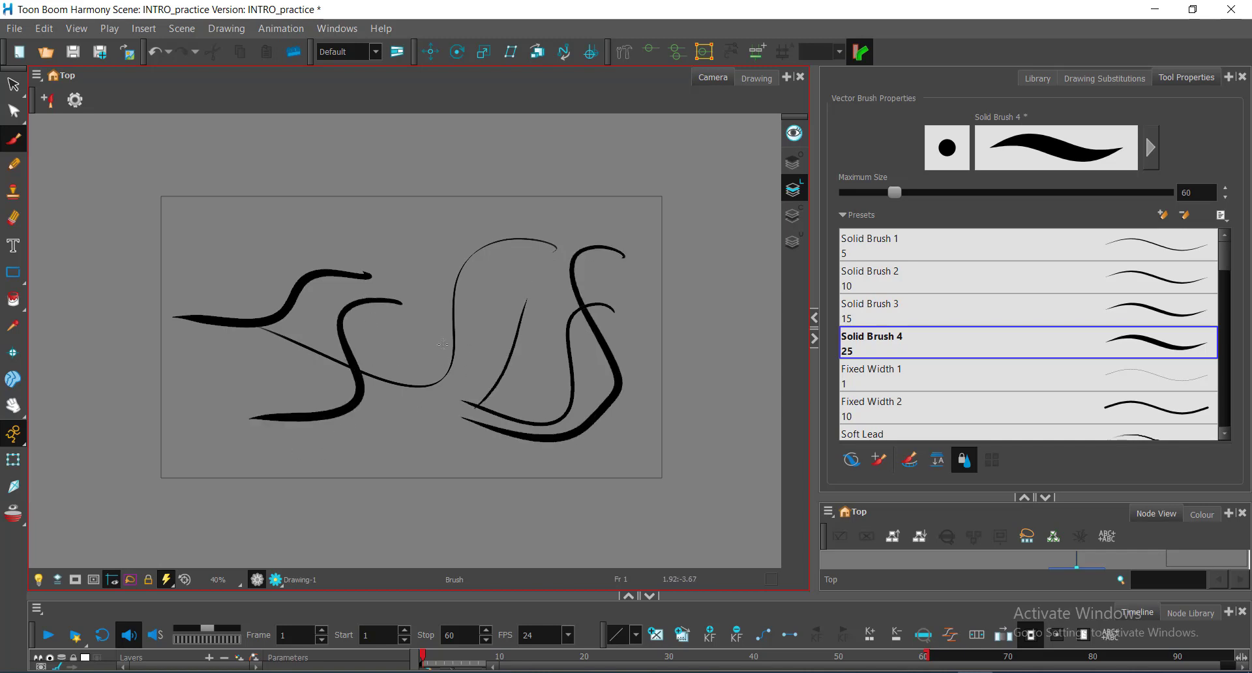
mouse_move(459, 225)
mouse_down()
mouse_move(417, 358)
mouse_move(361, 399)
mouse_up()
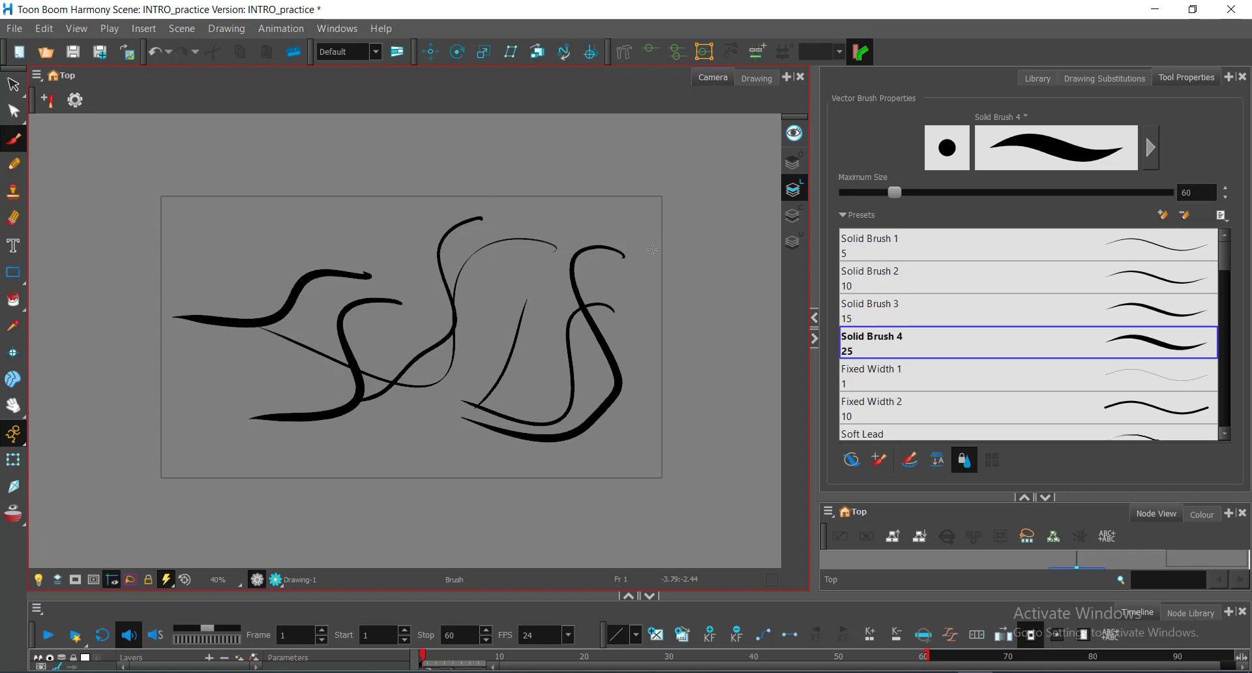
drag(631, 254, 629, 307)
drag(559, 269, 501, 328)
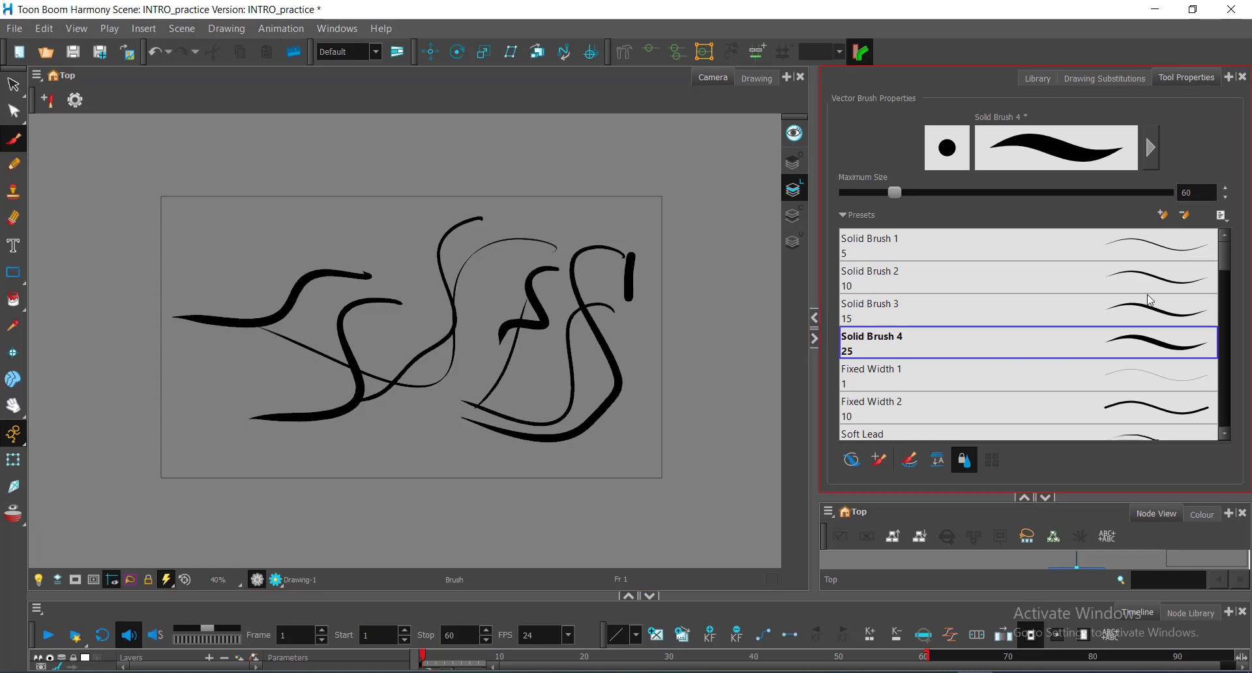
Choose the Airbrush Marker preset and draw one long wavy stroke and two short strokes around the frame's left side.
drag(1225, 255, 1225, 315)
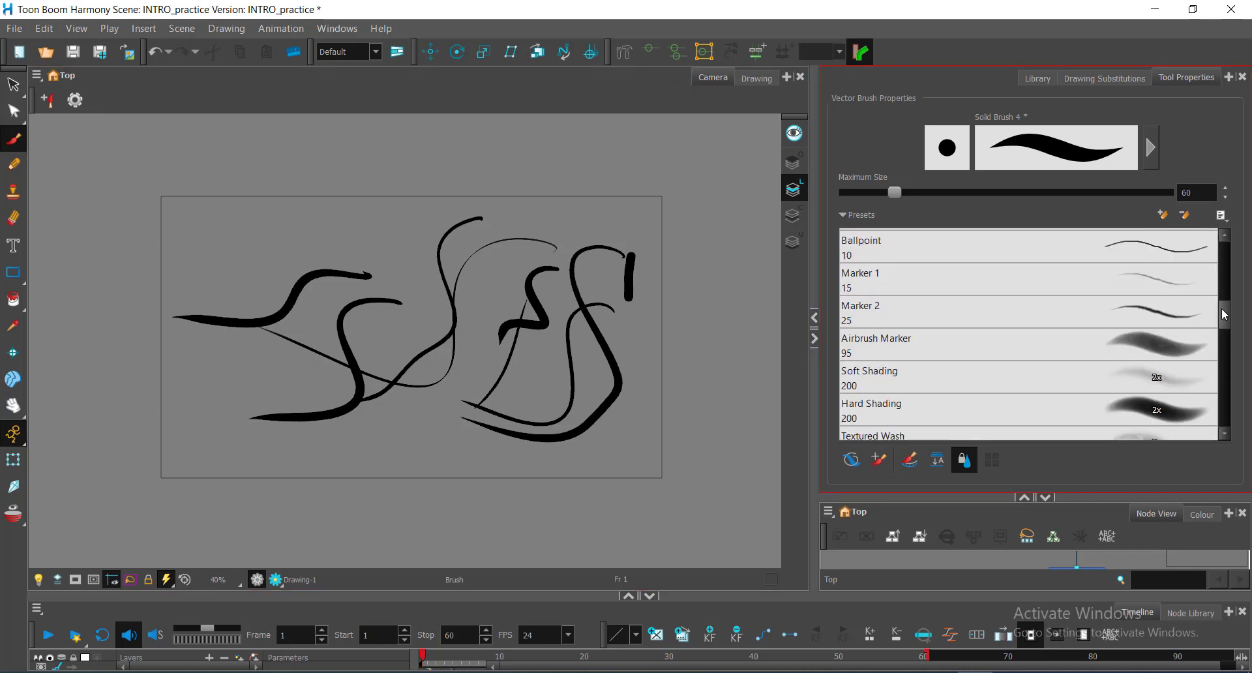
click(1082, 346)
mouse_move(367, 244)
mouse_down()
mouse_move(150, 274)
mouse_move(52, 254)
mouse_up()
drag(246, 393, 199, 415)
drag(196, 362, 157, 428)
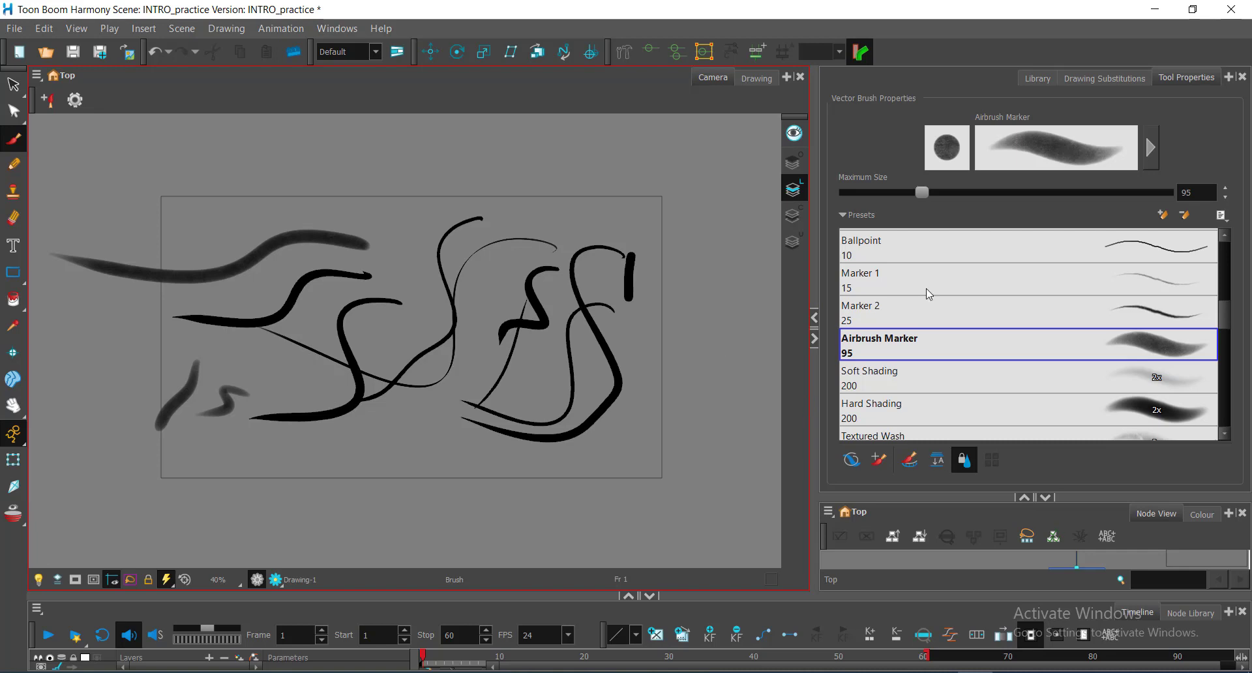
Sample several tips in the Airbrush Marker's detailed properties, settle on Tip_22 and draw two test strokes near the frame's upper left.
click(1150, 152)
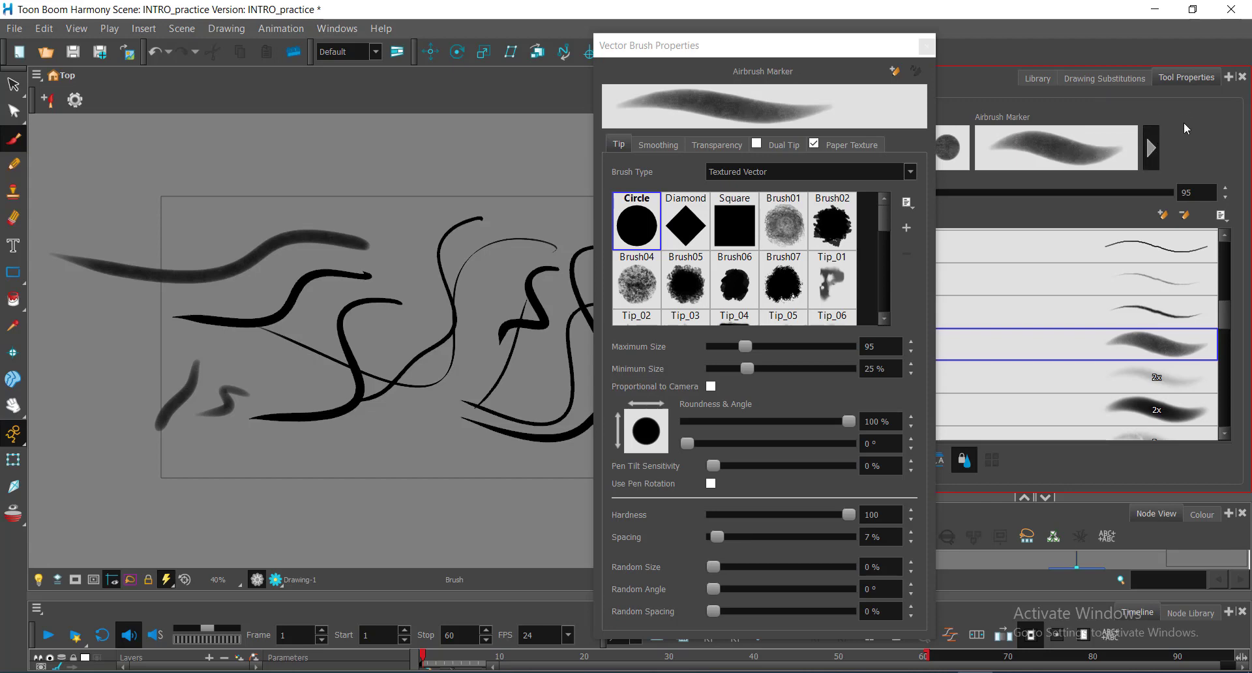
click(785, 238)
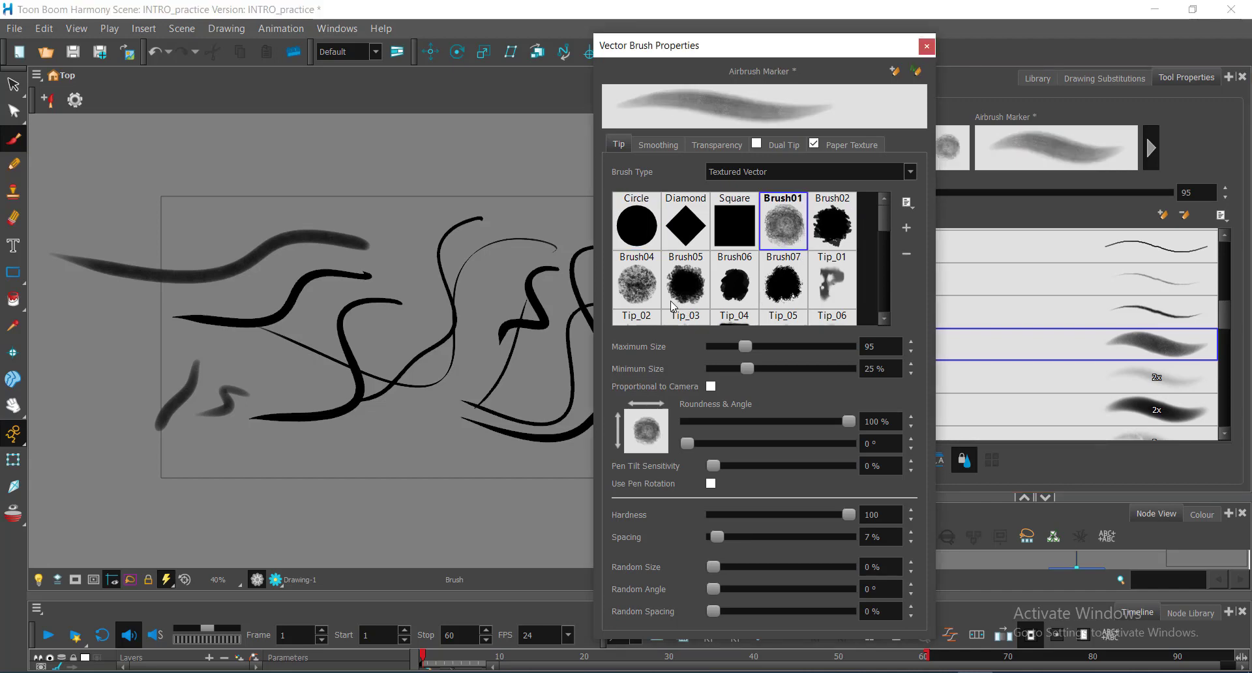
click(702, 292)
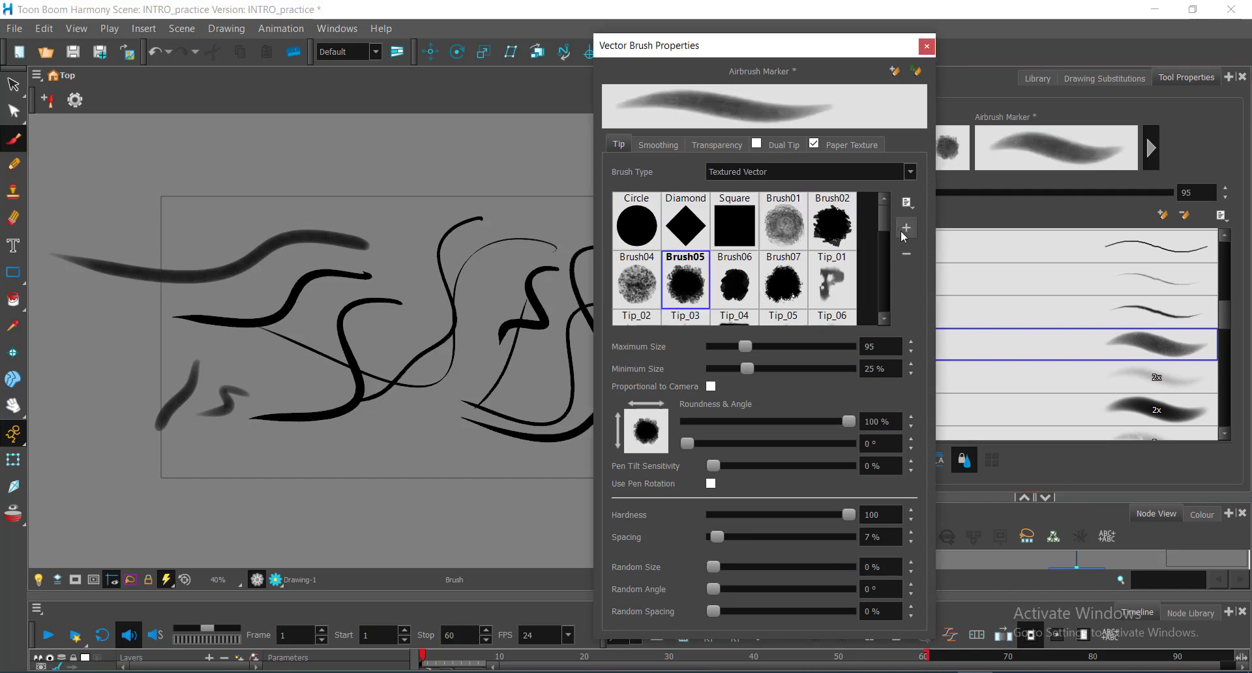
drag(879, 221, 881, 278)
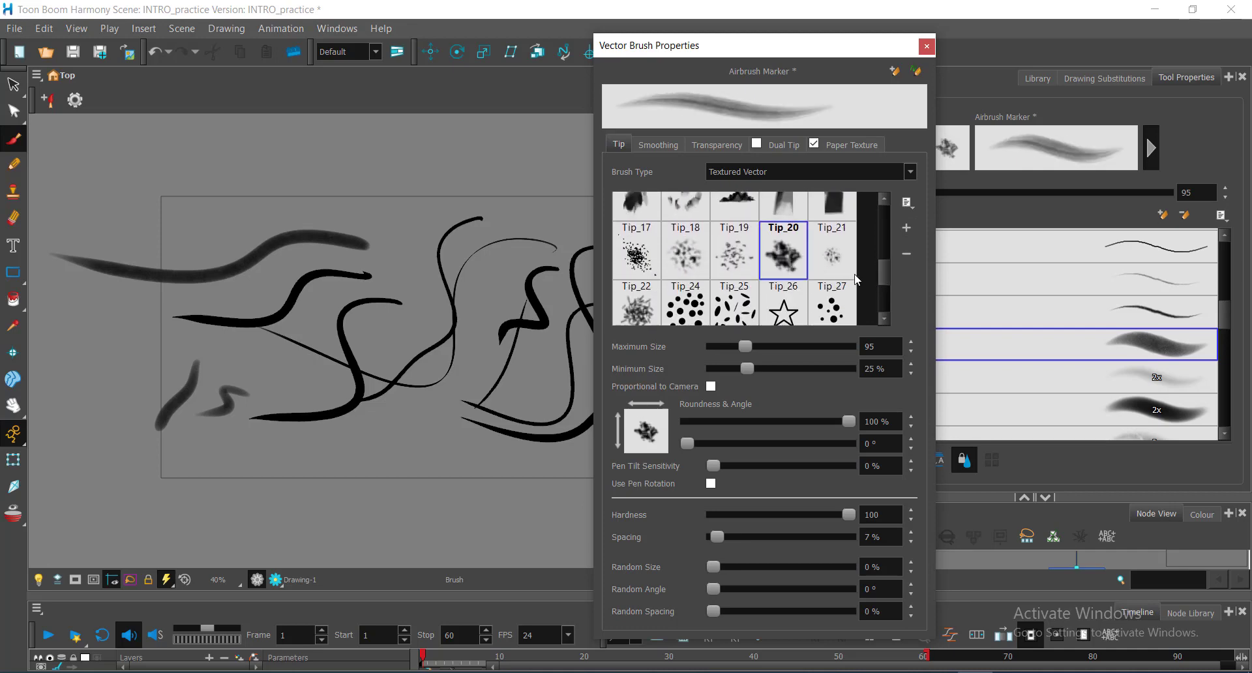
click(816, 256)
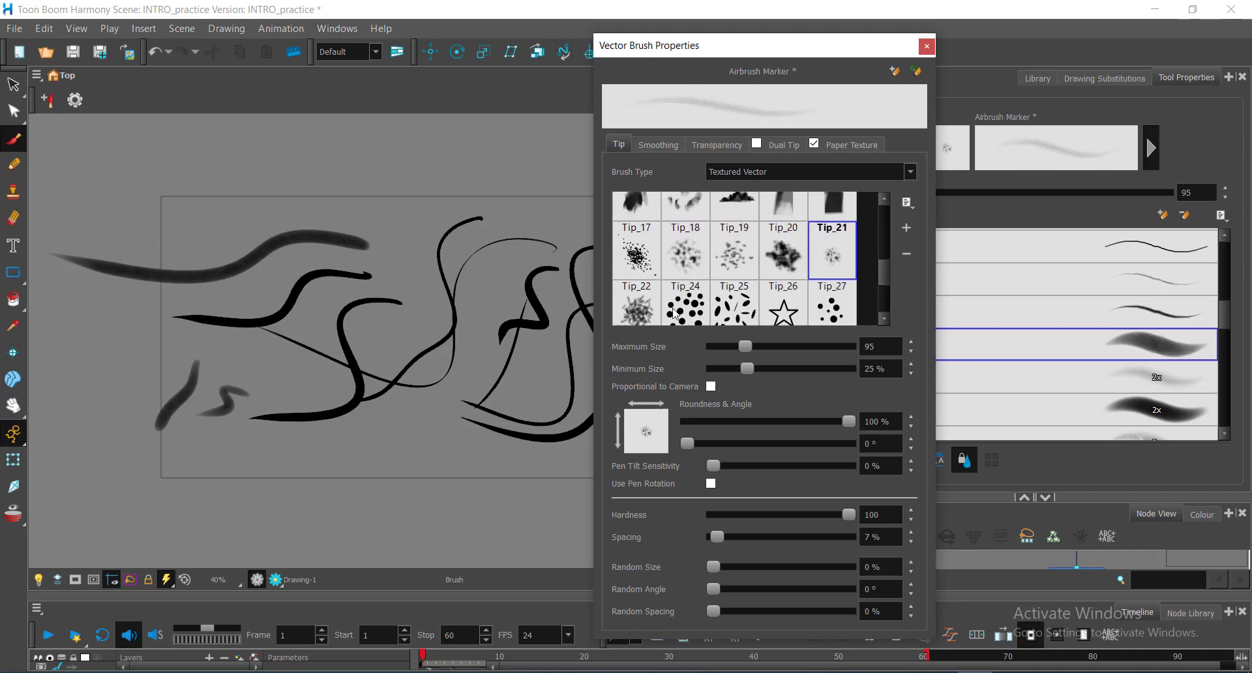
click(636, 306)
drag(409, 220, 223, 152)
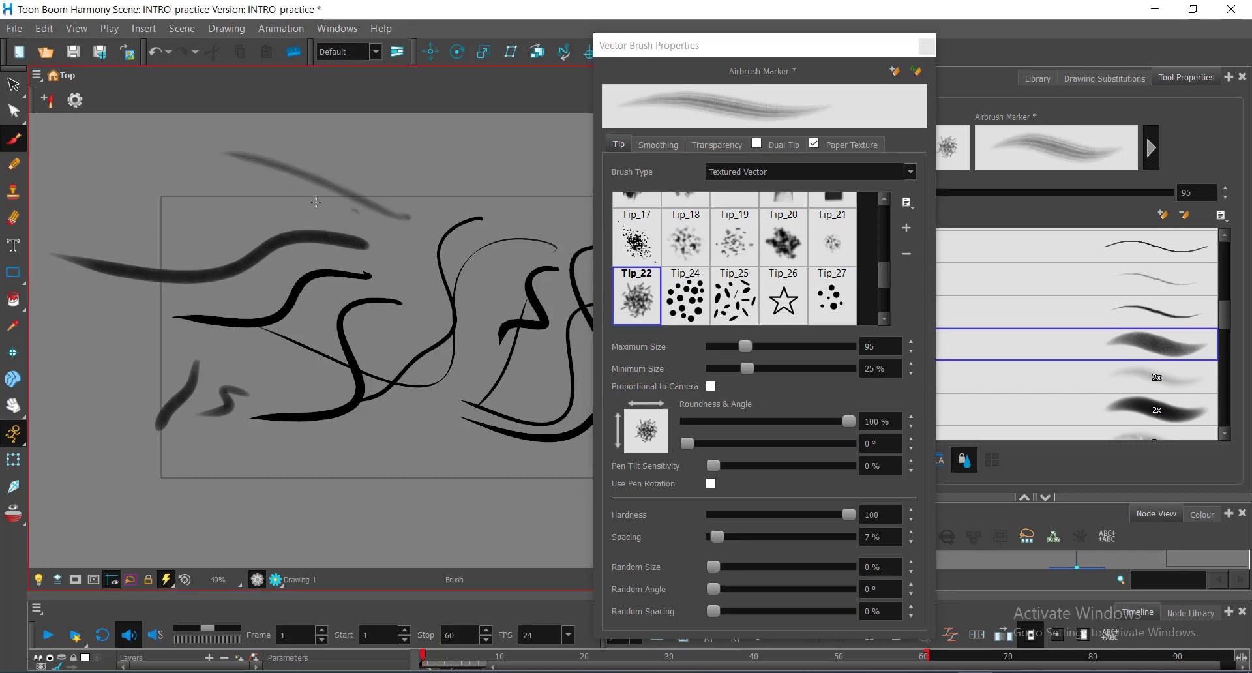
drag(357, 210, 167, 239)
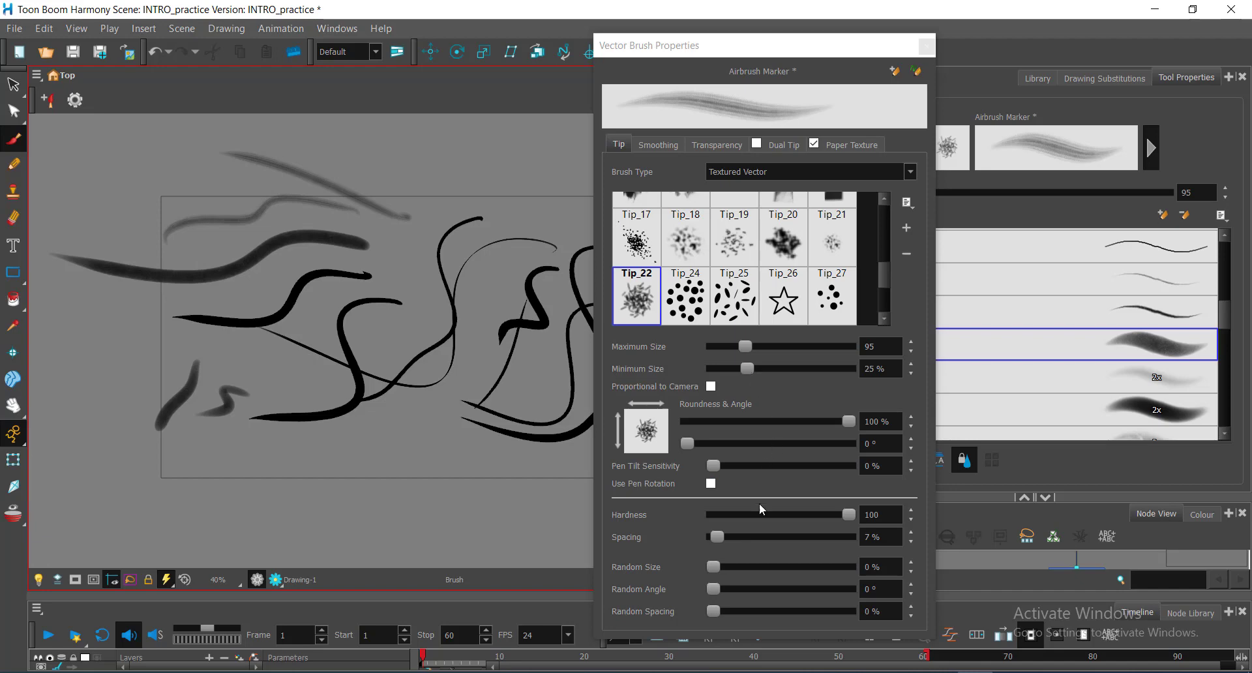
Check the brush tip management options without choosing one, and draw three more freehand test strokes with Tip_22.
click(907, 202)
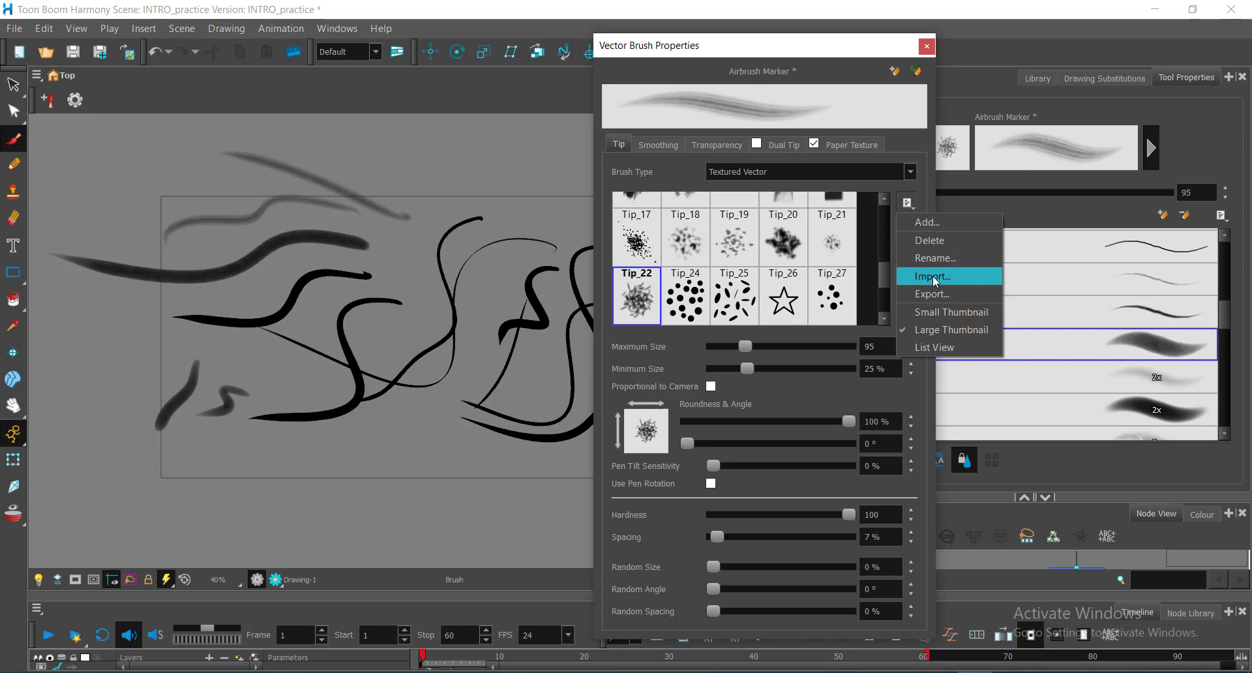
mouse_move(456, 447)
mouse_down()
mouse_move(448, 440)
mouse_move(271, 502)
mouse_move(133, 475)
mouse_up()
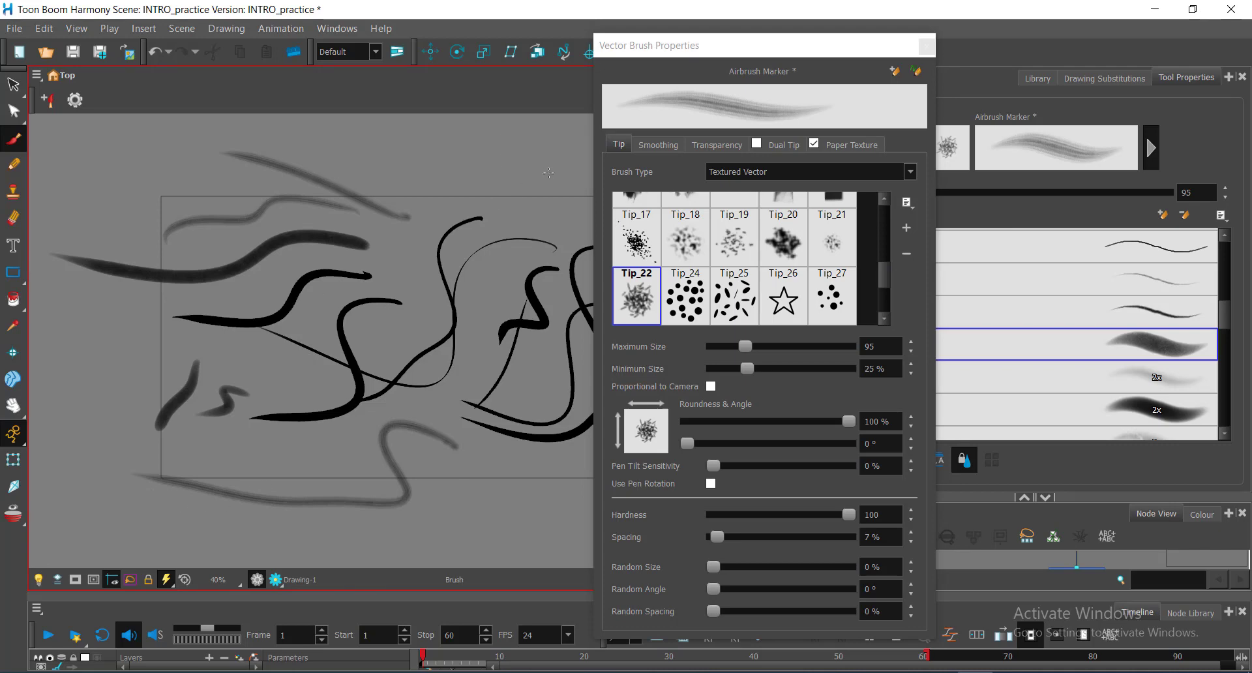
mouse_move(549, 173)
mouse_down()
mouse_move(532, 220)
mouse_move(461, 270)
mouse_up()
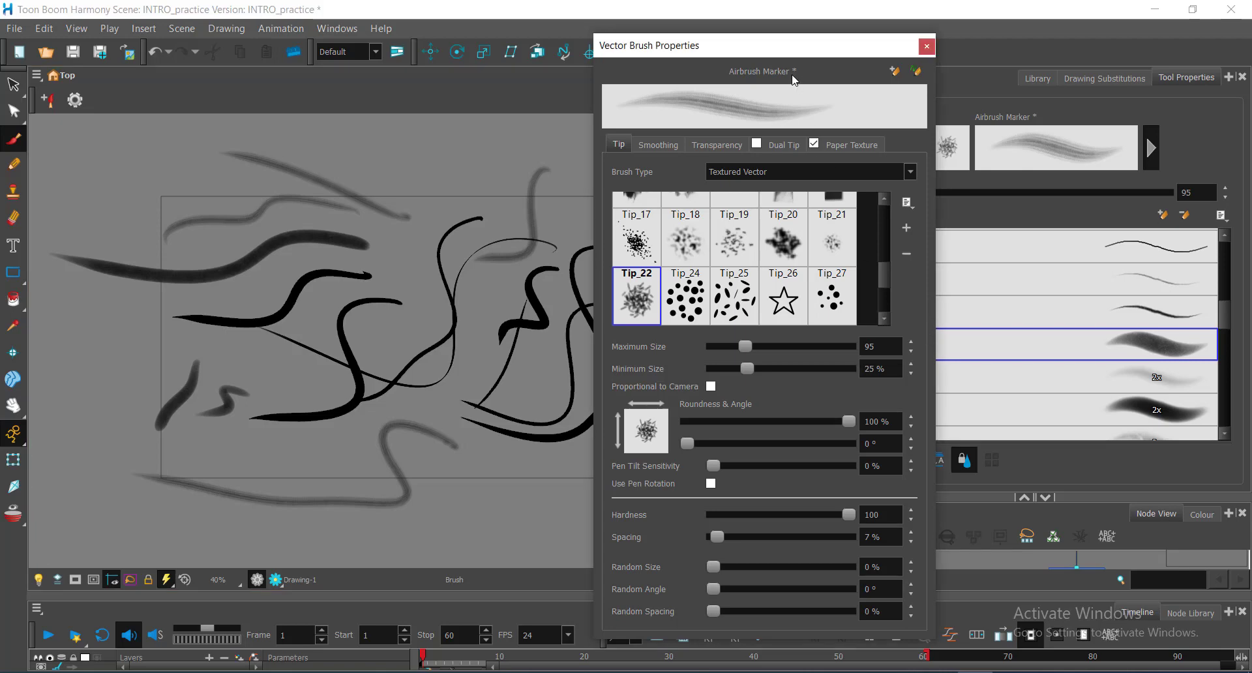
drag(787, 46, 823, 29)
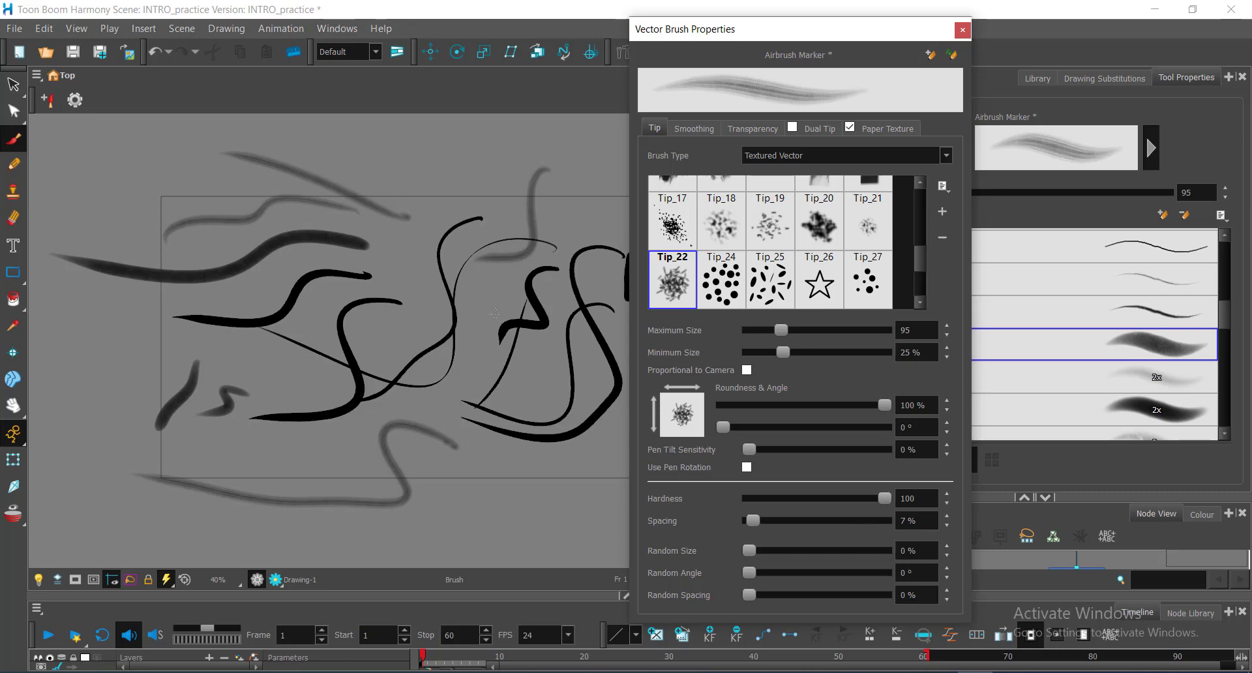
drag(495, 313, 387, 248)
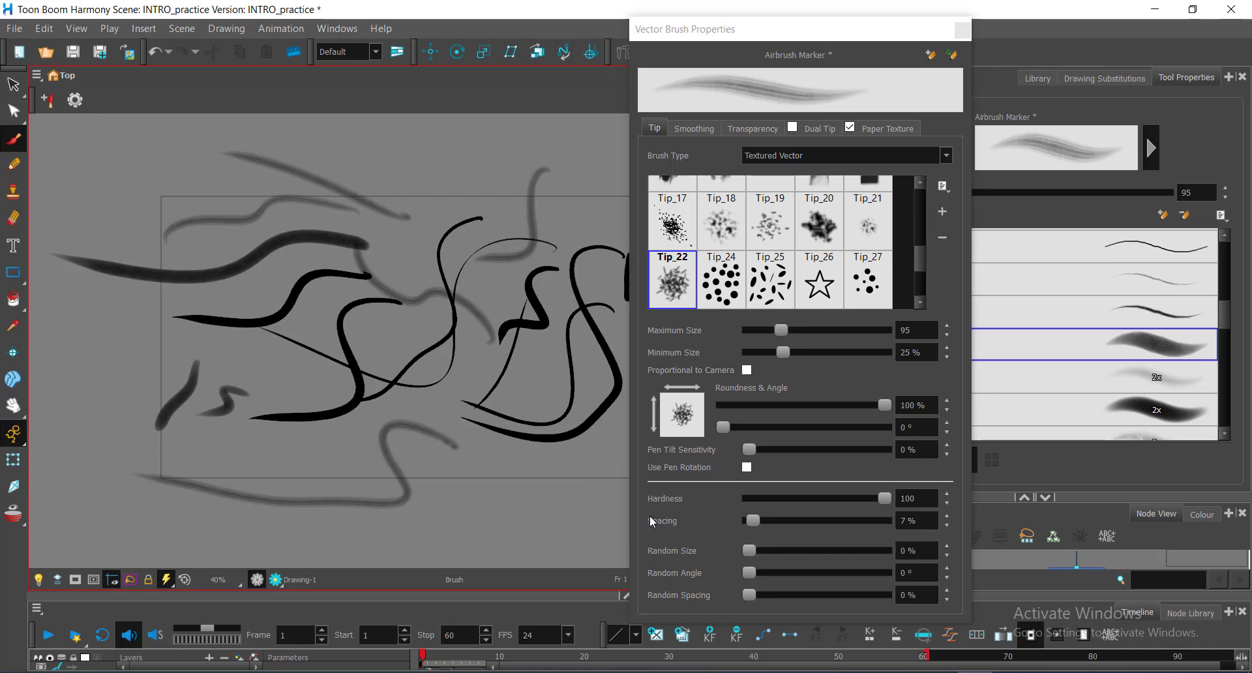
Set the brush's contour smoothing to 46.8 and draw a curved test stroke across the lower middle of the frame.
click(693, 128)
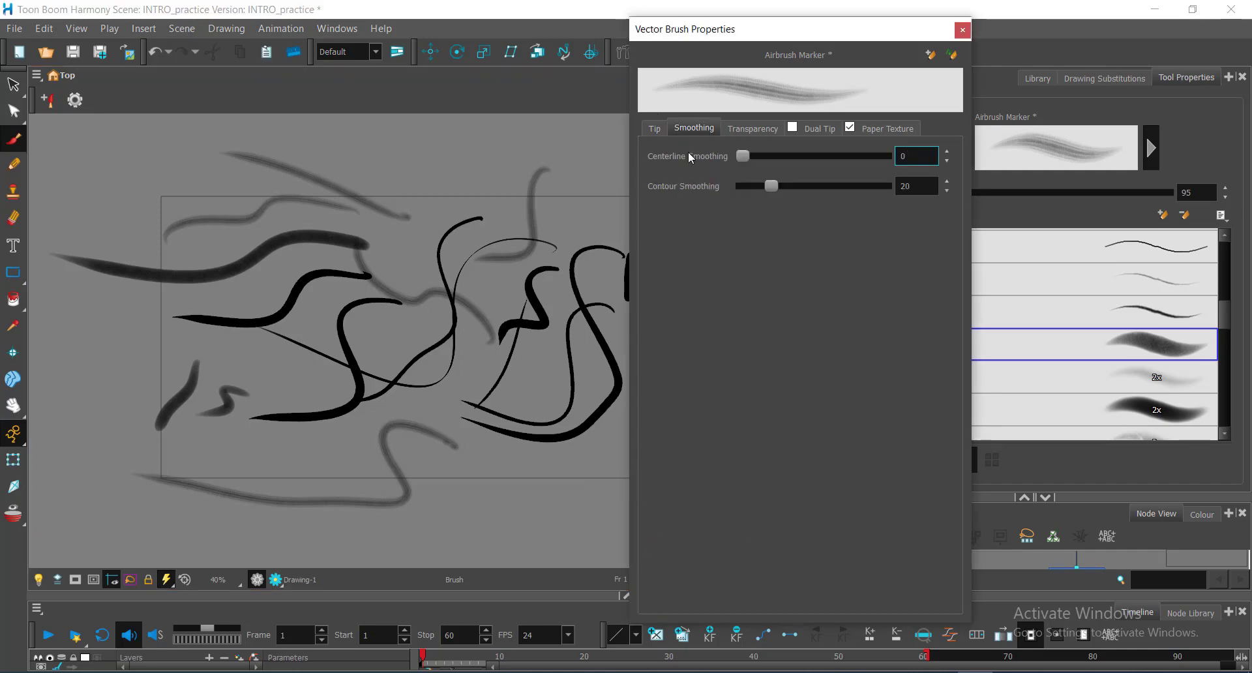
drag(770, 185, 808, 195)
mouse_move(555, 371)
mouse_down()
mouse_move(518, 357)
mouse_move(374, 443)
mouse_move(316, 396)
mouse_up()
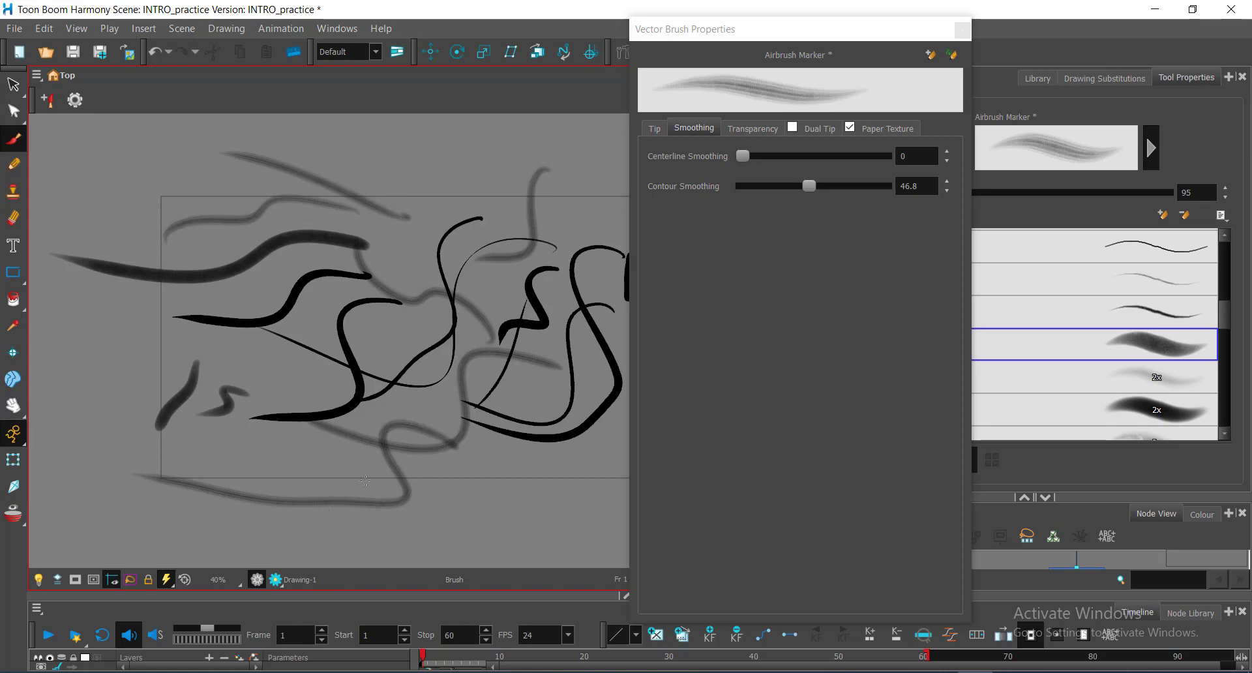
Set the centerline smoothing to 50.5 and draw two winding test strokes above and beside the frame's upper edge.
drag(741, 155, 813, 159)
mouse_move(478, 137)
mouse_down()
mouse_move(496, 167)
mouse_move(439, 204)
mouse_move(411, 186)
mouse_up()
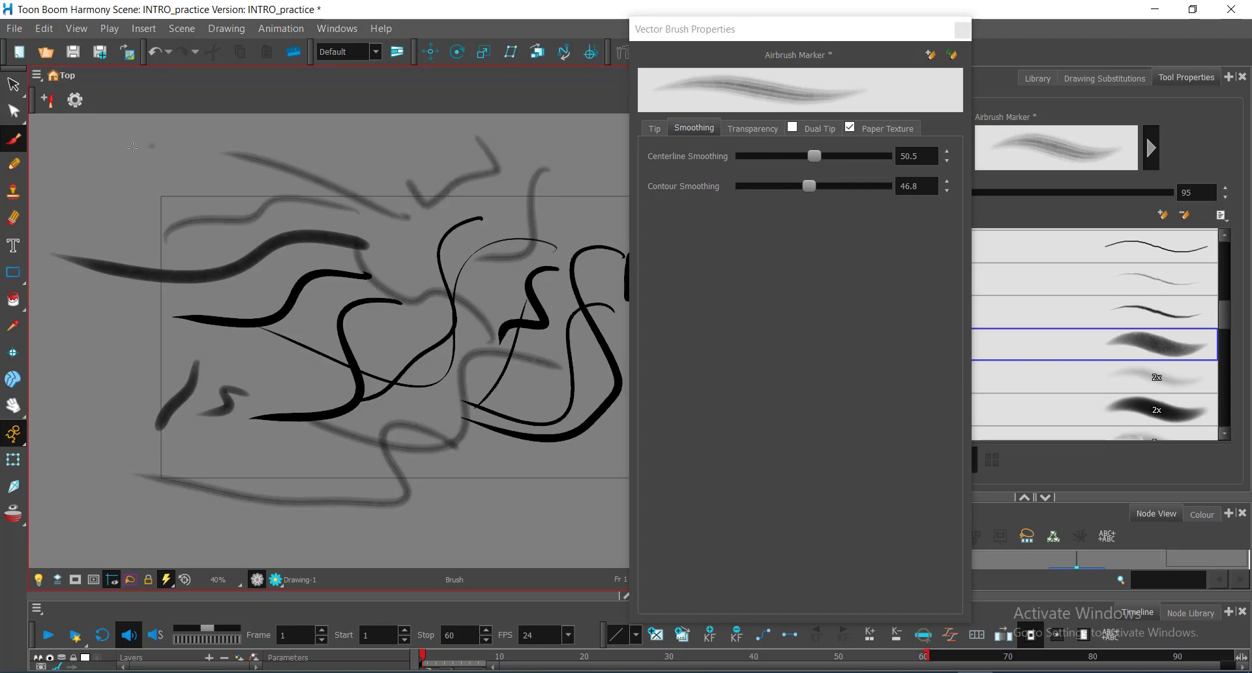
mouse_move(150, 146)
mouse_down()
mouse_move(127, 167)
mouse_move(154, 180)
mouse_move(113, 205)
mouse_move(157, 251)
mouse_up()
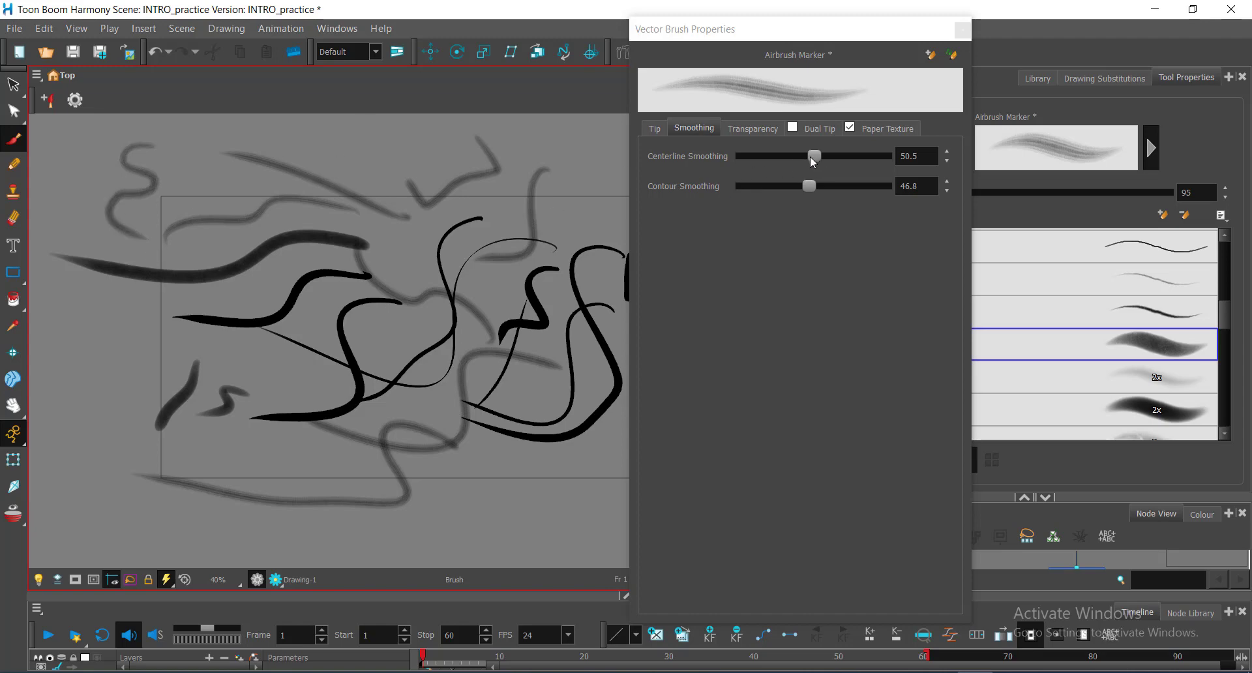
Raise the centerline smoothing to 93.6 and draw two more test strokes around the frame's upper edge.
drag(814, 160, 876, 171)
mouse_move(612, 168)
mouse_down()
mouse_move(575, 192)
mouse_move(537, 135)
mouse_move(499, 162)
mouse_up()
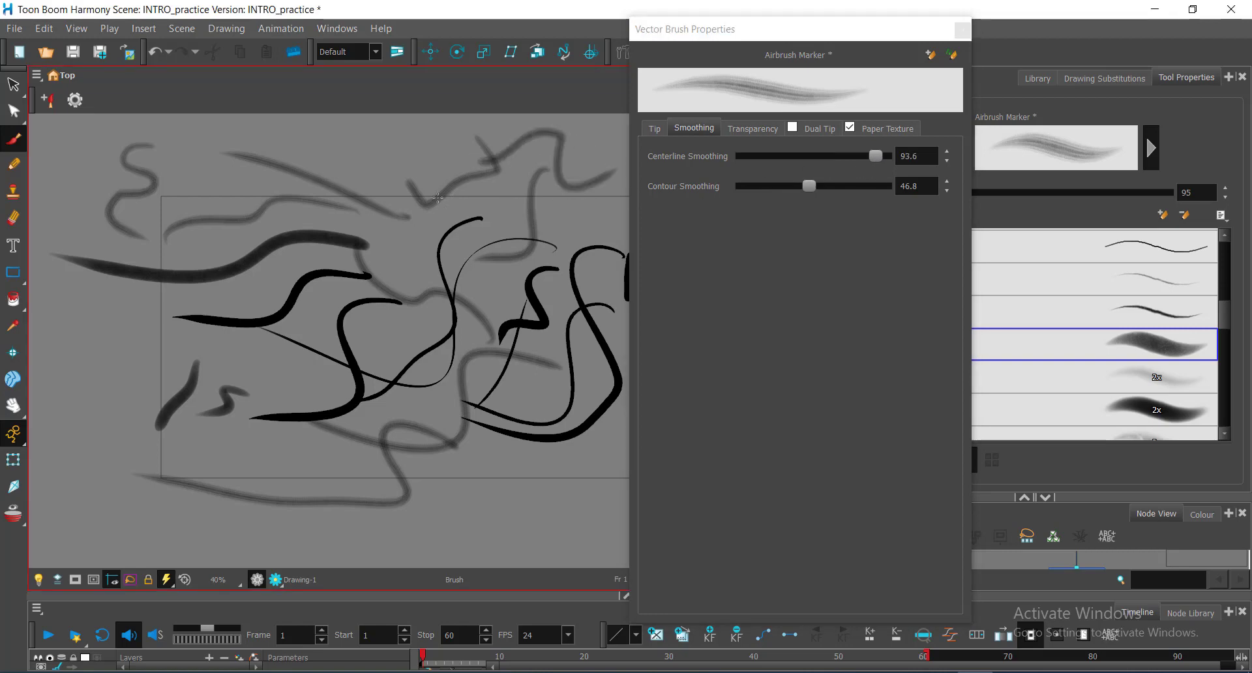
mouse_move(407, 157)
mouse_down()
mouse_move(389, 184)
mouse_move(417, 281)
mouse_up()
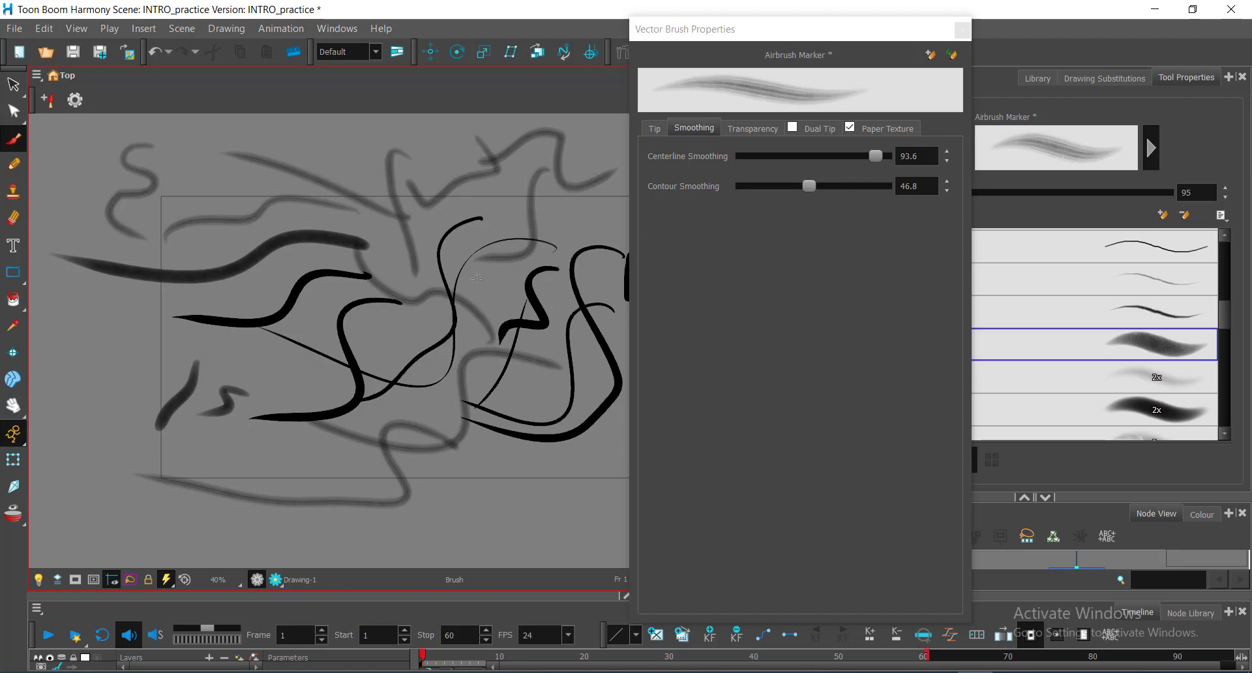
Open the brush's transparency settings and draw two short, near-vertical test strokes across the frame's lower edge.
click(753, 128)
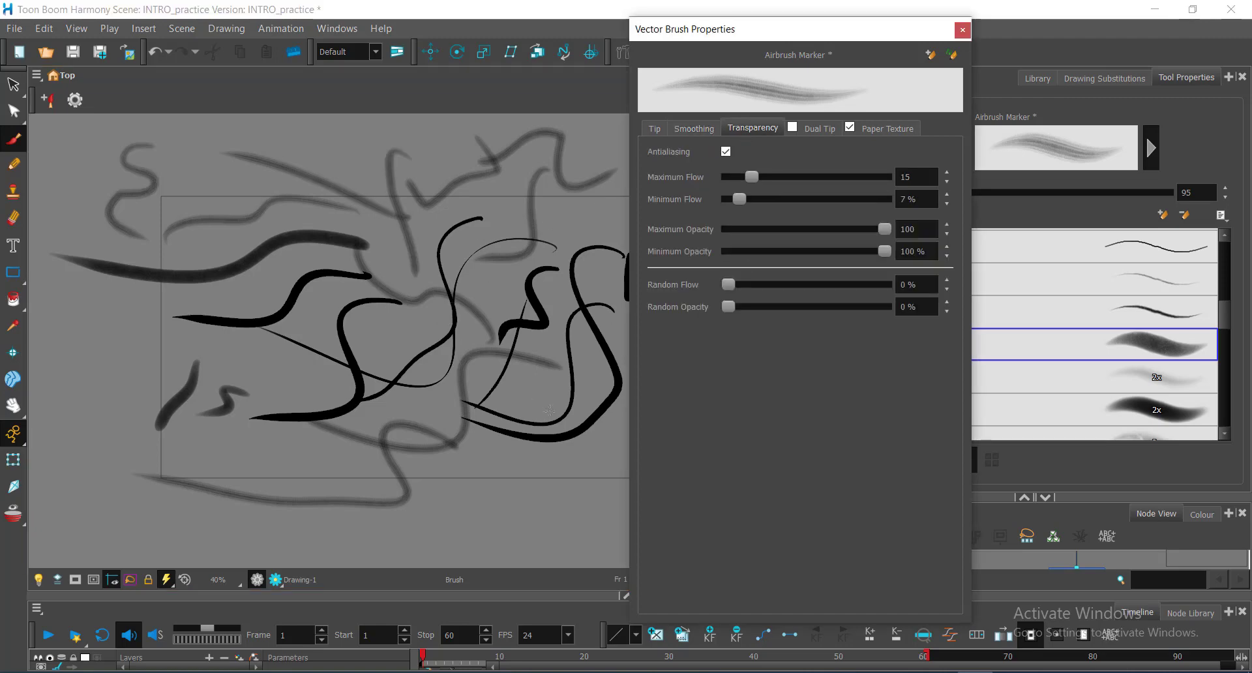
drag(508, 450, 520, 526)
drag(486, 467, 474, 518)
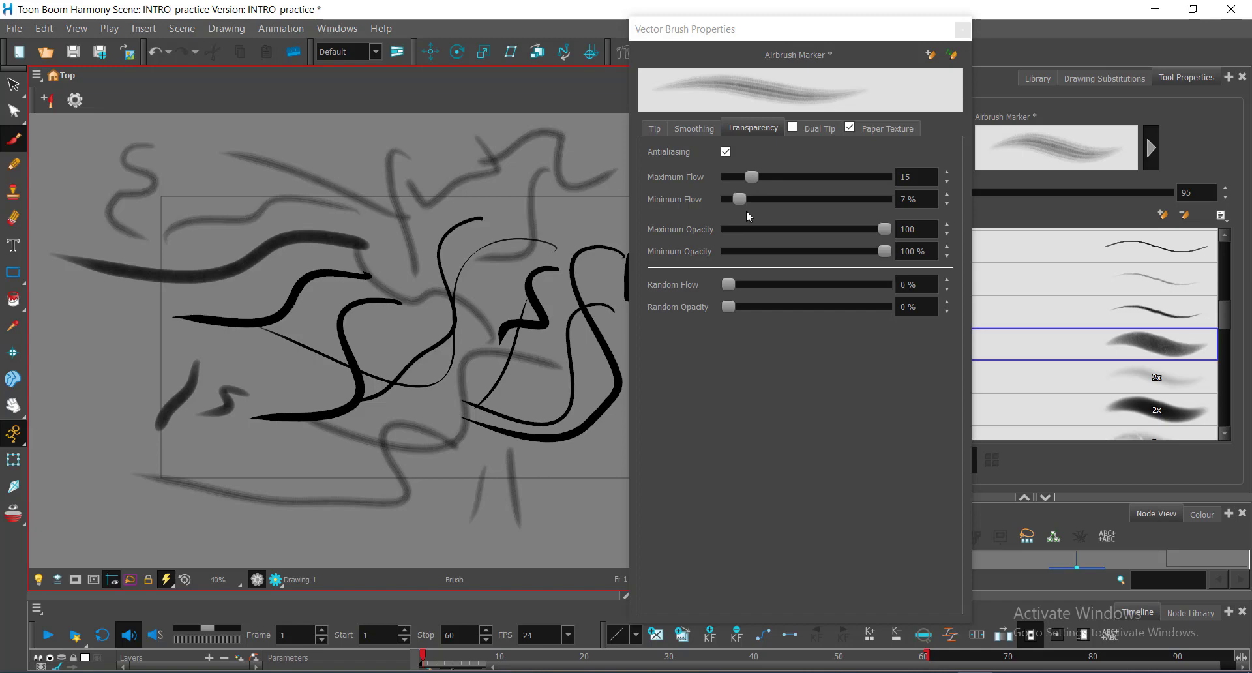
Look through the brush's tip, smoothing, transparency, dual tip and paper texture settings.
click(655, 128)
click(694, 128)
click(750, 128)
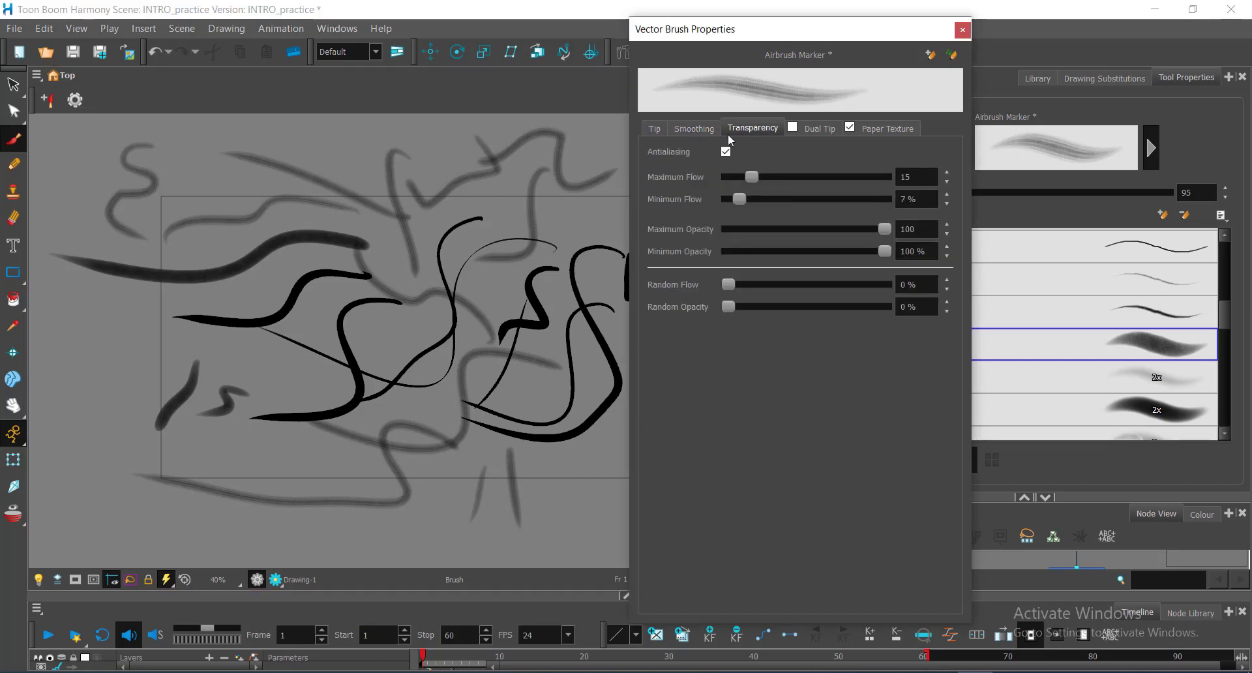
click(655, 129)
click(694, 128)
click(752, 127)
click(655, 130)
click(819, 128)
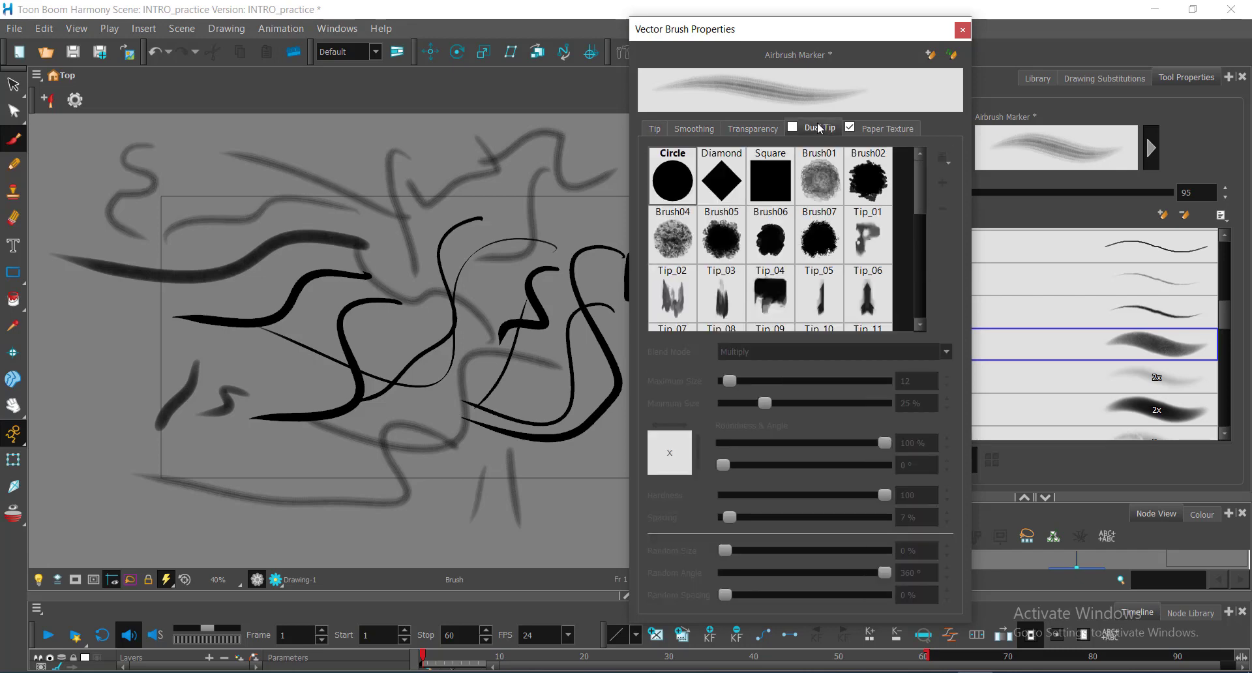
click(887, 128)
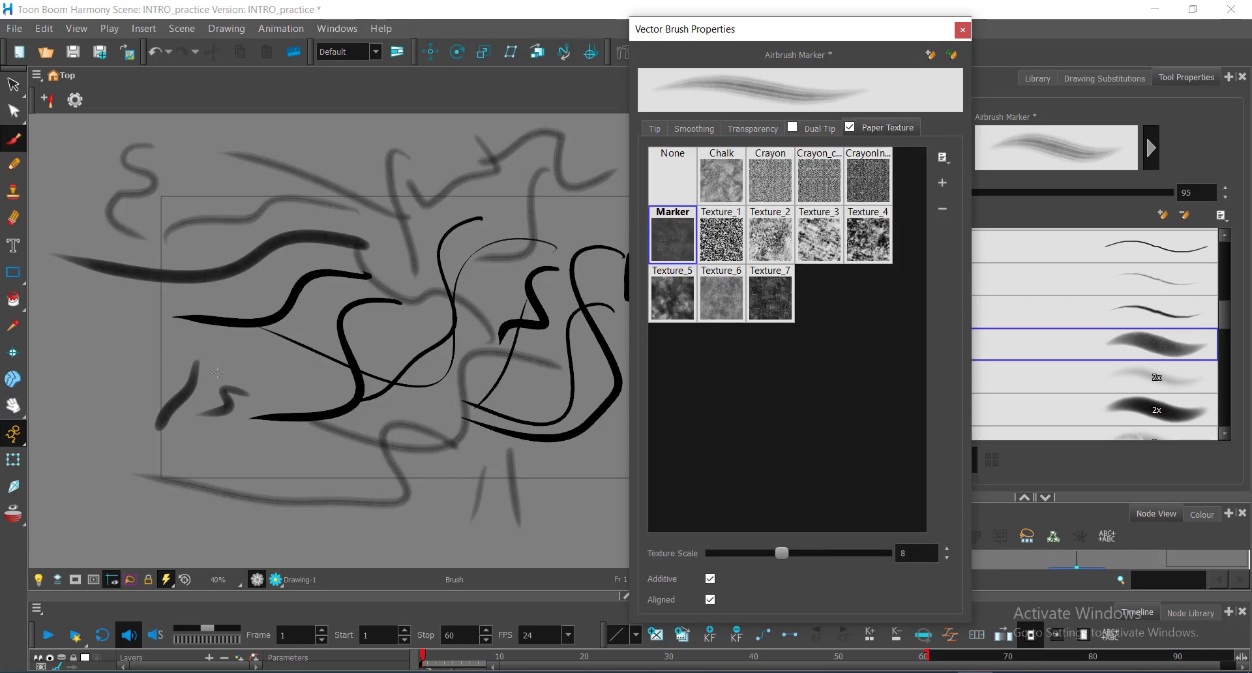
Draw two more freehand test strokes near the frame's left edge with the current brush and close its detailed properties.
drag(194, 353, 133, 403)
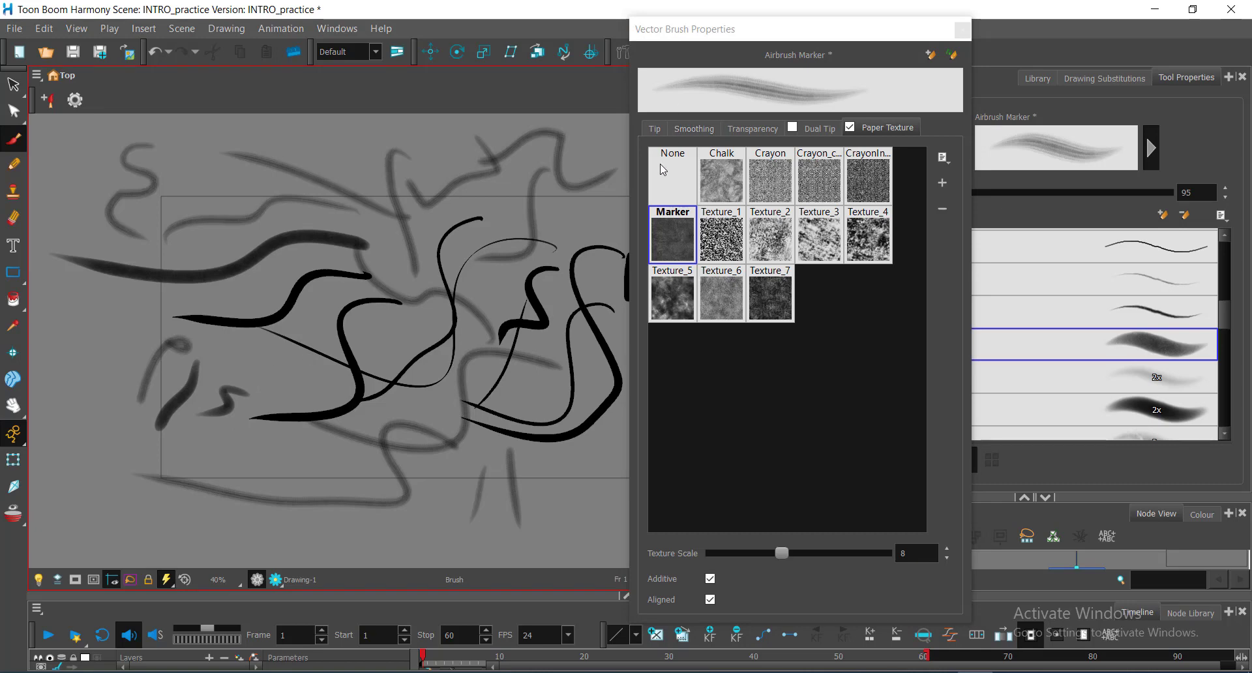
click(673, 134)
click(655, 129)
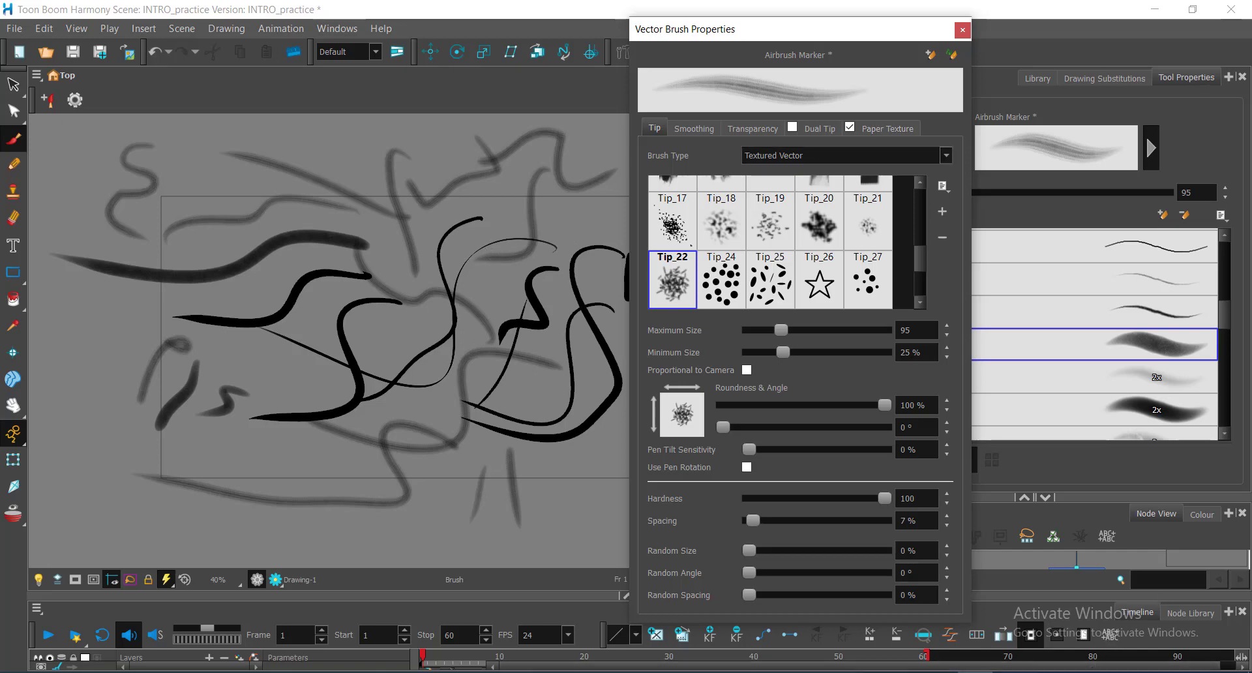
click(1011, 671)
click(1188, 626)
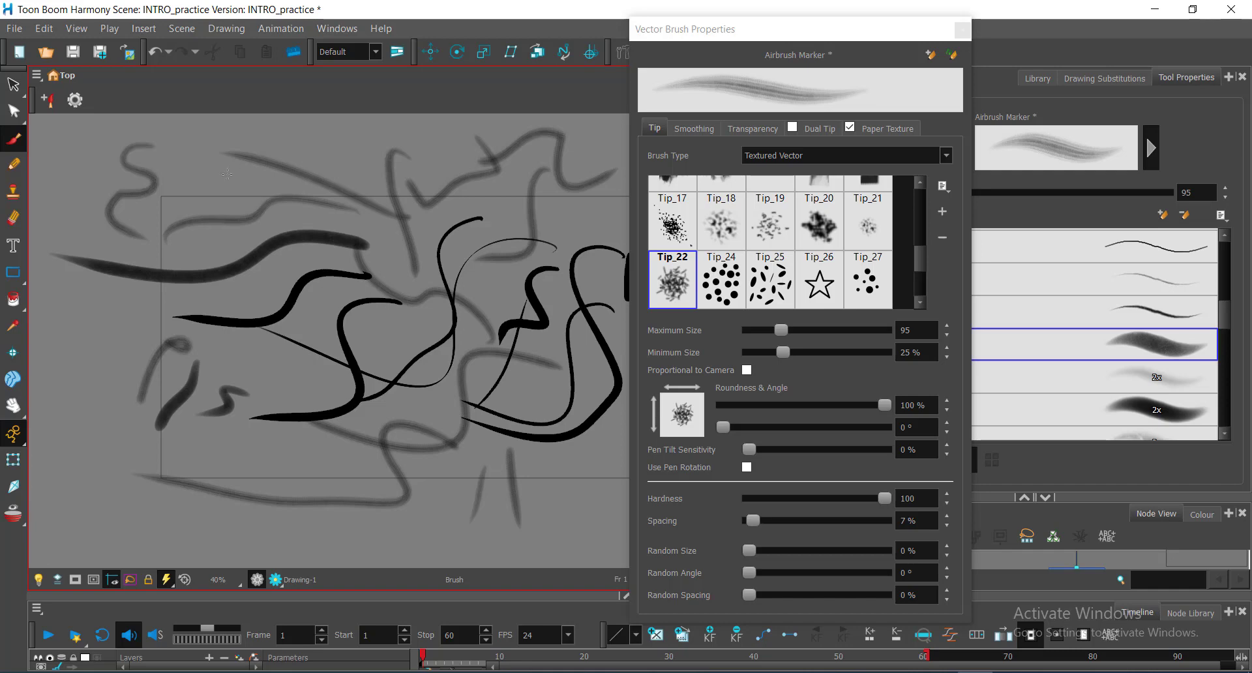
drag(222, 174, 140, 189)
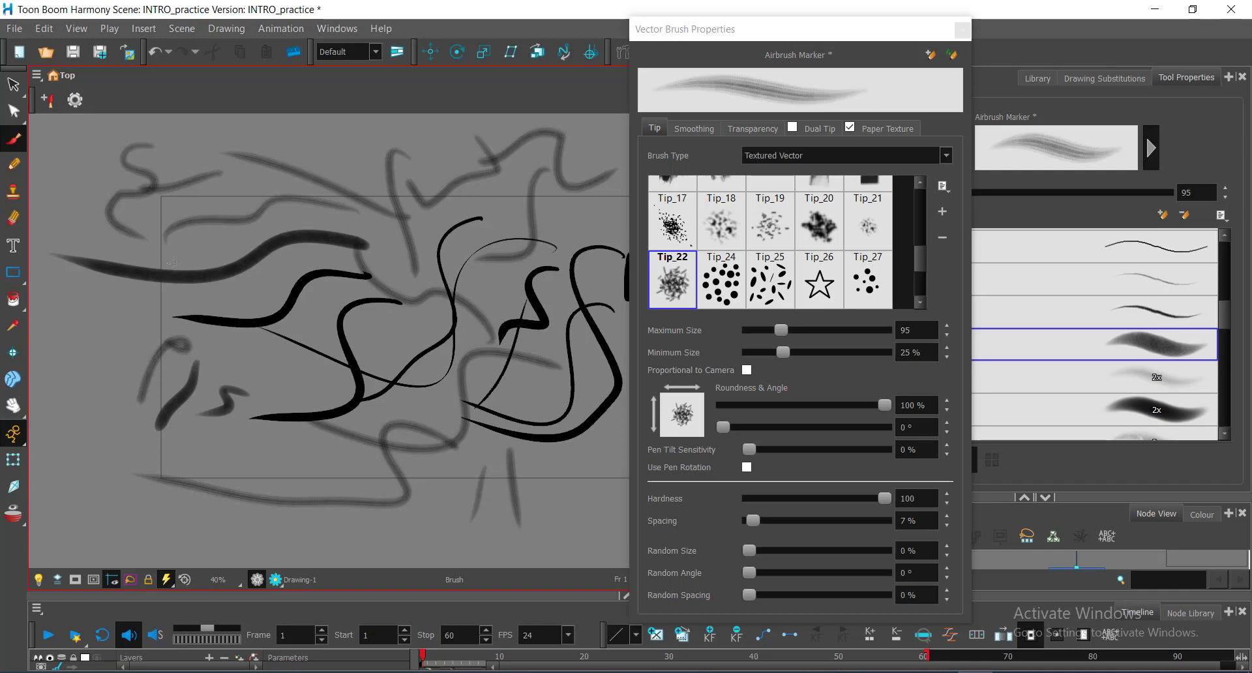
click(963, 30)
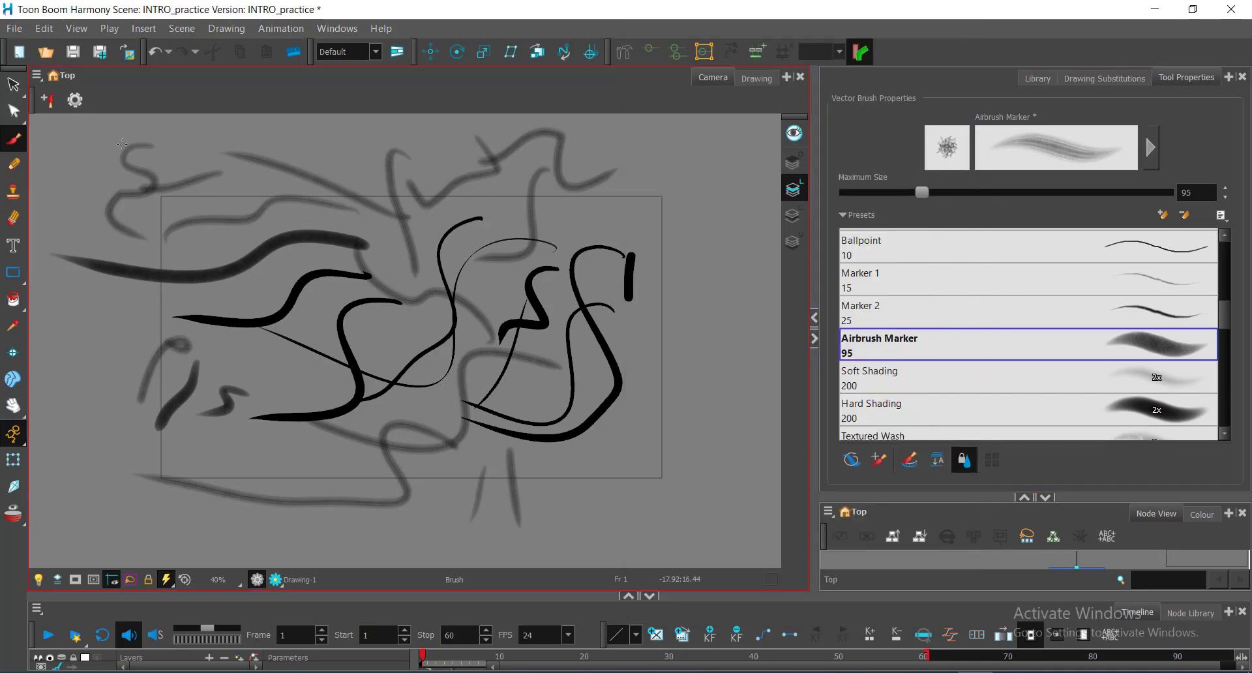
Activate the Contour Editor and widen the Camera view by narrowing the Tool Properties area.
click(12, 112)
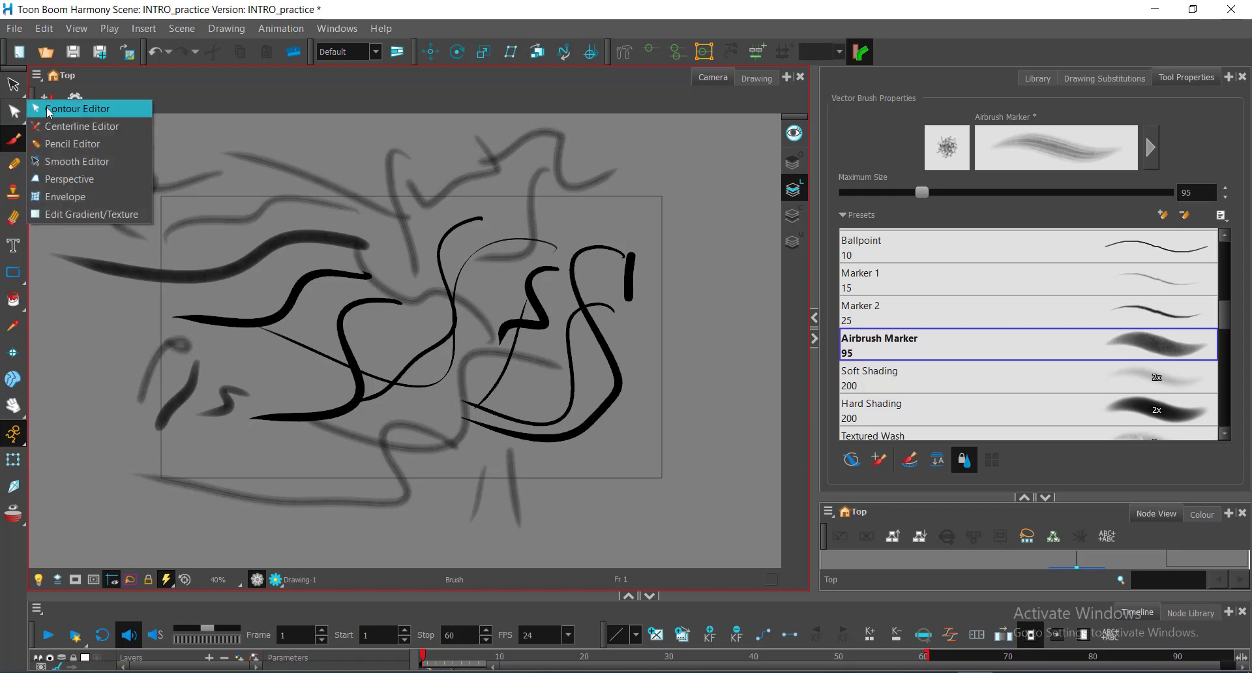
click(49, 113)
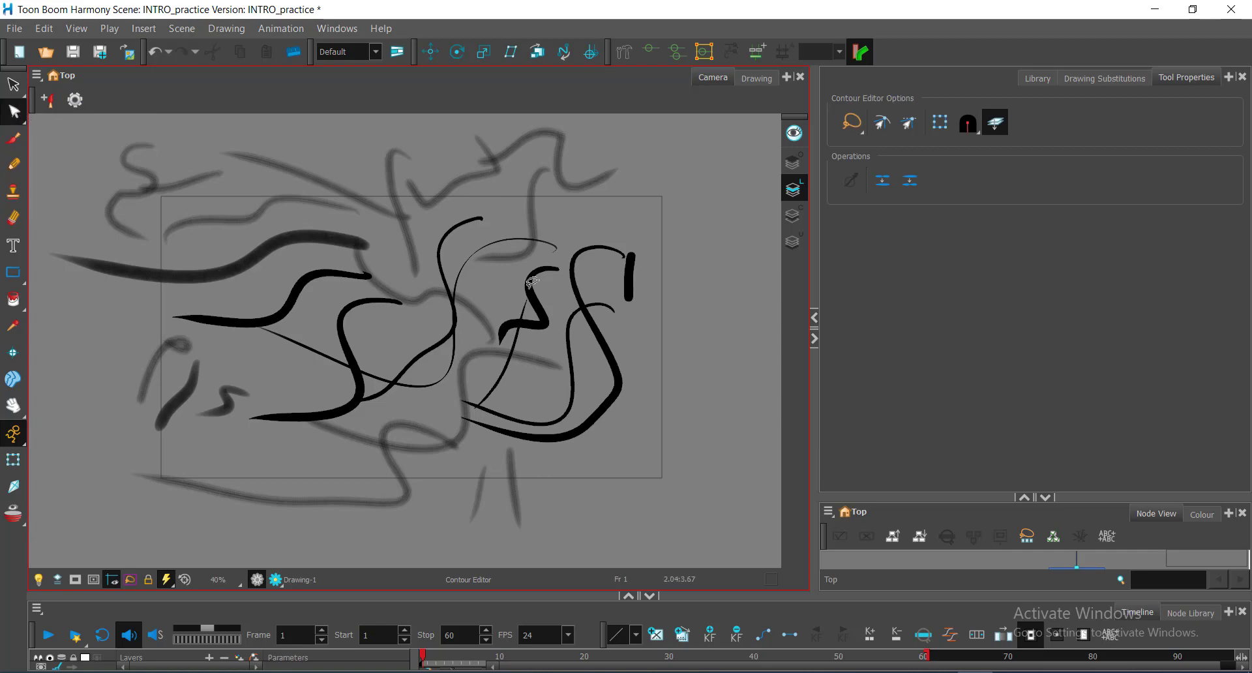
drag(817, 289, 974, 314)
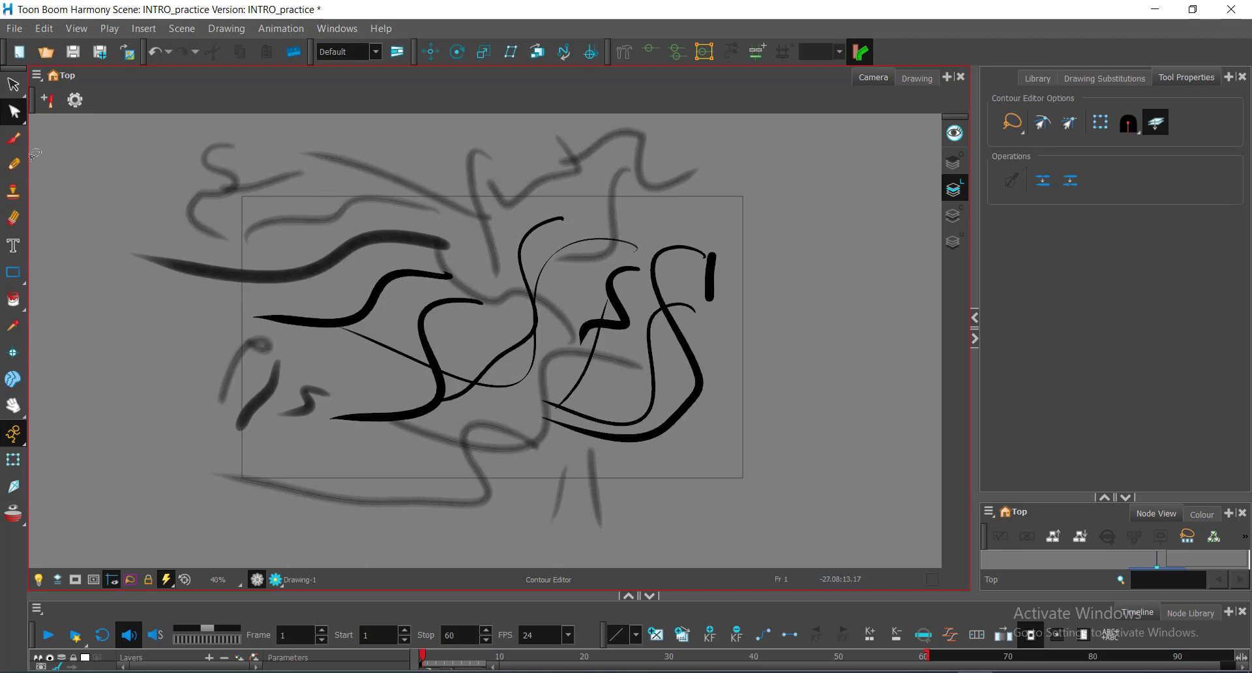
Display the contour points of the long dark airbrush stroke with the Contour Editor, enlarged for close inspection.
click(17, 112)
click(65, 111)
click(223, 279)
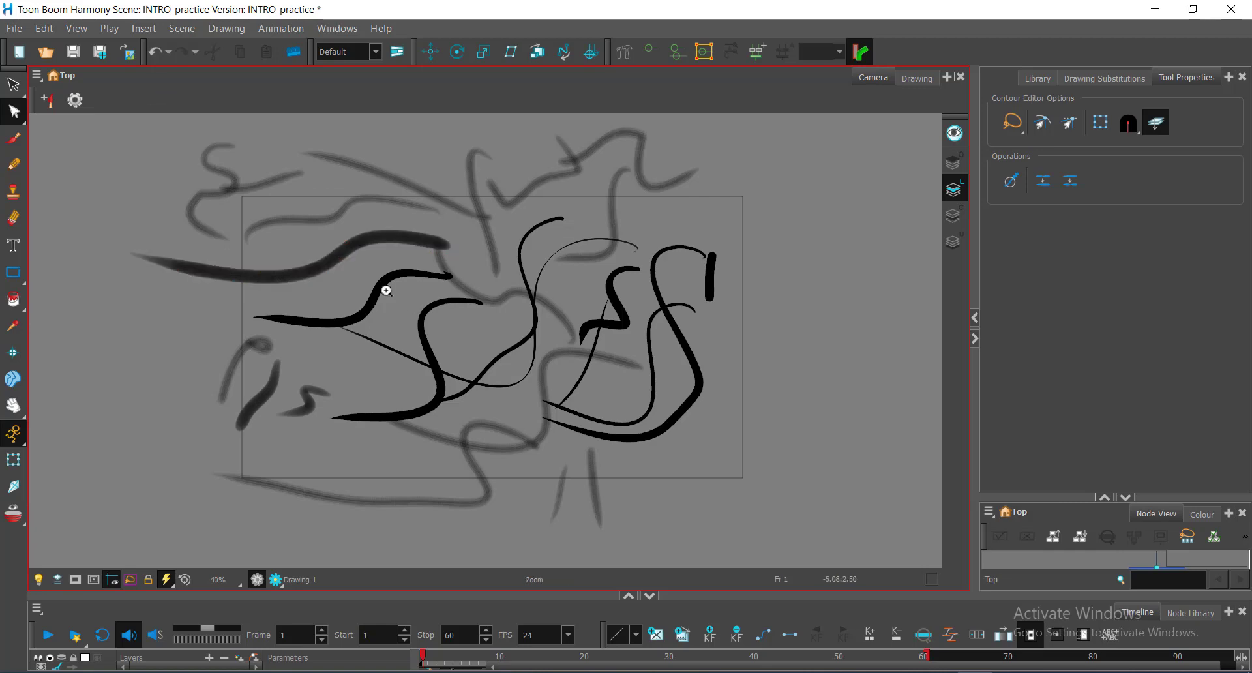
scroll(333, 271, up, 4)
drag(257, 261, 507, 296)
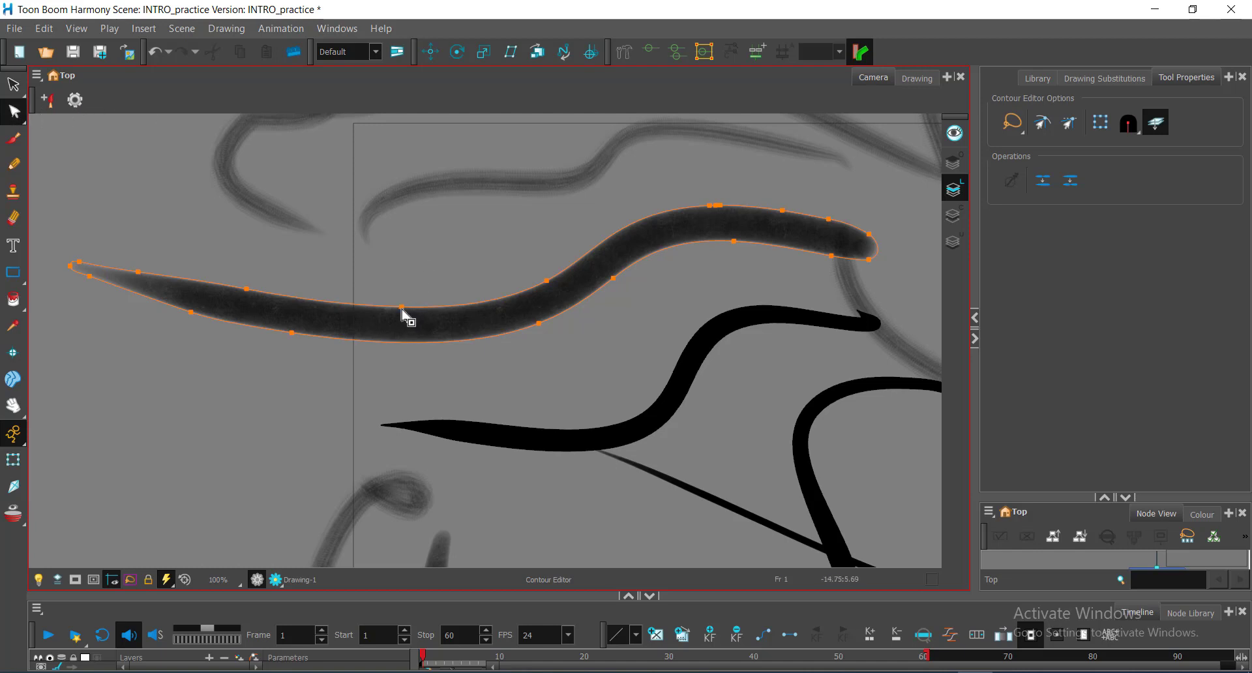
Pull the long dark airbrush stroke's upper contour upward into a bulge, then shift and delete the contour point on its lower edge.
drag(407, 315, 411, 267)
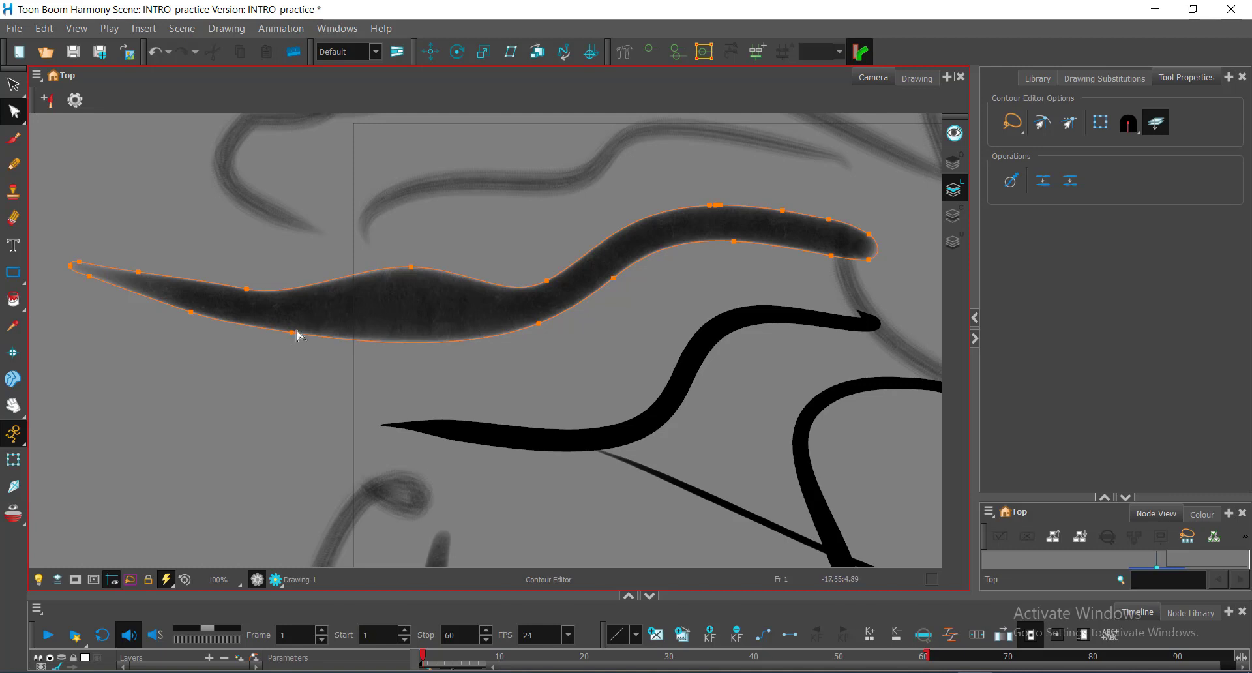
drag(297, 335, 363, 305)
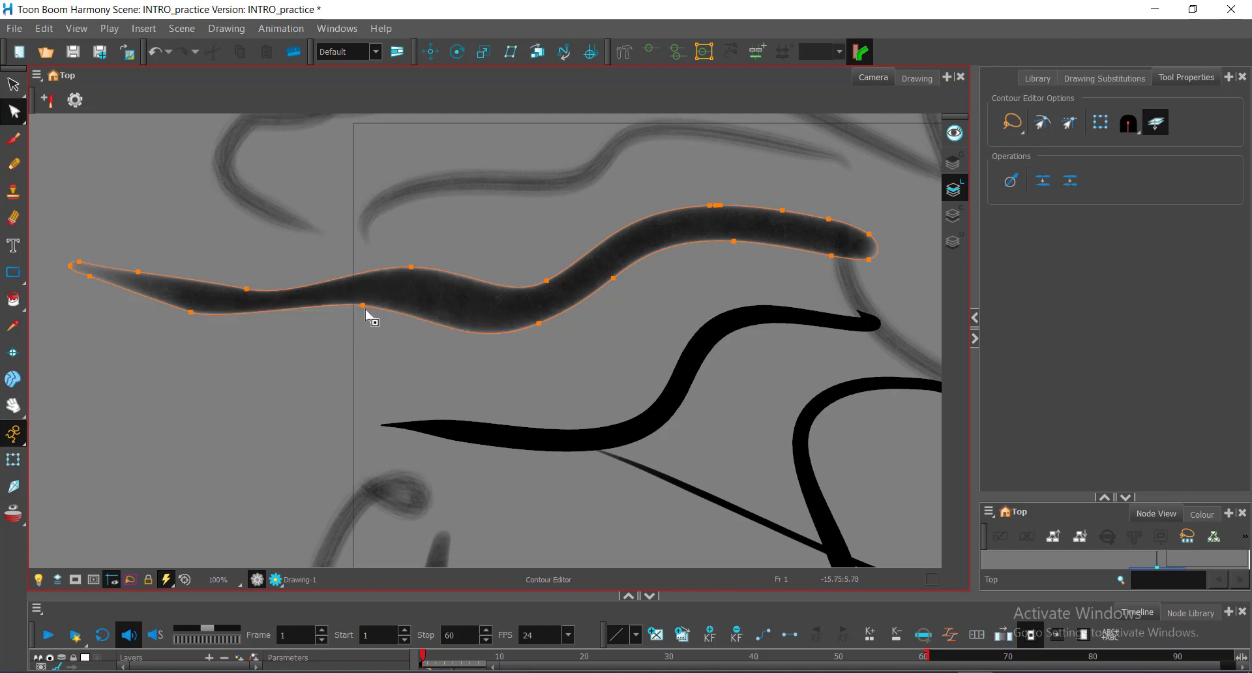
drag(363, 306, 395, 341)
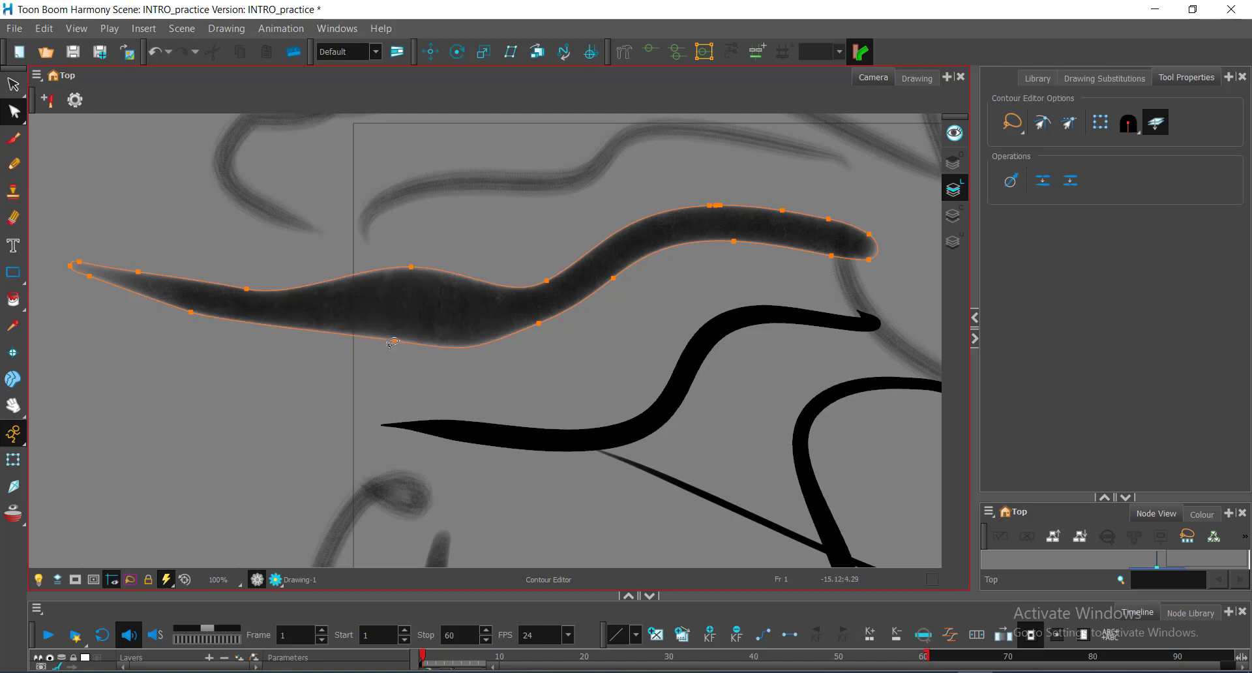
click(392, 347)
click(395, 346)
key(Delete)
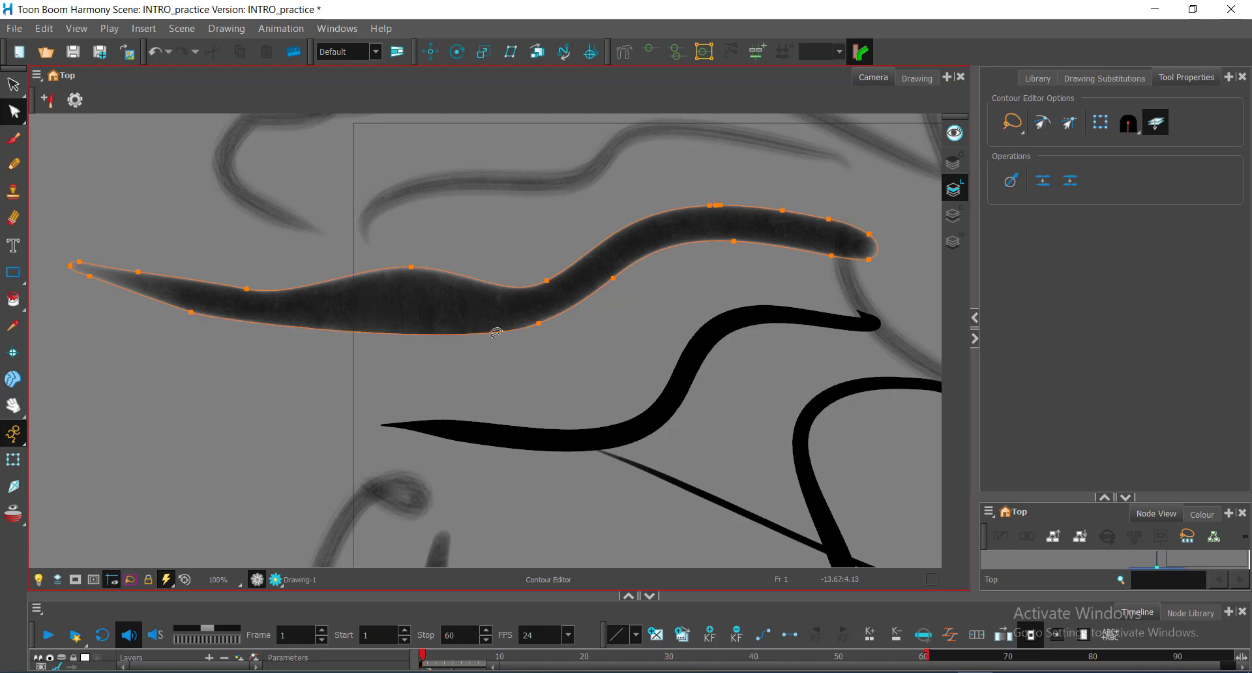
Reshape the long dark airbrush stroke's lower edge by bending its curve handle and moving the contour point to thicken the middle downward.
click(539, 324)
mouse_move(467, 355)
mouse_down()
mouse_move(428, 394)
mouse_move(350, 339)
mouse_move(449, 285)
mouse_up()
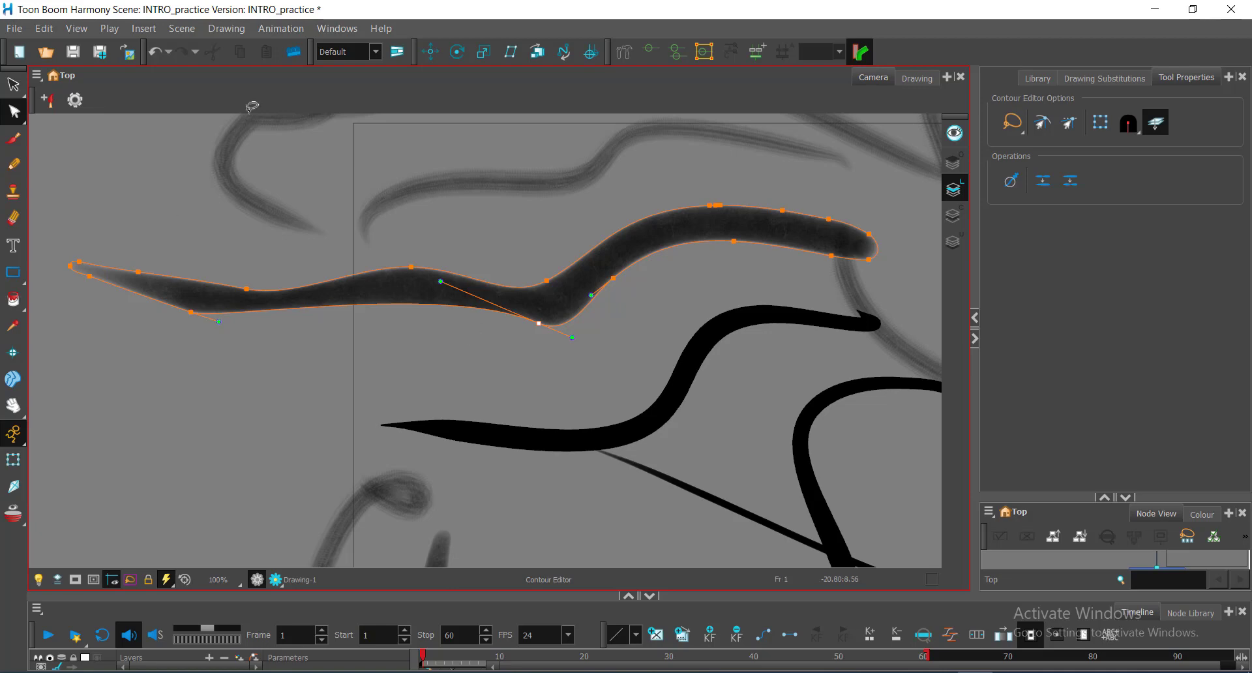
key(Escape)
scroll(320, 281, down, 2)
key(space)
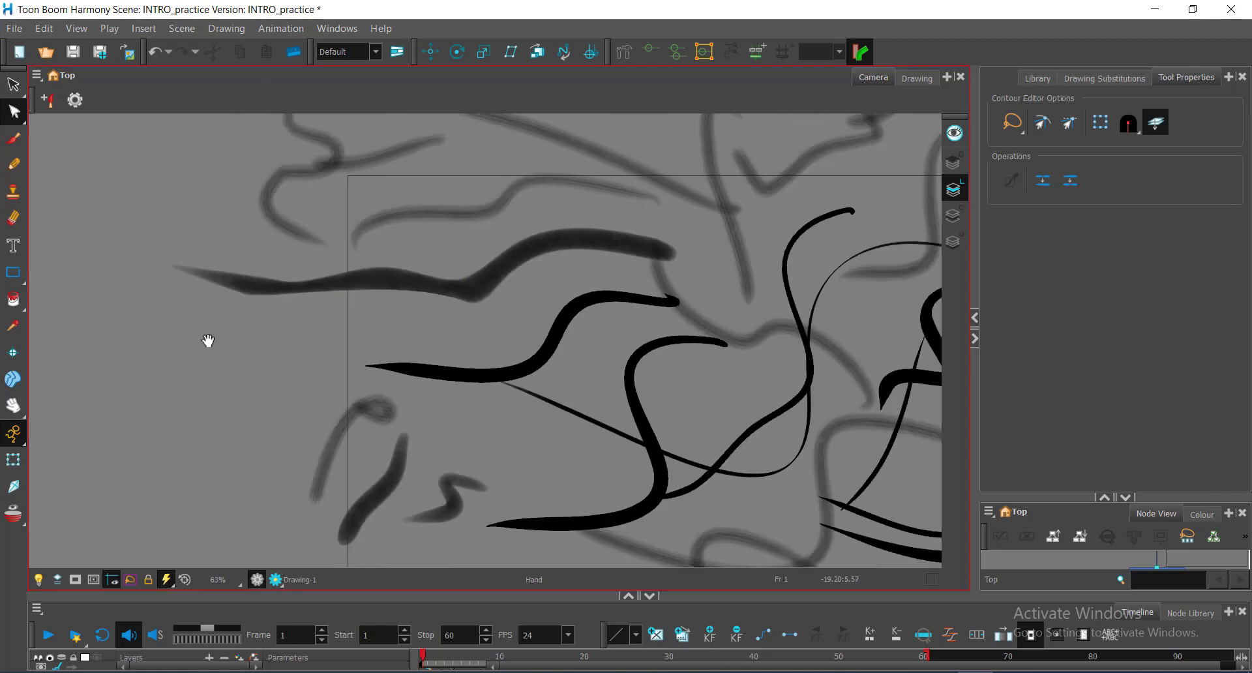
drag(208, 341, 289, 286)
key(alt+space)
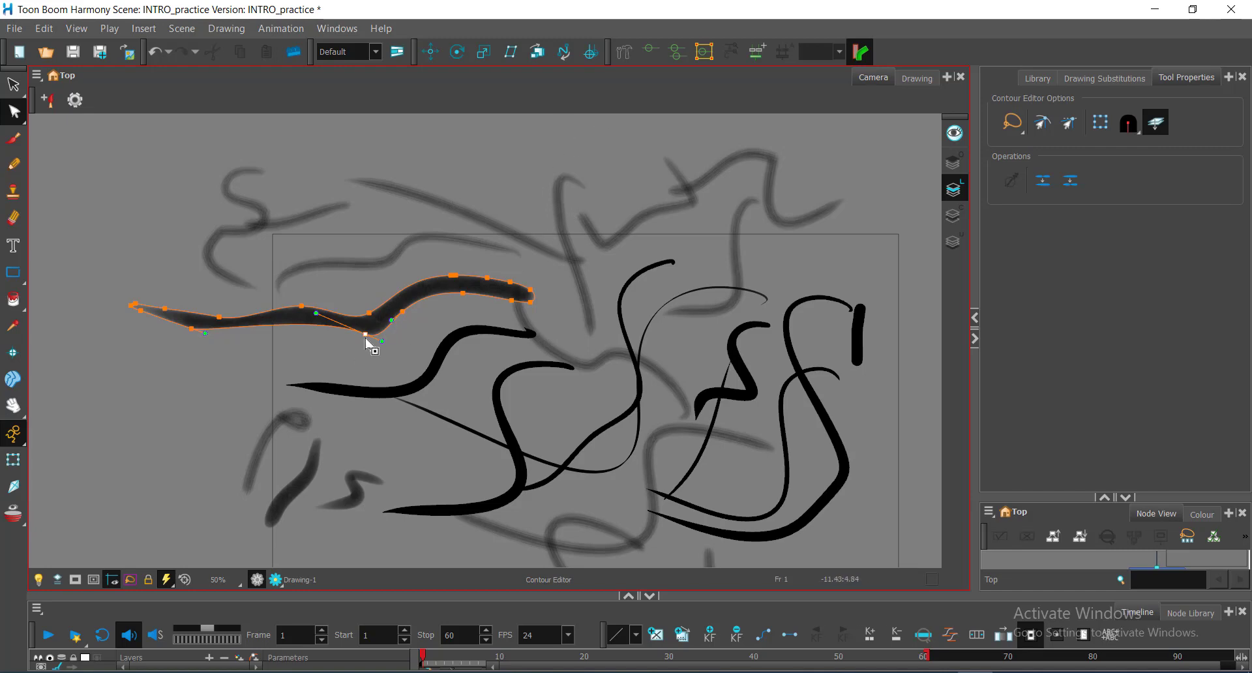
mouse_move(366, 340)
mouse_down()
mouse_move(322, 364)
mouse_move(341, 336)
mouse_move(364, 340)
mouse_up()
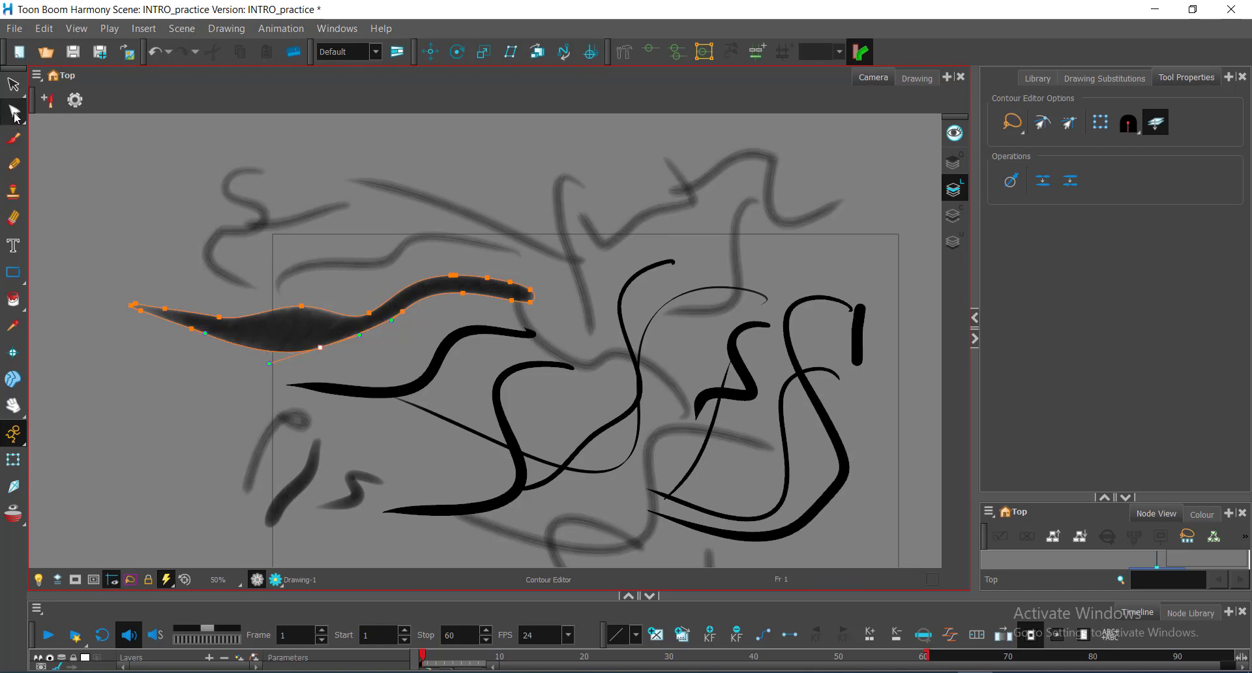
Display the contour points of several black strokes and shift the middle of the grey stroke near the frame's upper right sideways into a bend.
drag(14, 112, 72, 118)
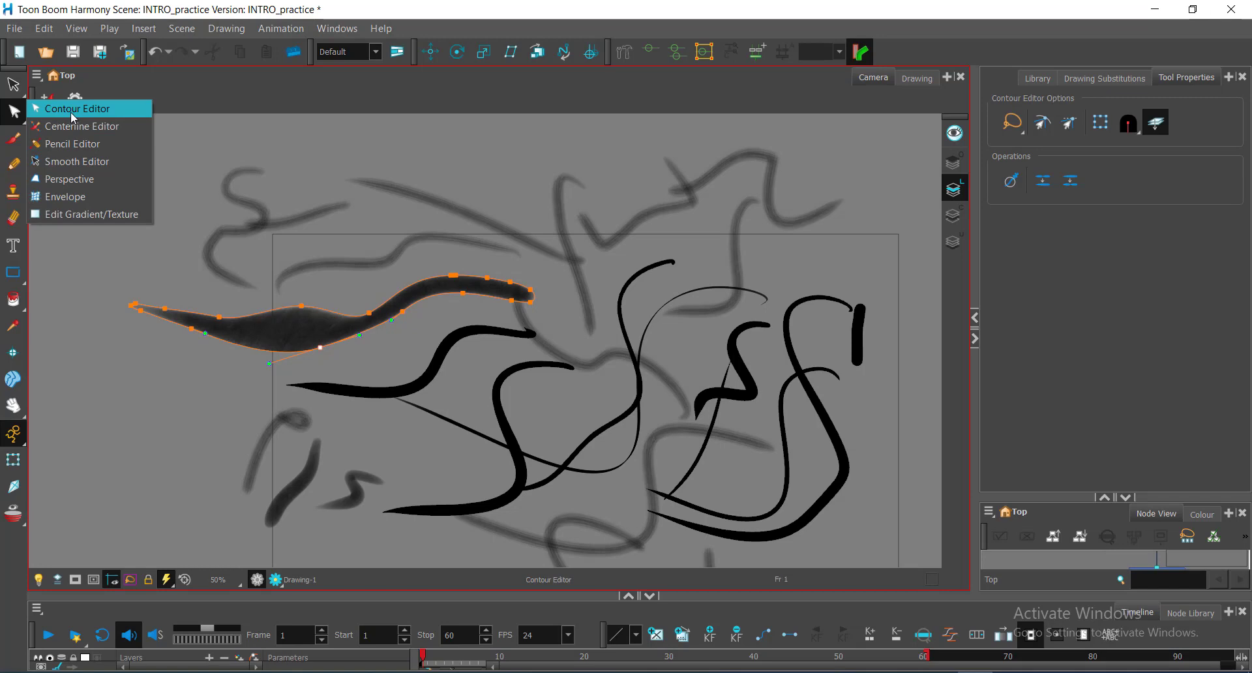
click(73, 116)
click(440, 355)
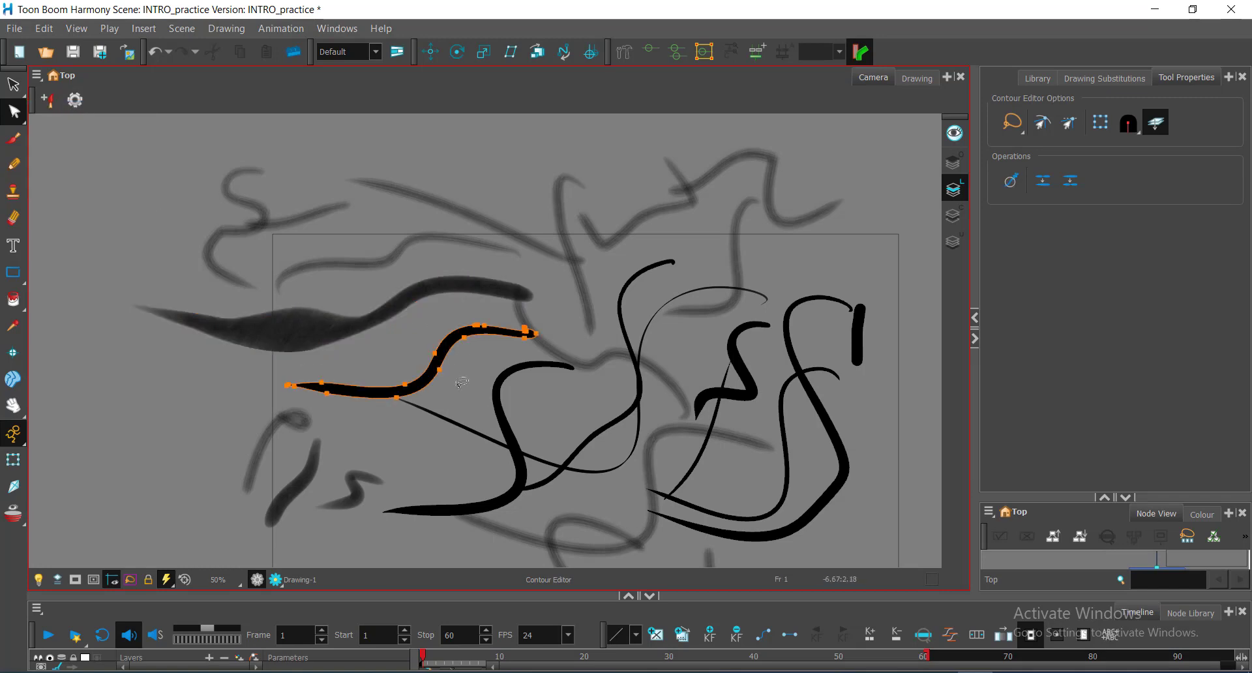
click(670, 262)
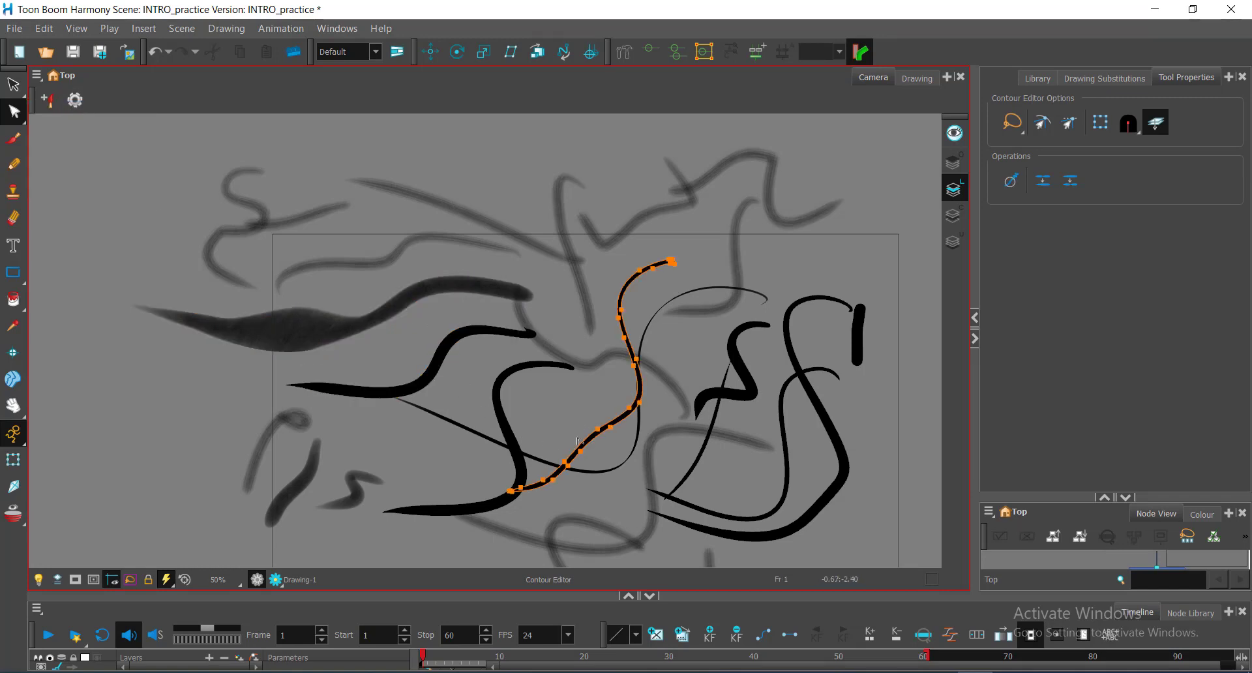
click(708, 288)
click(724, 231)
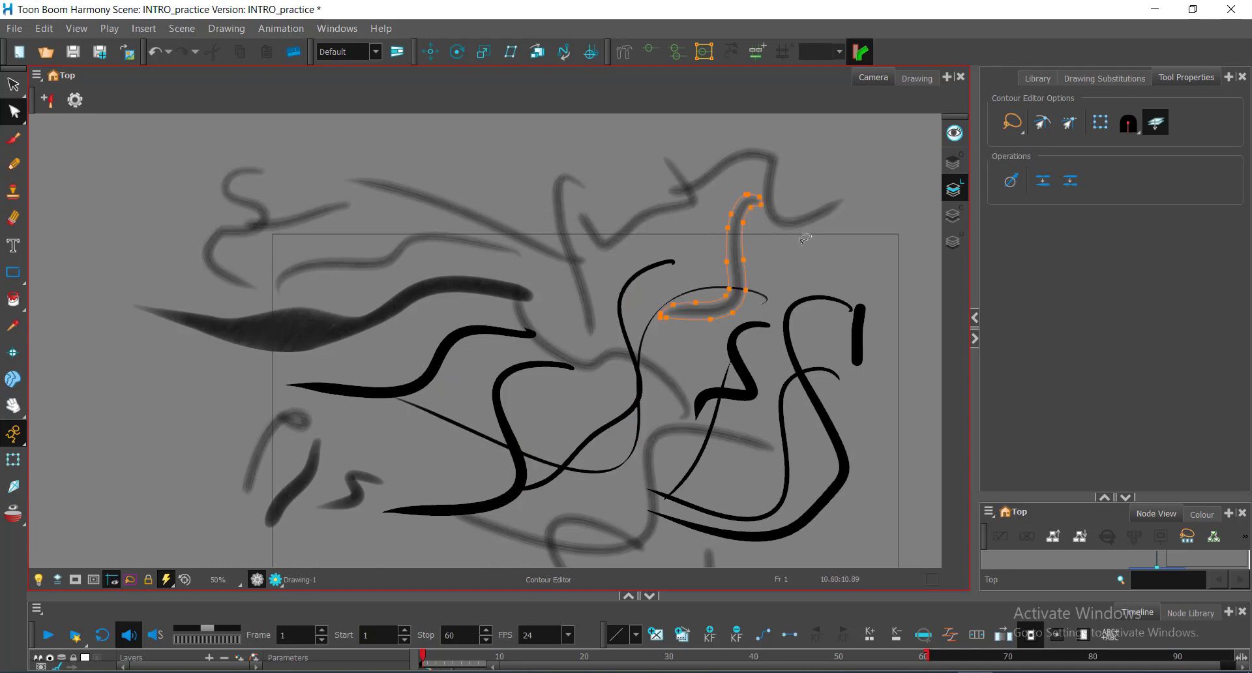
mouse_move(746, 272)
mouse_down()
mouse_move(784, 269)
mouse_move(749, 264)
mouse_up()
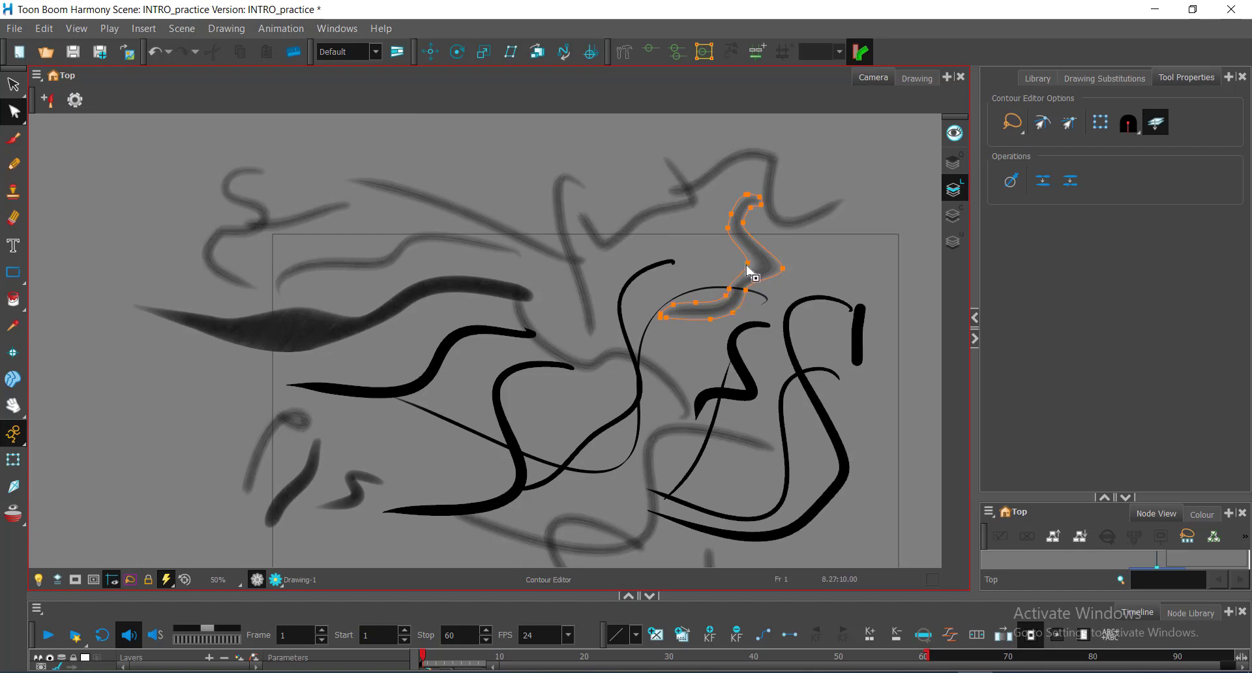
With the Contour Editor, pull the contour points at the lower bend of the long black S-shaped stroke outward into a wide bulge.
click(13, 115)
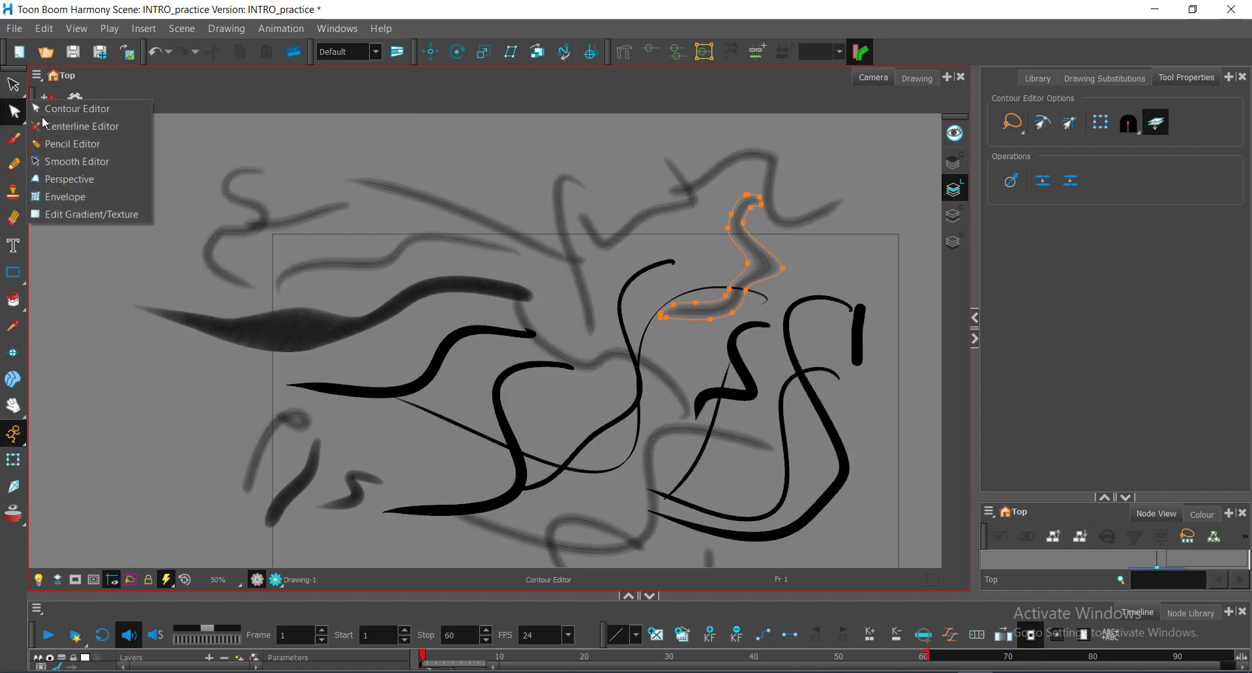
click(52, 110)
click(641, 229)
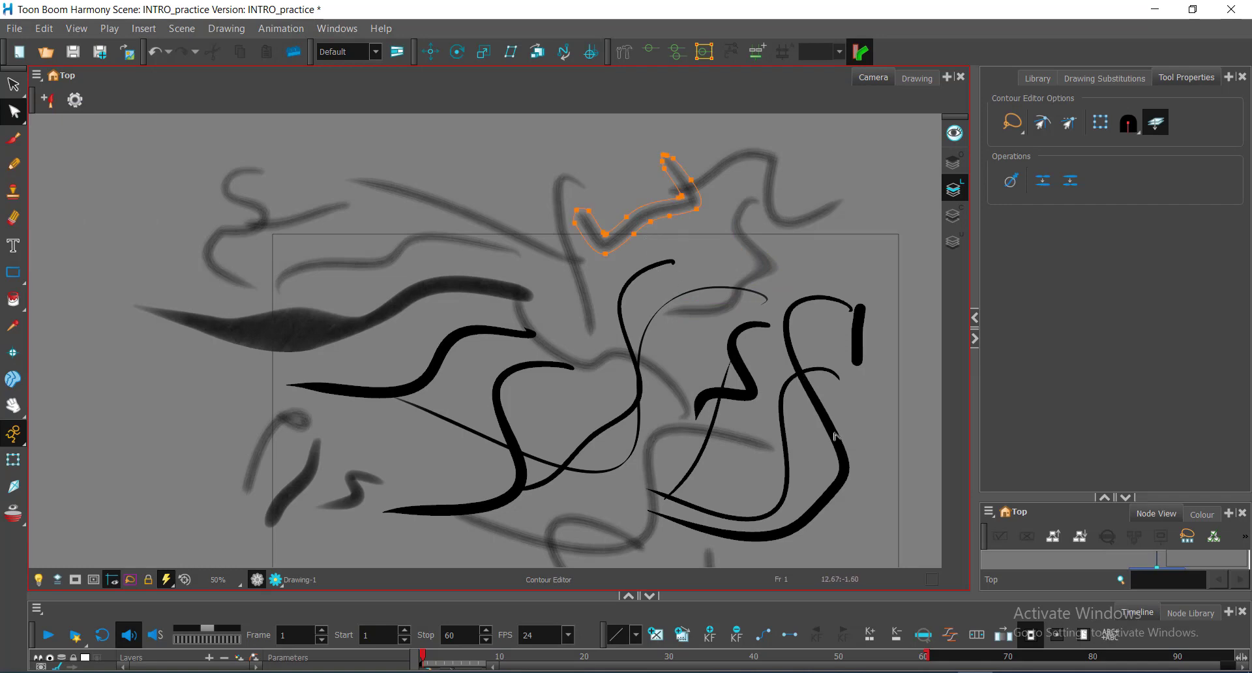
click(837, 501)
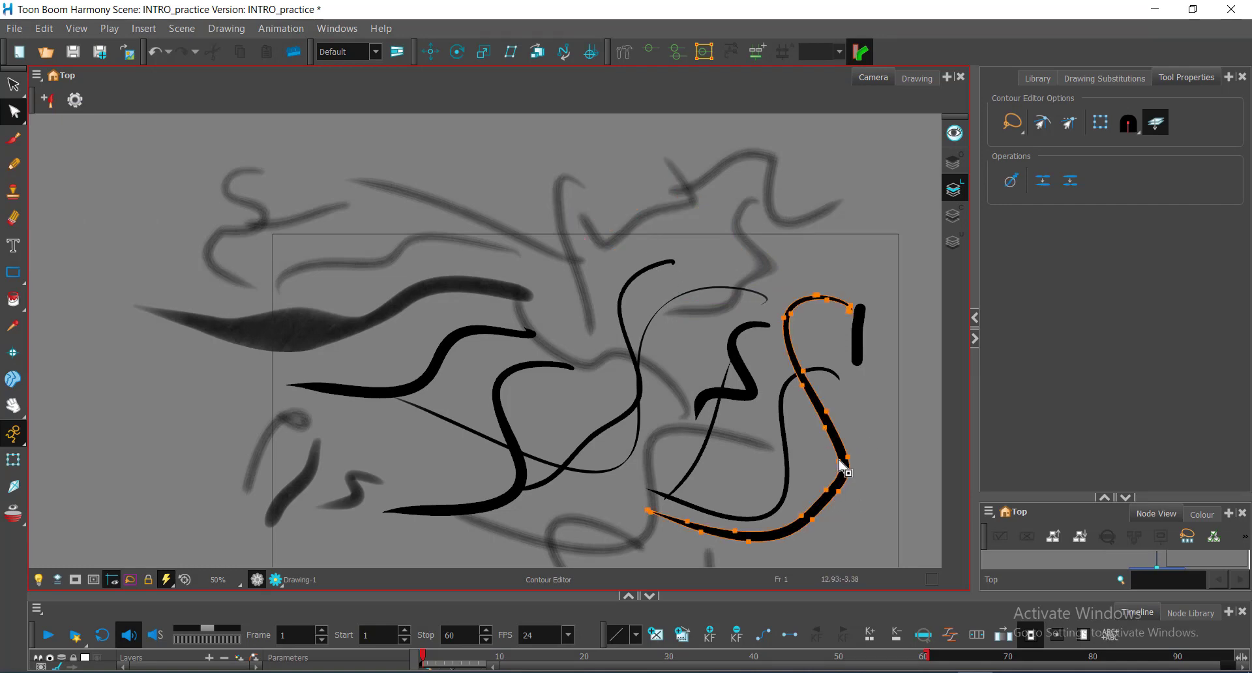
mouse_move(838, 462)
mouse_down()
mouse_move(797, 447)
mouse_move(890, 428)
mouse_up()
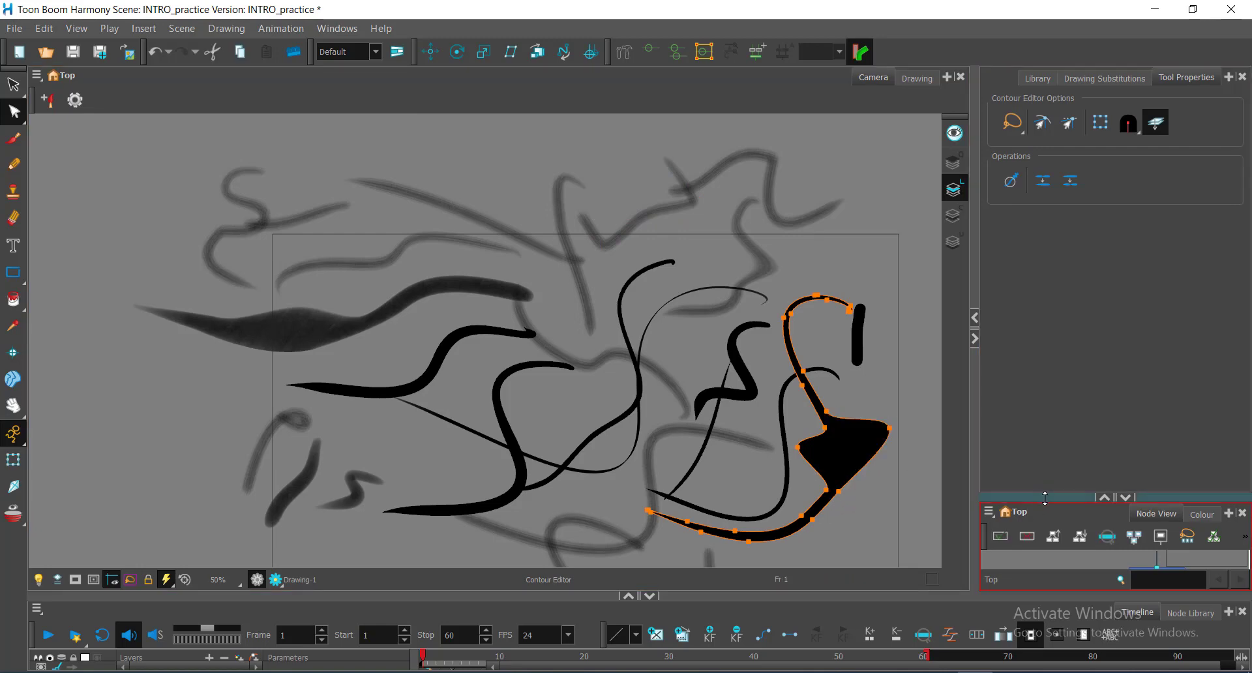
Enlarge the Node View area, display the colour list and draw an arched Red brush stroke above the frame.
drag(1045, 498, 1045, 382)
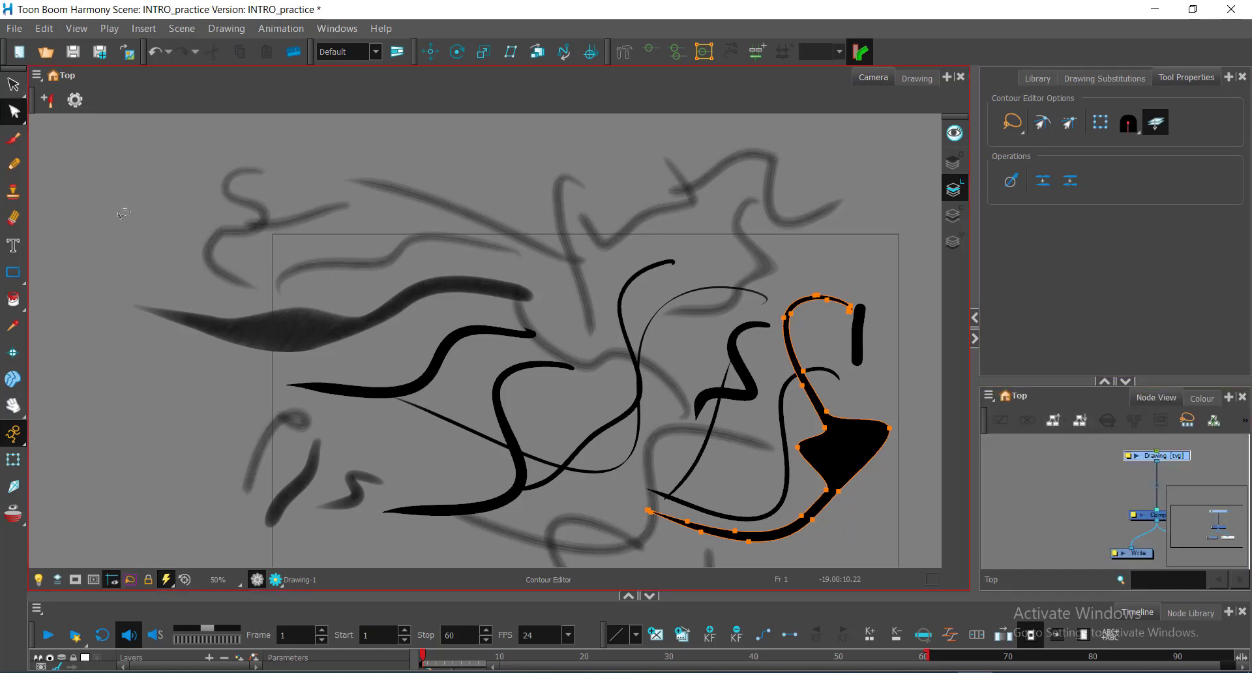
click(98, 218)
click(13, 138)
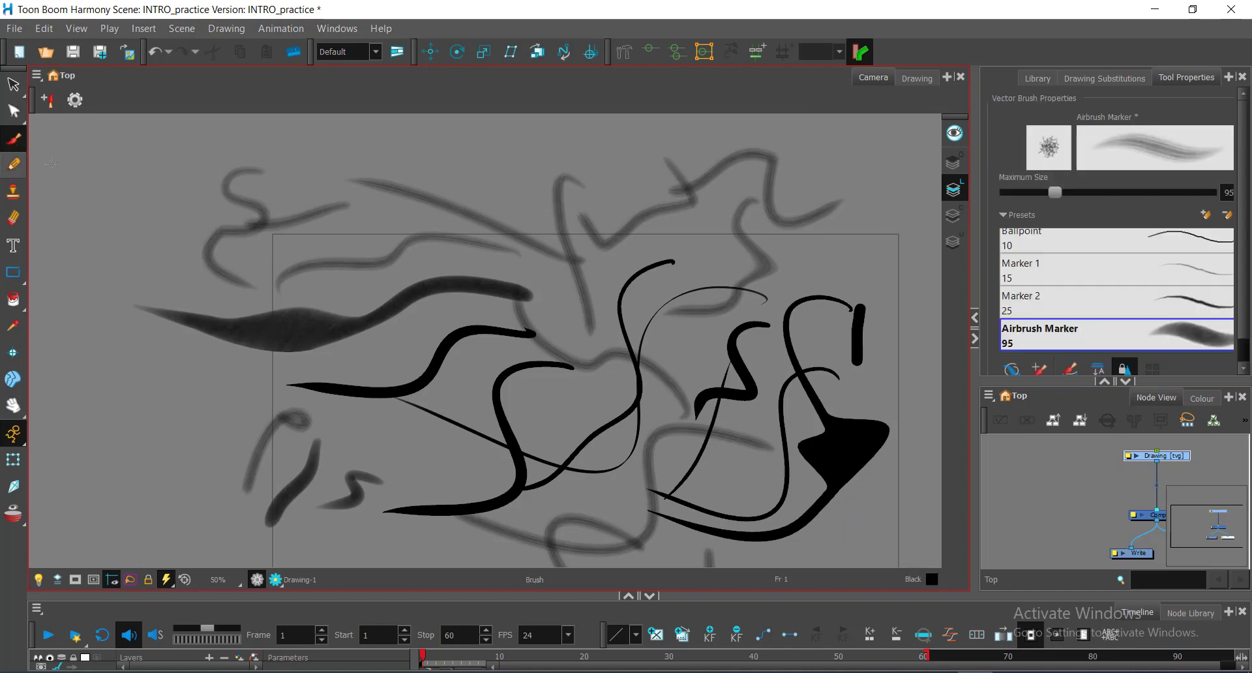
click(1203, 397)
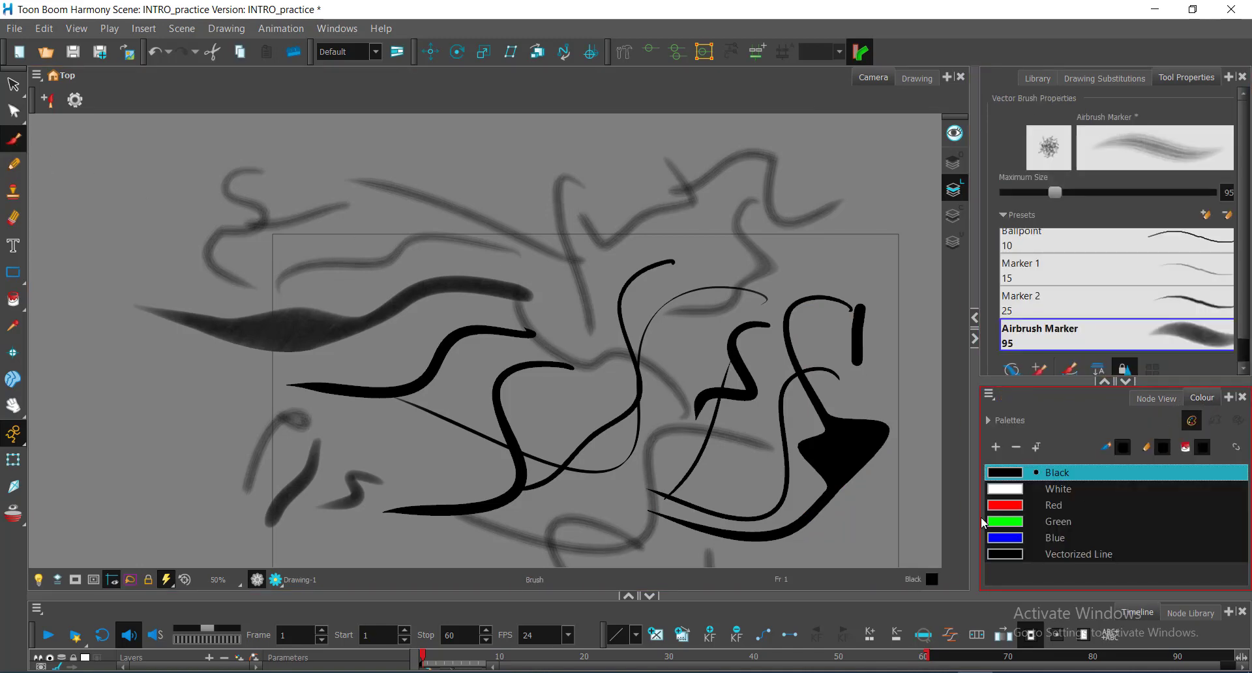
click(1000, 509)
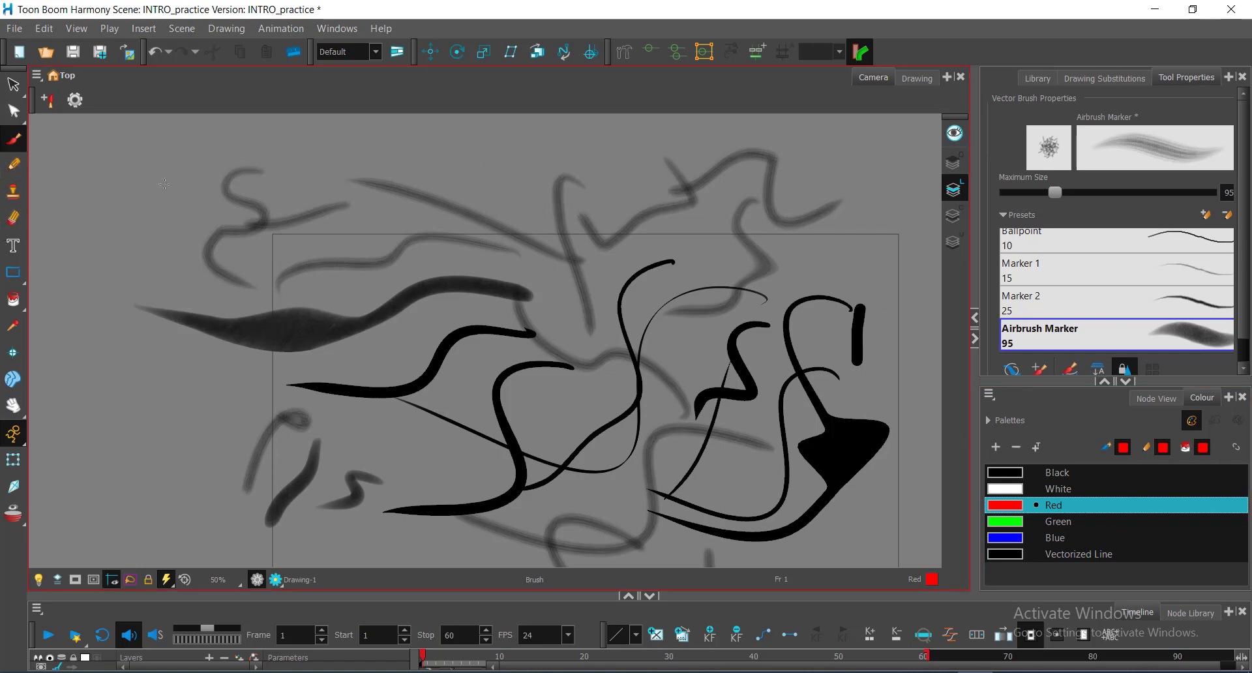
drag(319, 156, 503, 165)
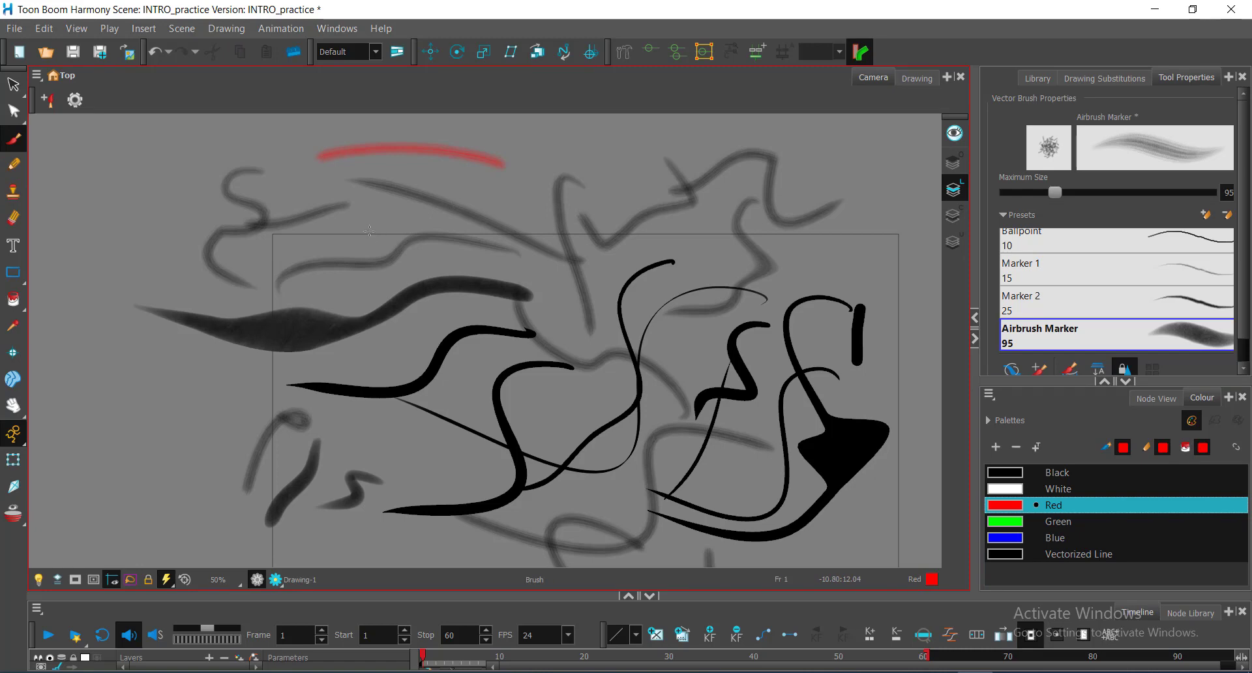
Pull a lower contour point of the red stroke downward with the Contour Editor to thicken the stroke.
click(13, 111)
click(396, 160)
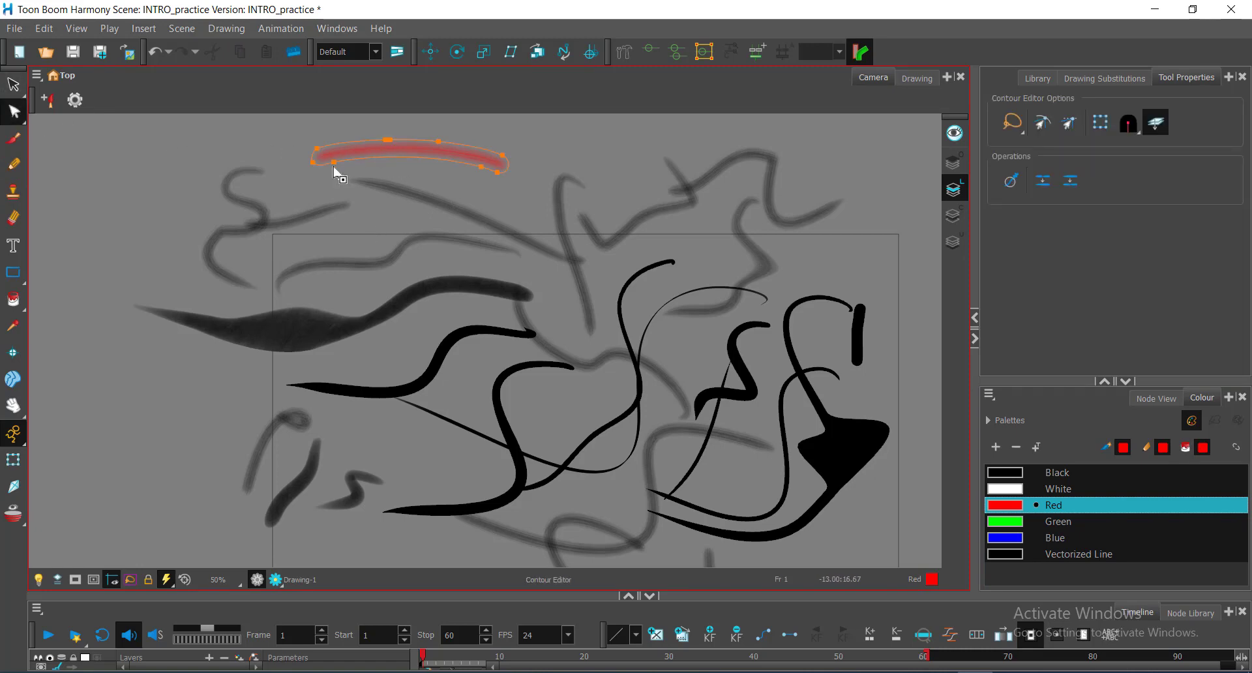
drag(334, 162, 377, 192)
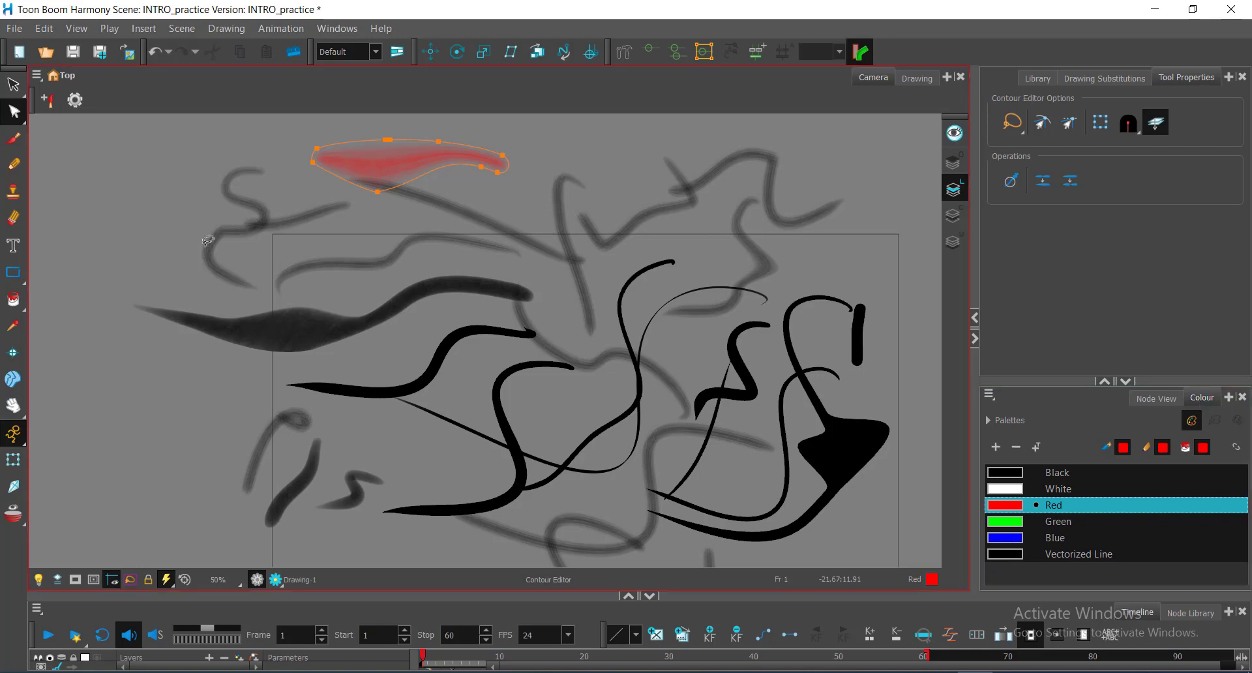
Set the Brush colour to Blue and draw freehand test strokes outside the frame's left edge and around its right edge.
click(1005, 540)
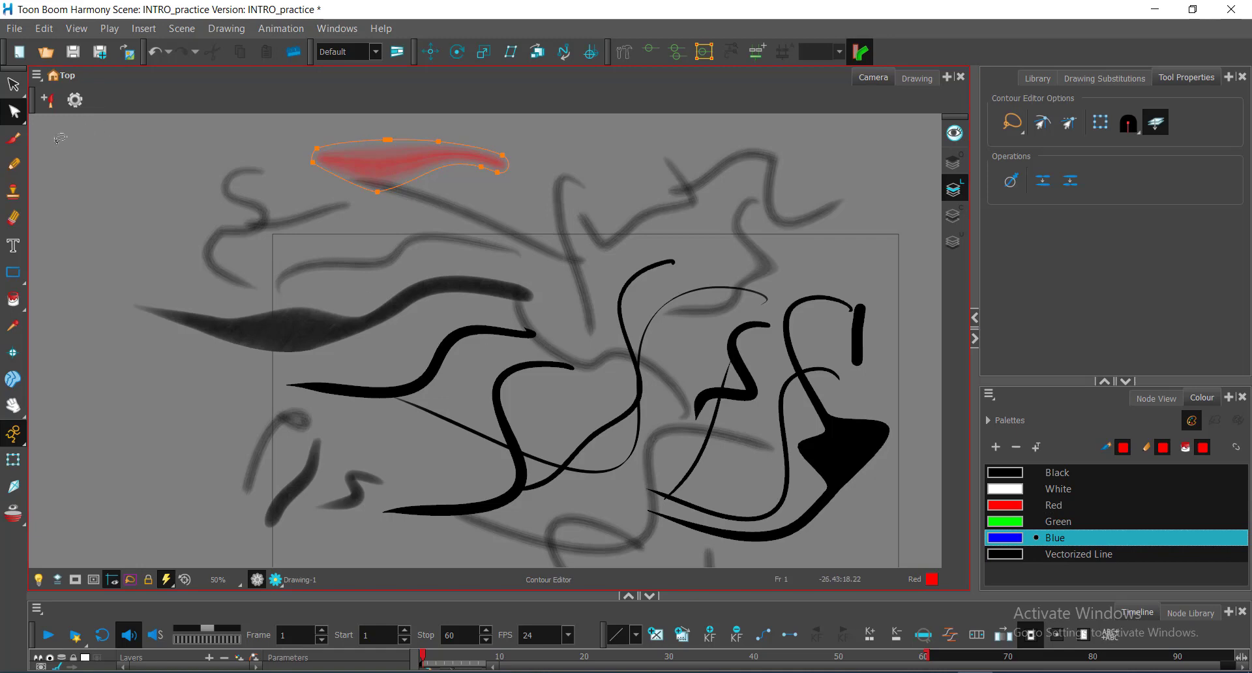
click(13, 138)
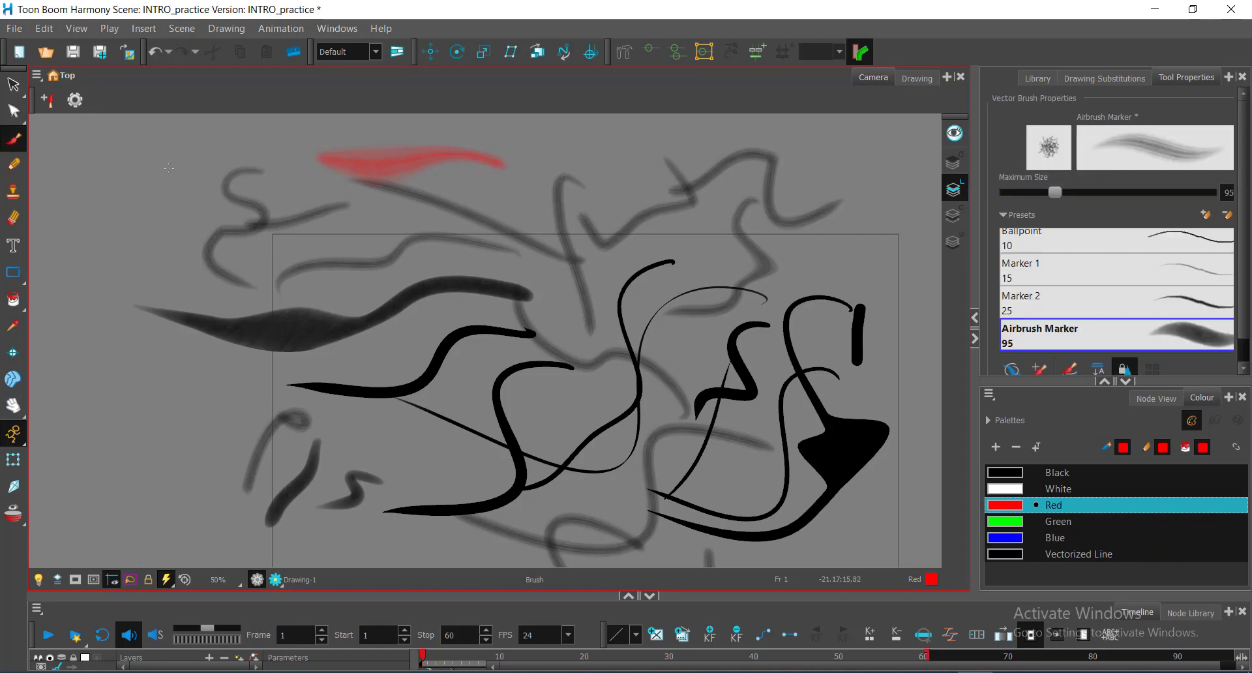
click(1001, 537)
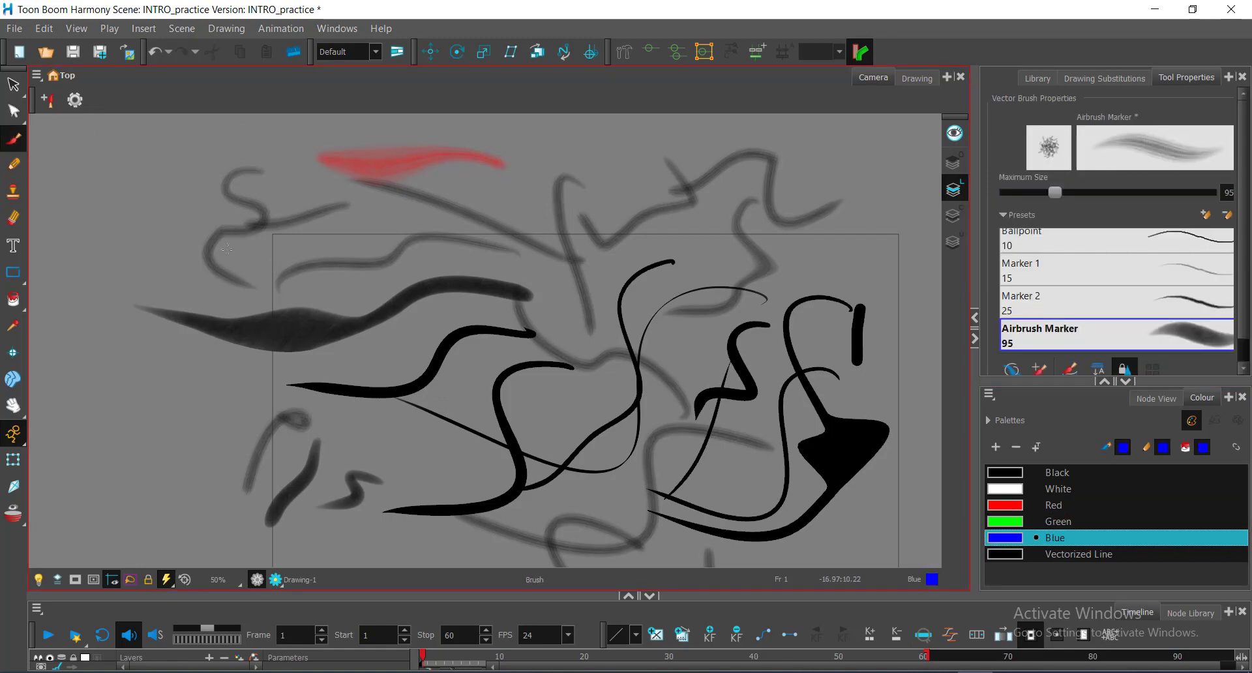
mouse_move(152, 189)
mouse_down()
mouse_move(149, 247)
mouse_move(102, 291)
mouse_up()
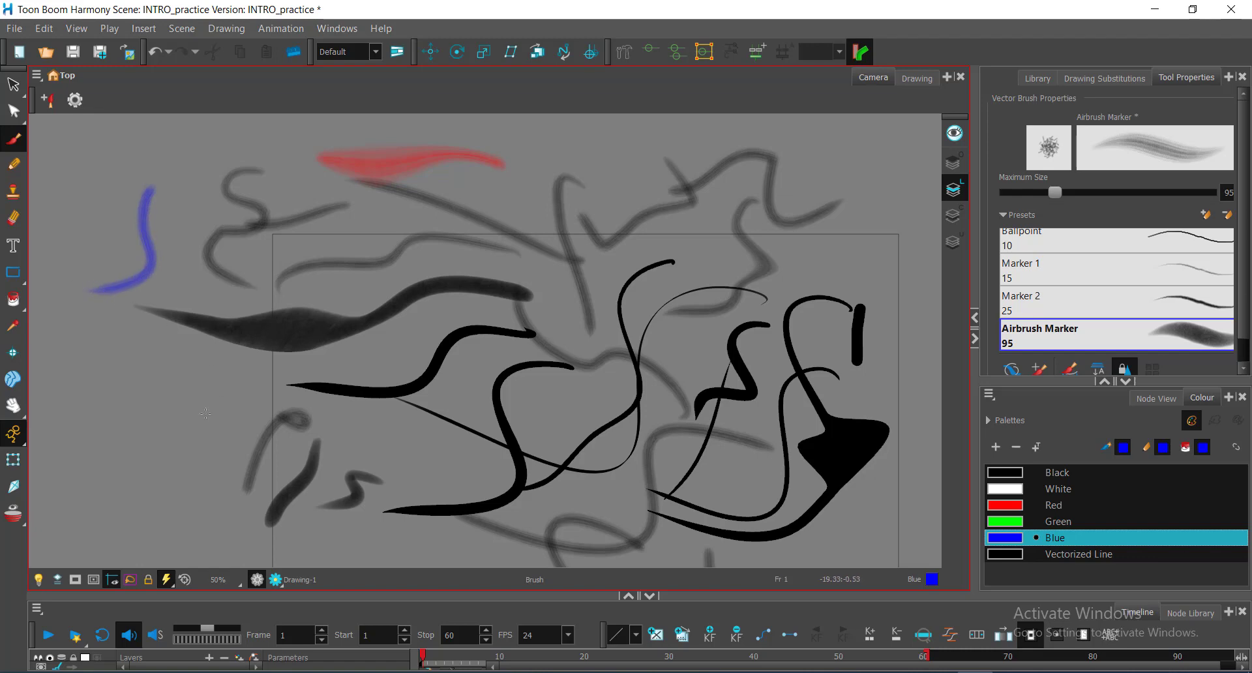
drag(184, 411, 211, 370)
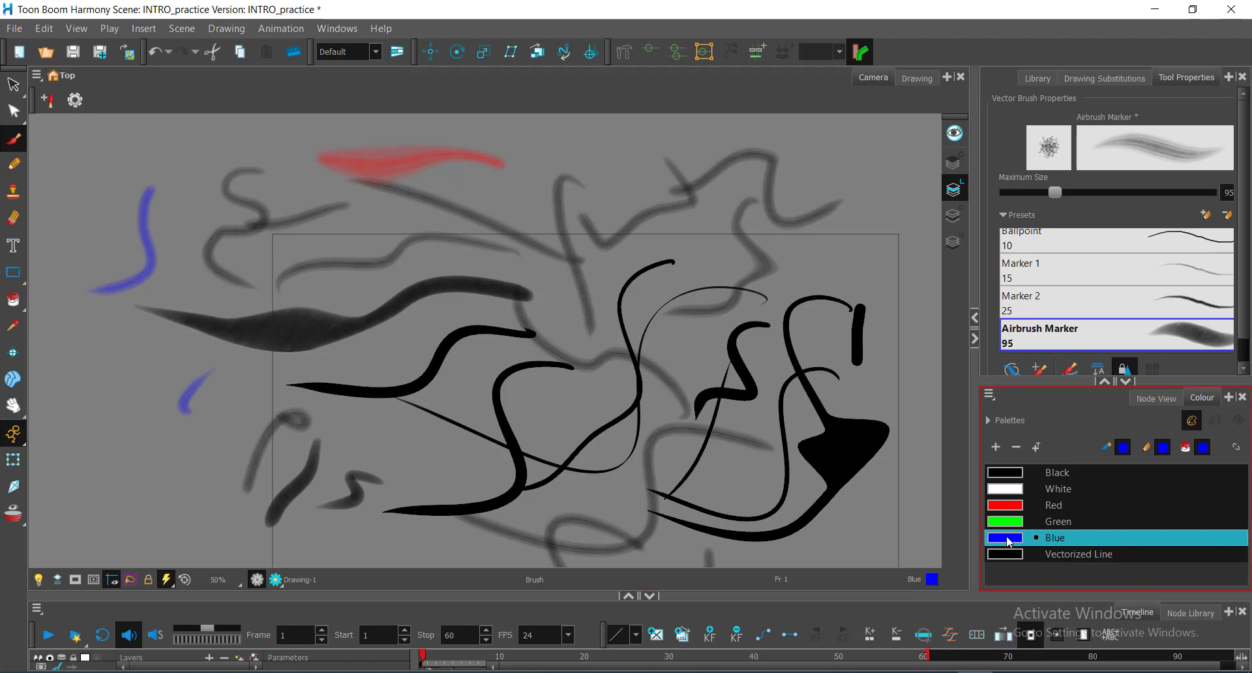
drag(891, 188, 911, 352)
click(884, 242)
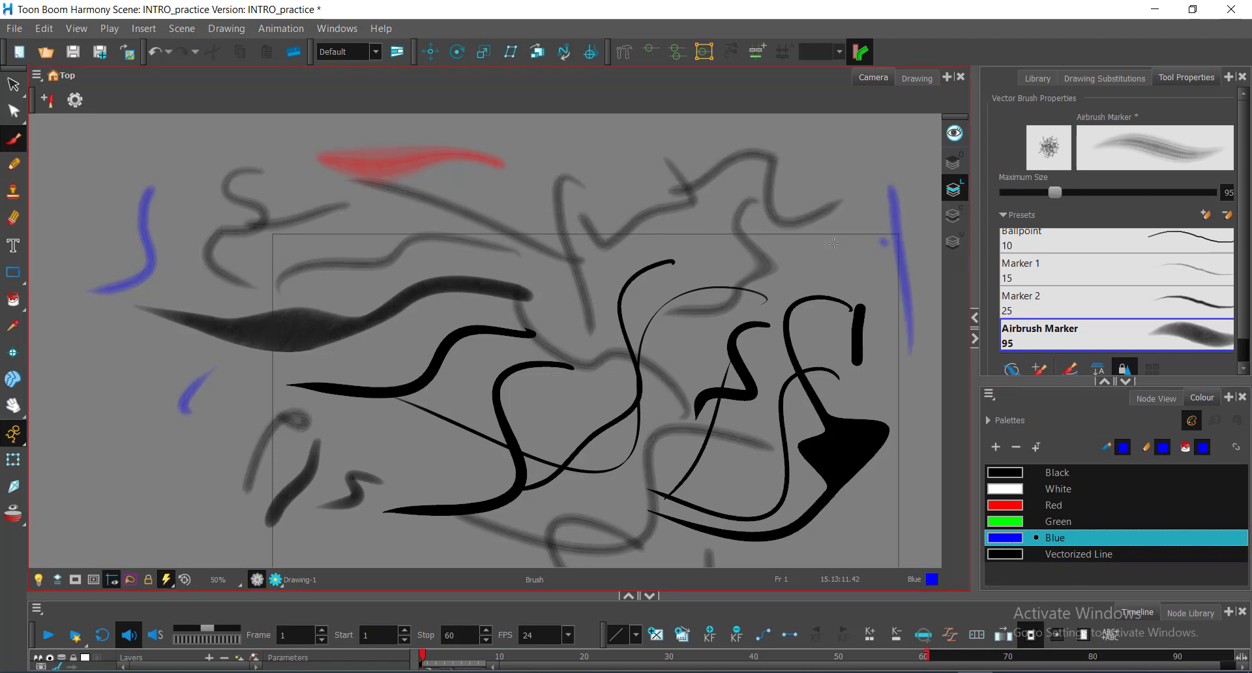
drag(884, 237, 800, 288)
drag(884, 385, 801, 440)
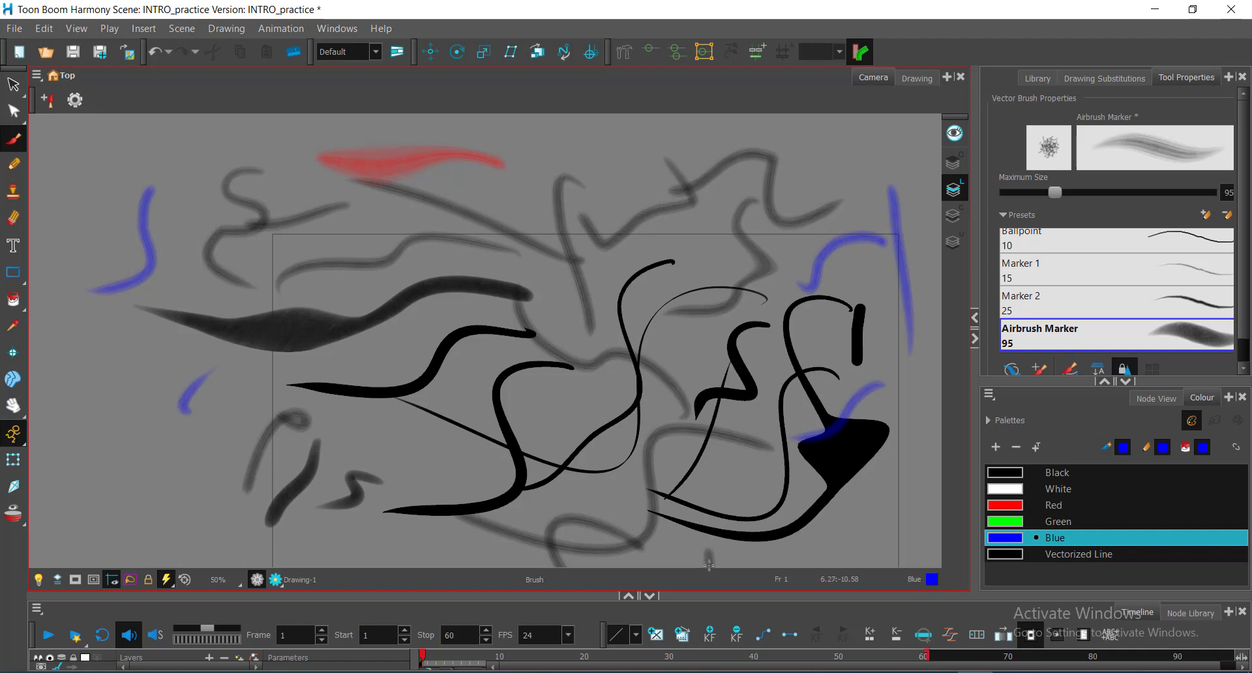
Pull the red stroke's upper contour down with the Contour Editor to pinch it, and reactivate the Brush with the Red colour.
key(alt+q)
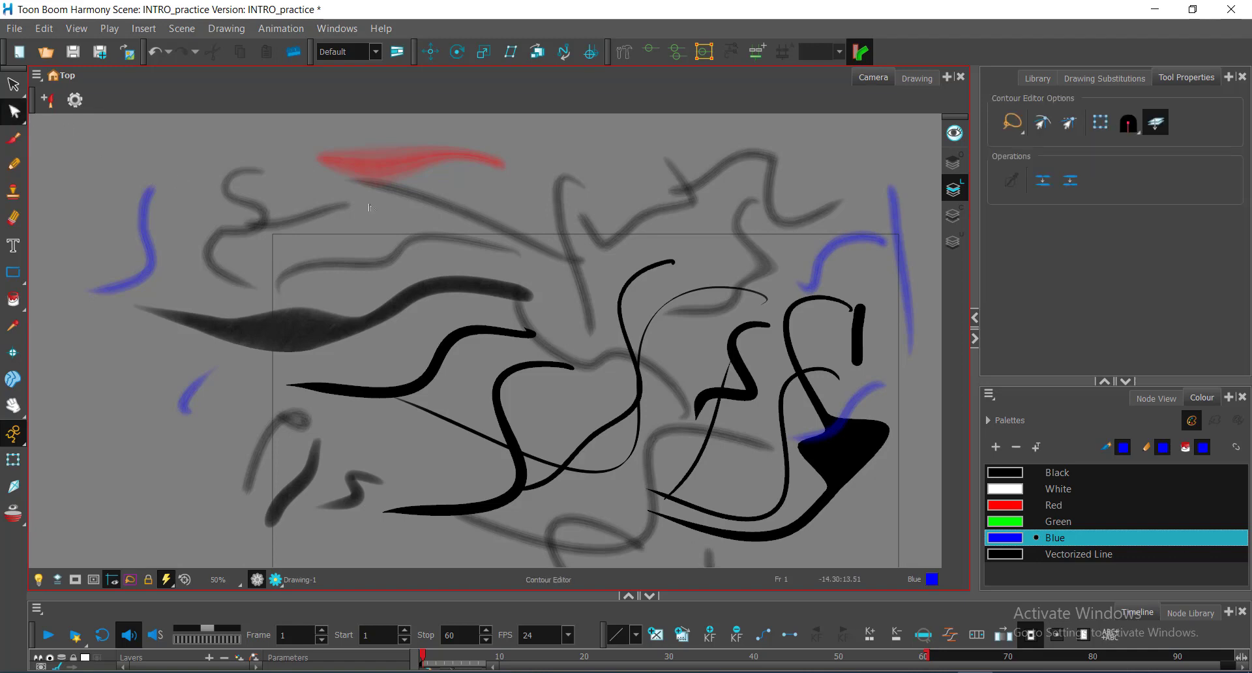
click(412, 144)
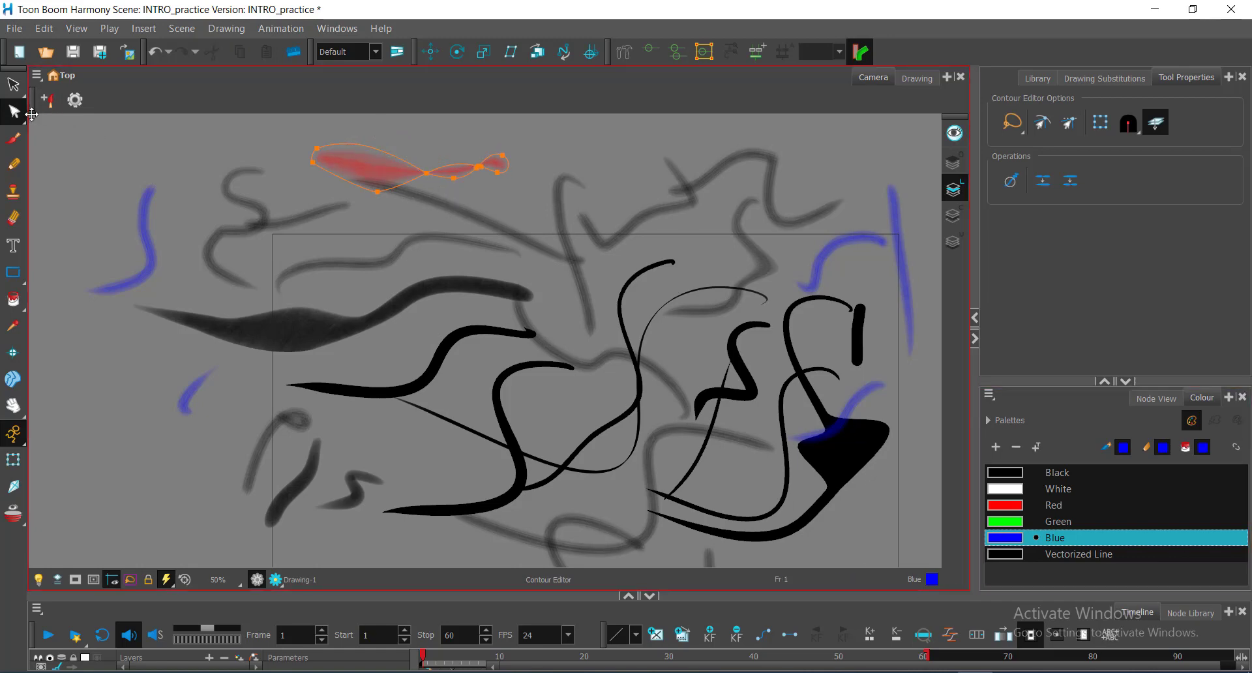
click(13, 138)
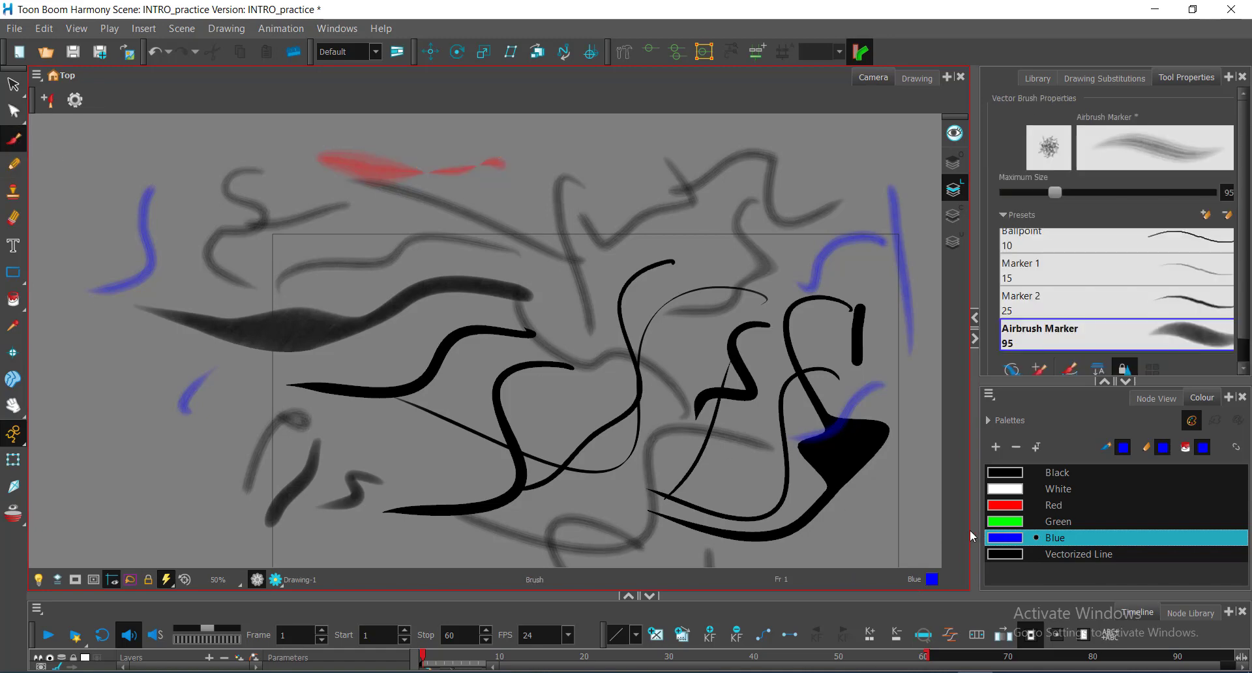
click(1037, 505)
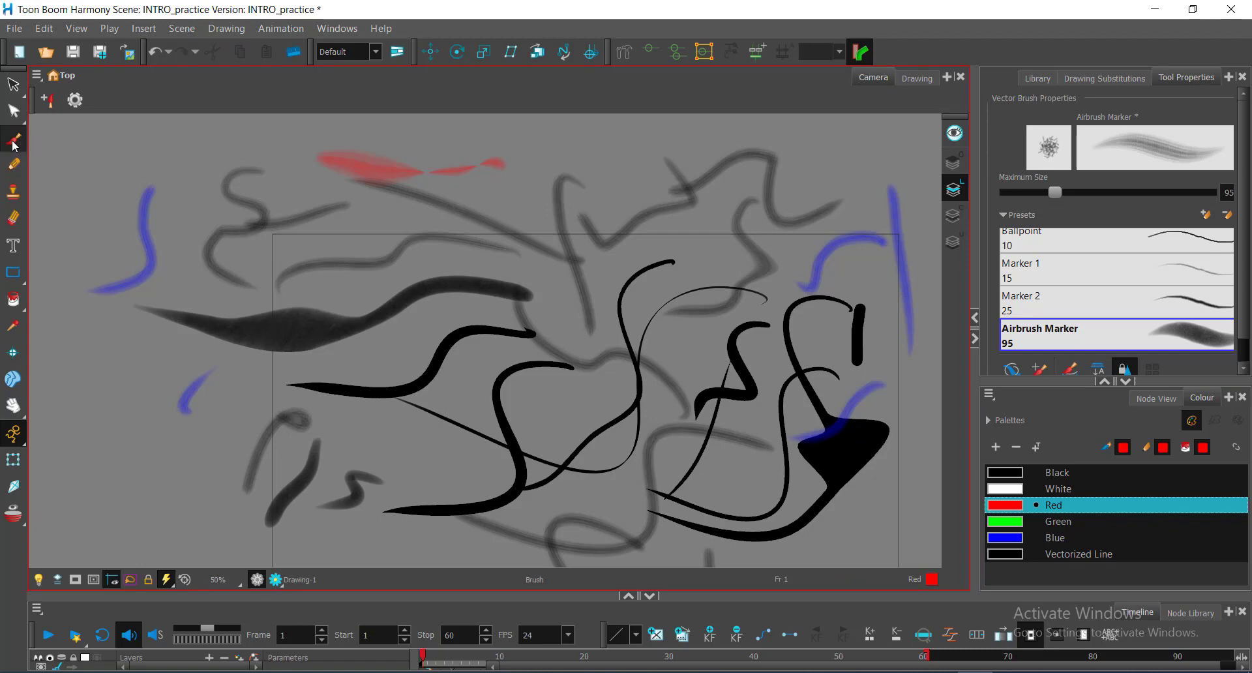
Set the current colour to Blue, and try deleting all the strokes with the Select tool, undoing the deletion and clearing the selection.
click(998, 537)
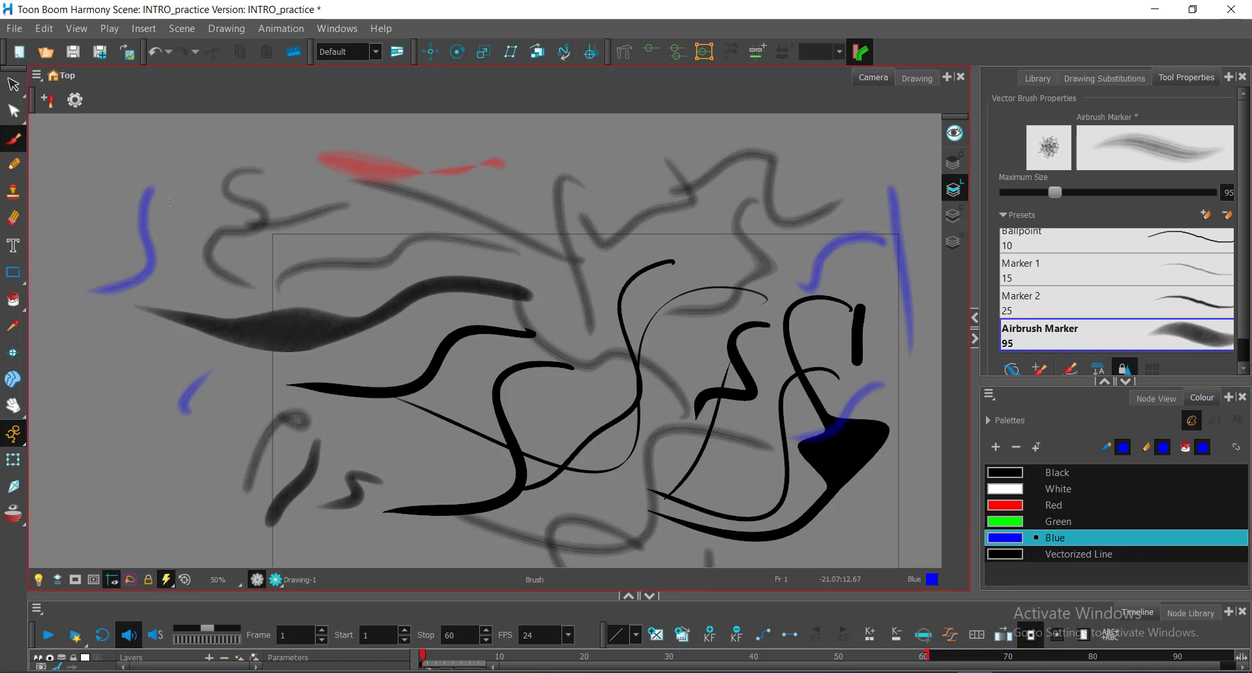
click(13, 84)
mouse_move(196, 137)
mouse_down()
mouse_move(822, 221)
mouse_move(535, 502)
mouse_move(108, 301)
mouse_up()
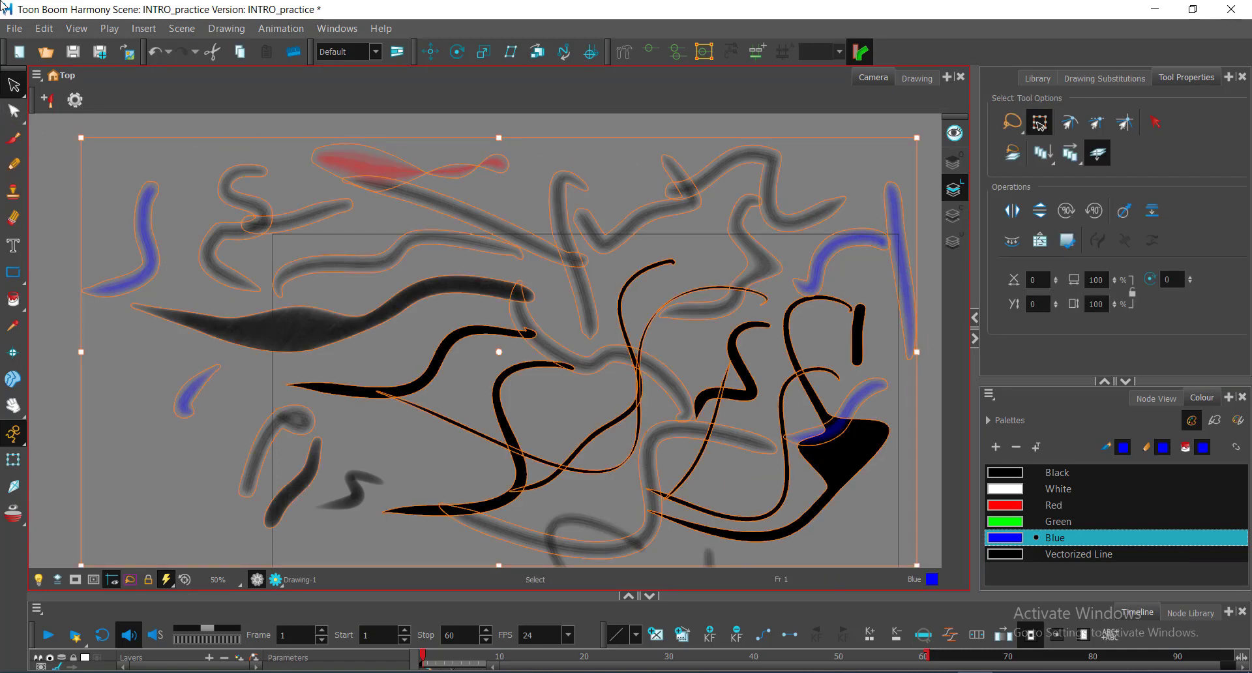
key(ctrl+a)
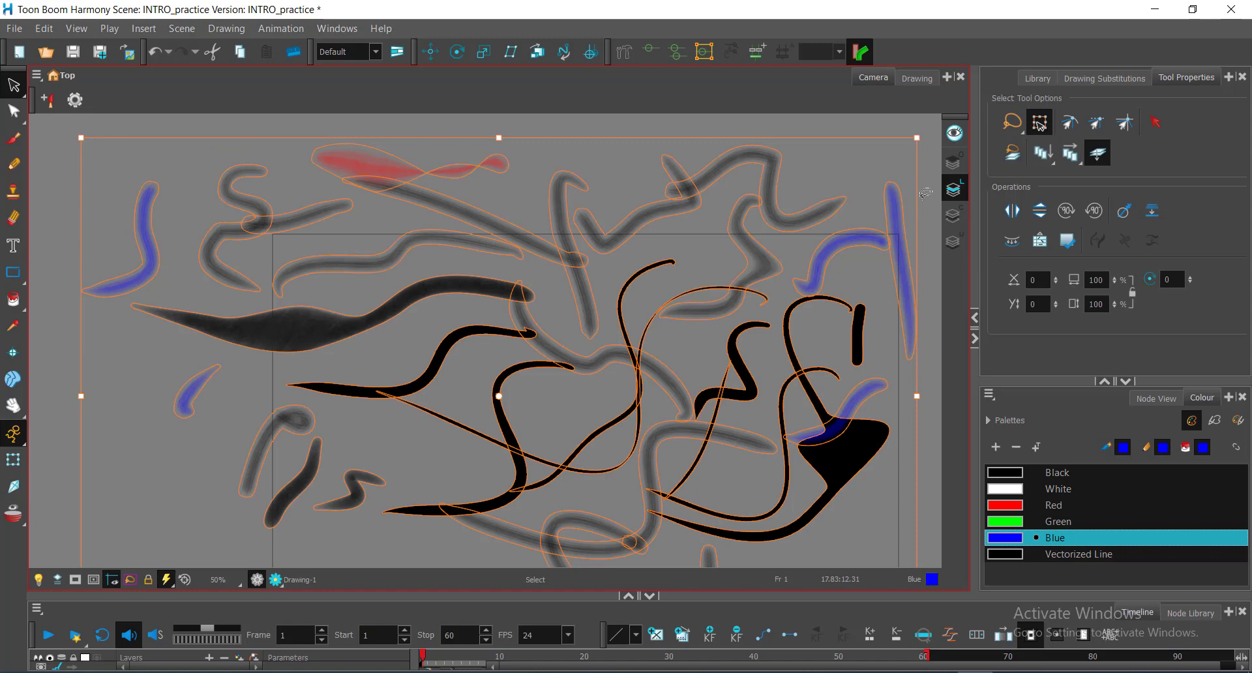
key(Delete)
key(ctrl+z)
click(60, 265)
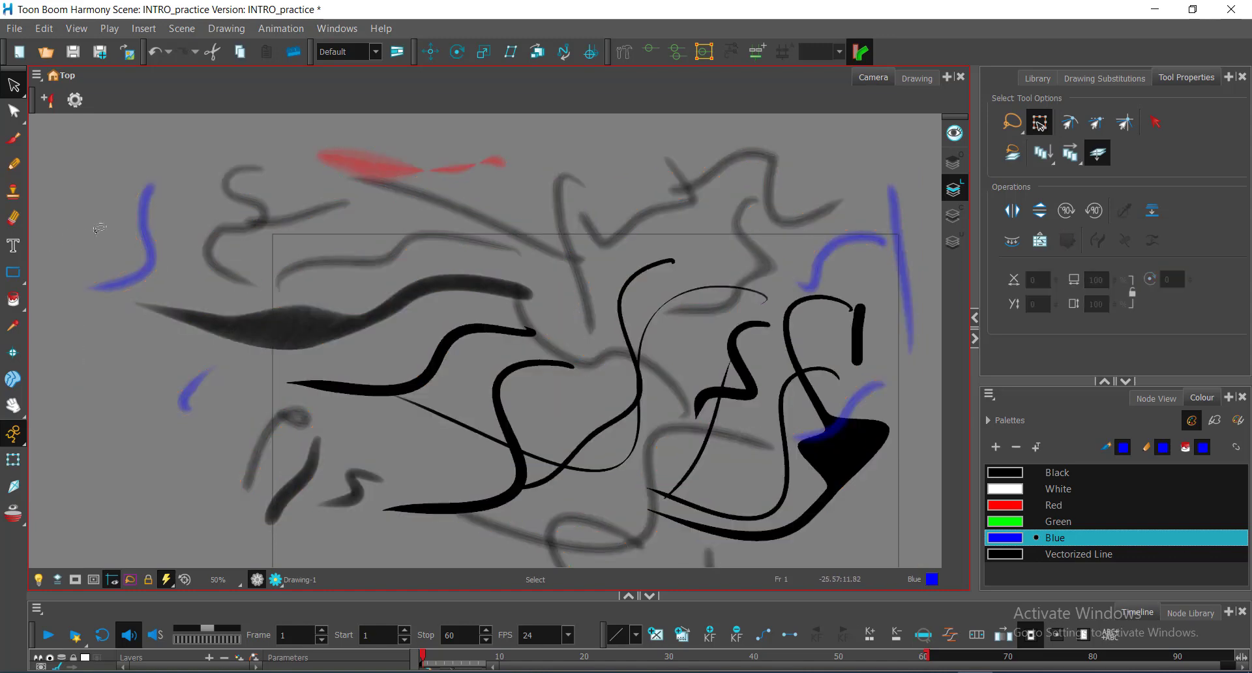
Select the thick black stroke and the far-left blue stroke in turn, and compare the blue one's bounding box with its Contour Editor points.
click(107, 280)
click(211, 328)
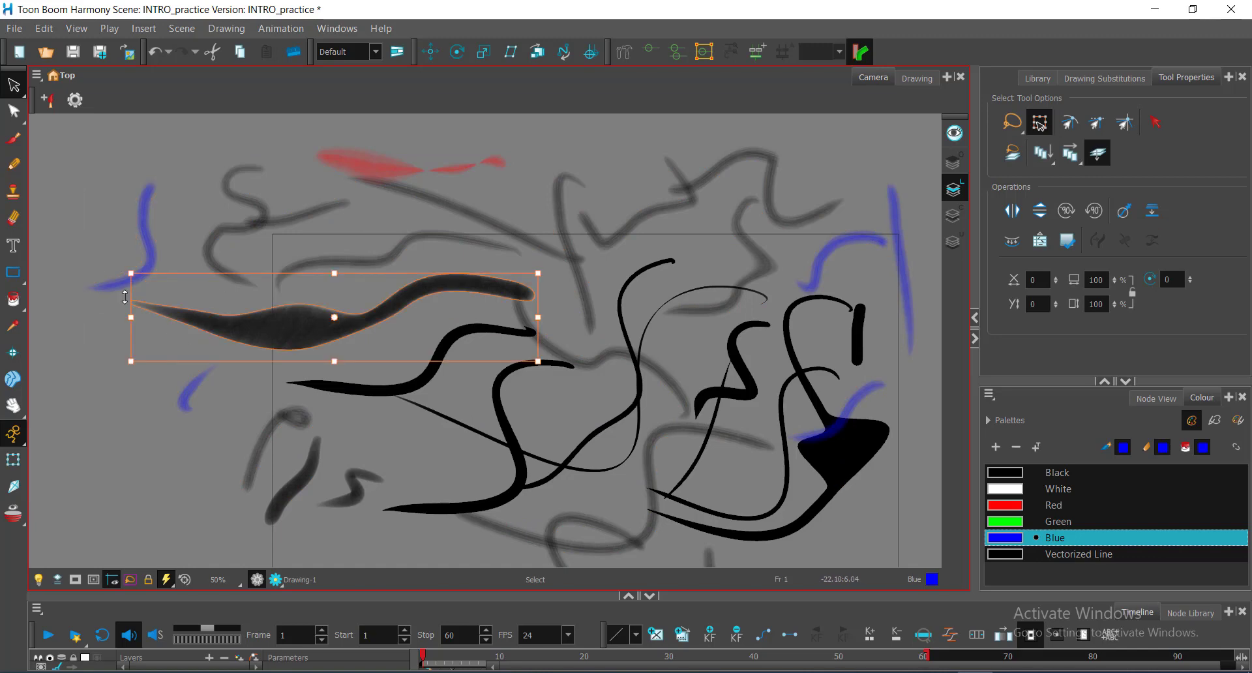
click(111, 237)
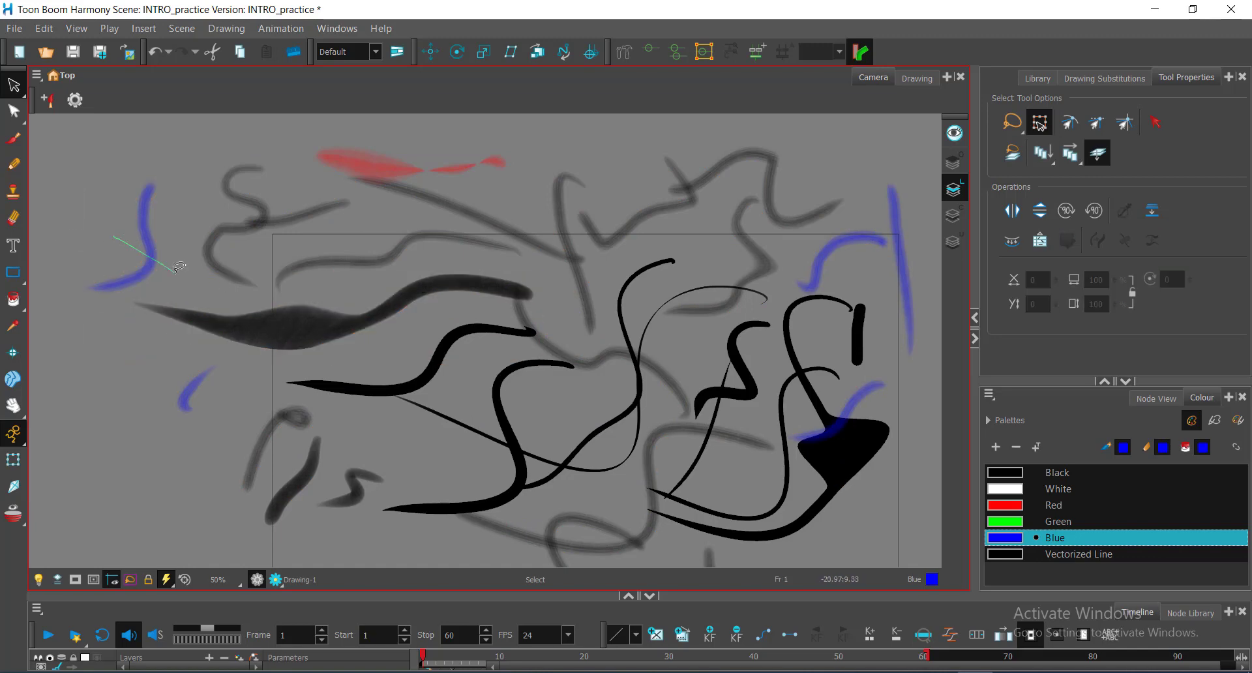
click(135, 279)
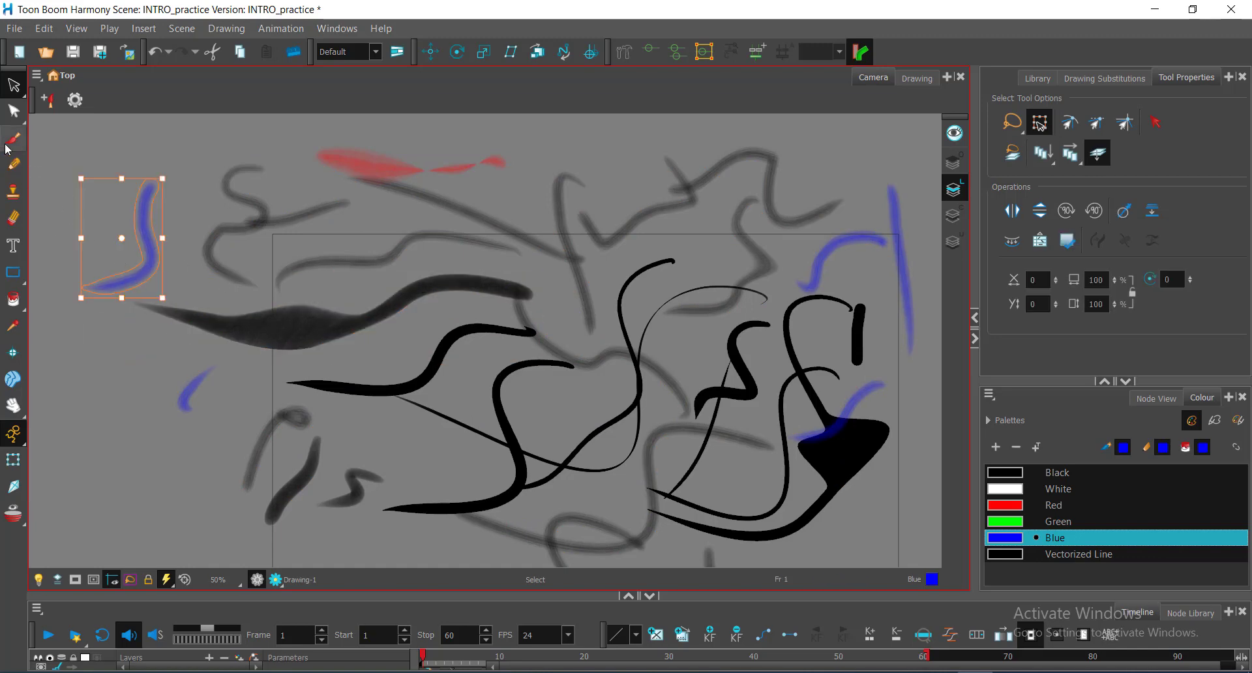
click(14, 112)
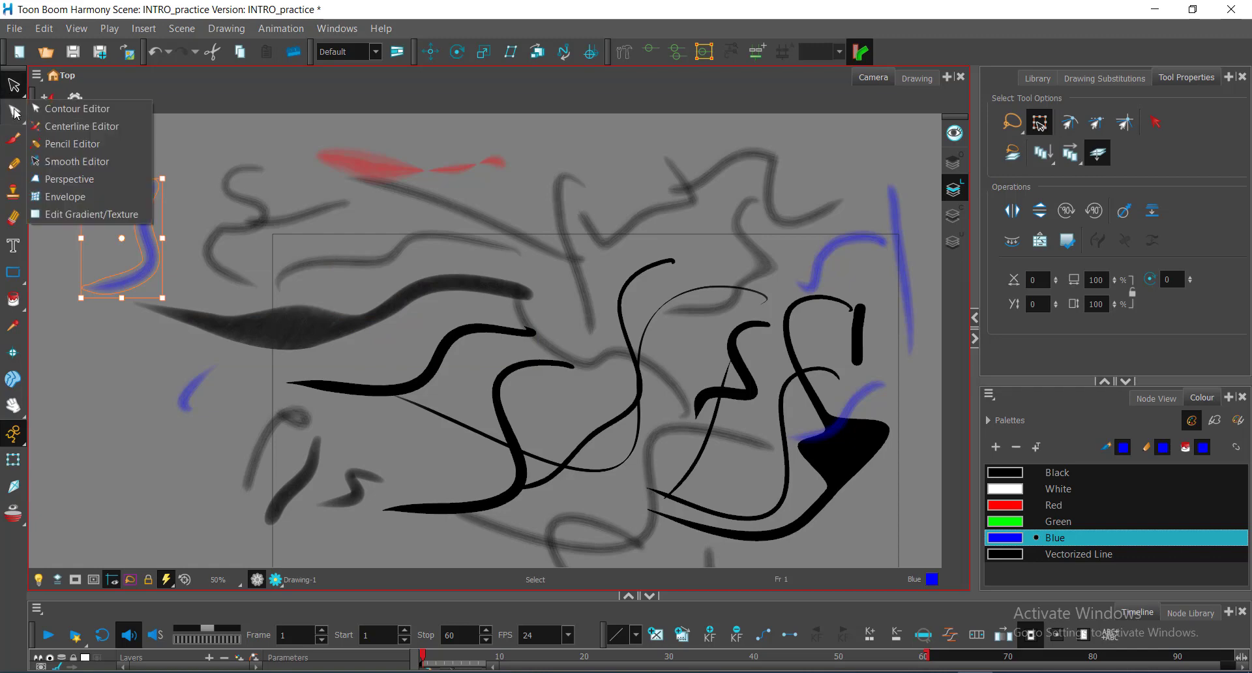
click(46, 111)
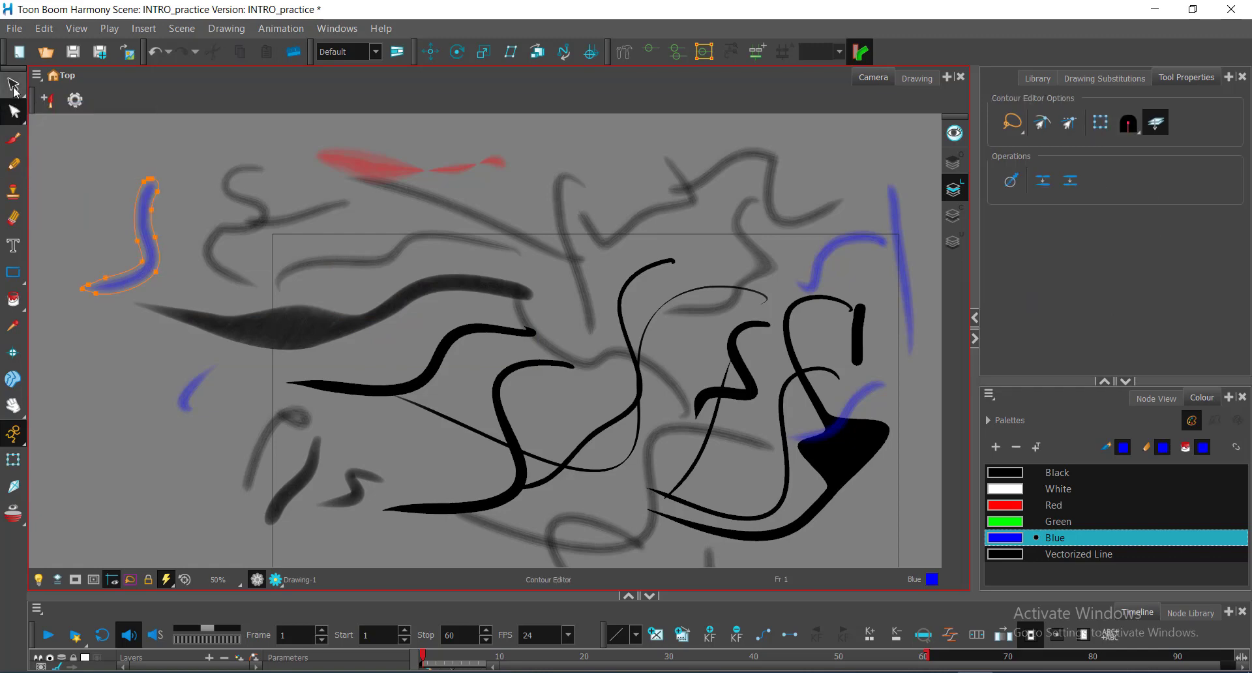
click(13, 86)
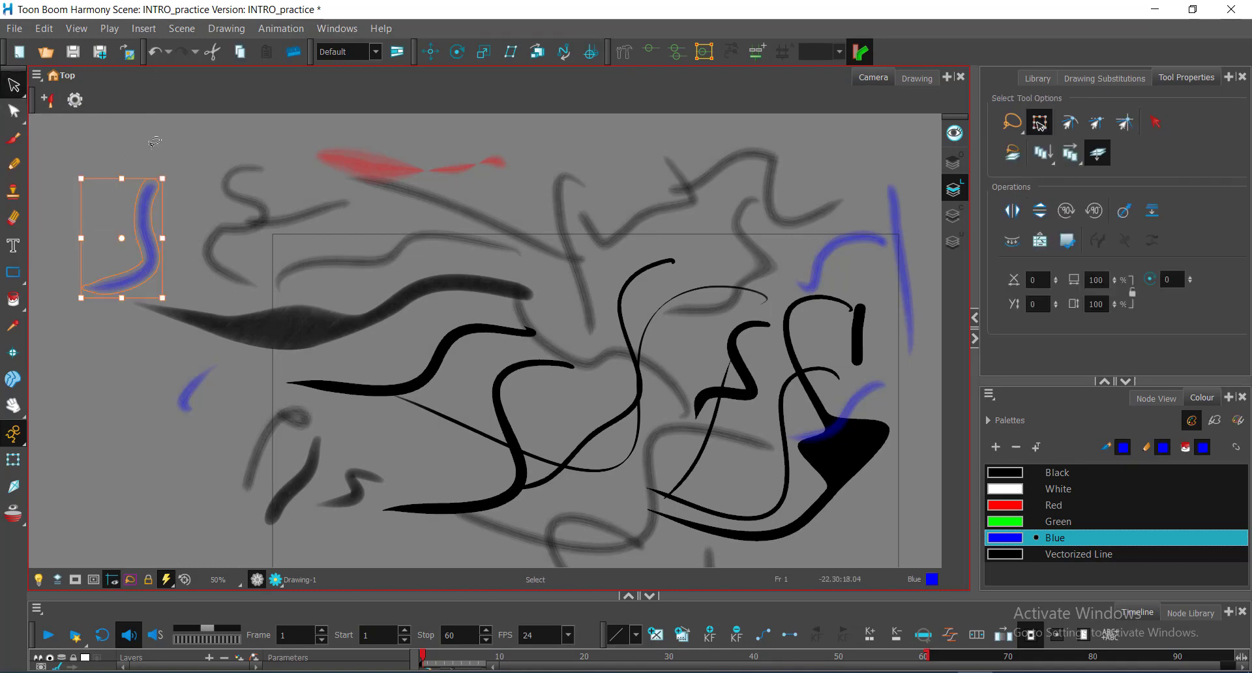
Use the Select tool to pick the curly grey stroke, the red stroke's thick part and the far-left blue stroke one after another.
click(215, 174)
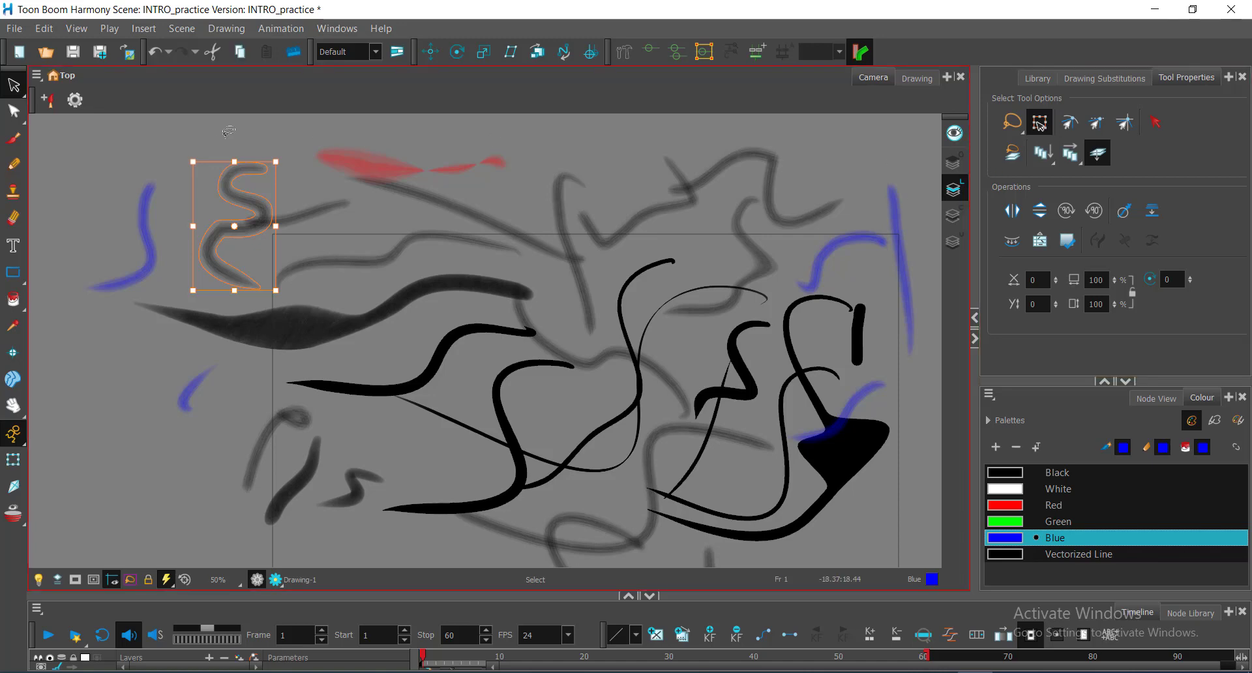
click(335, 157)
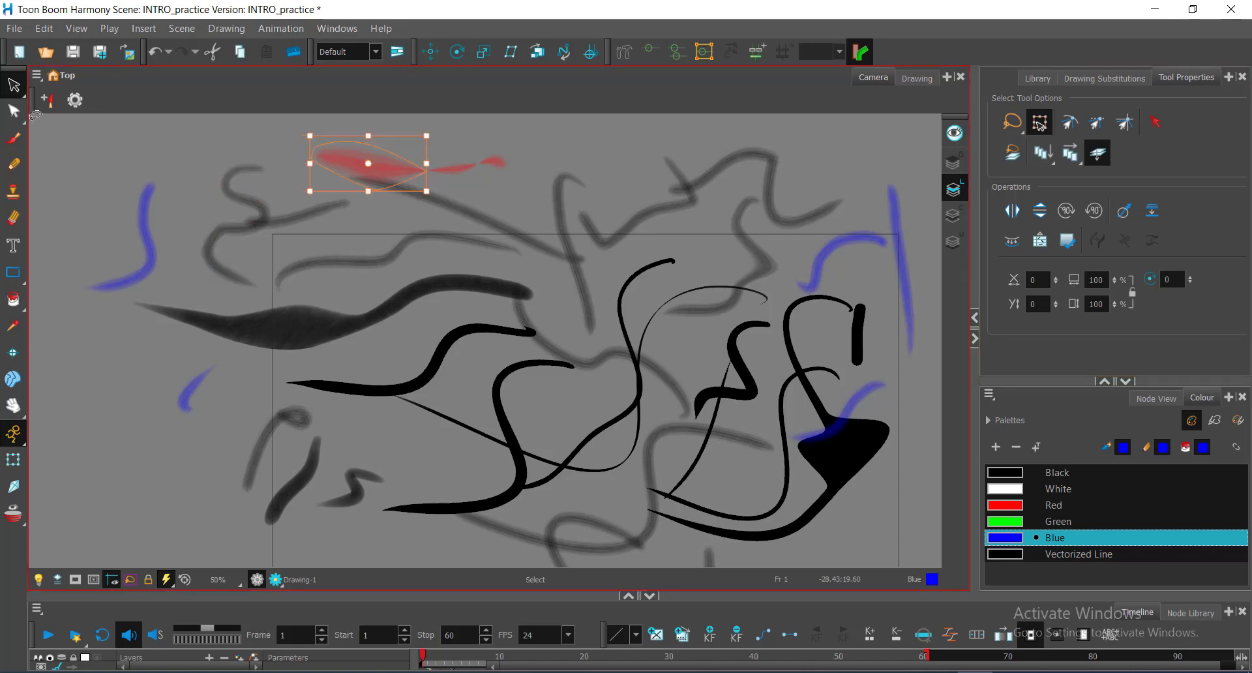
click(11, 83)
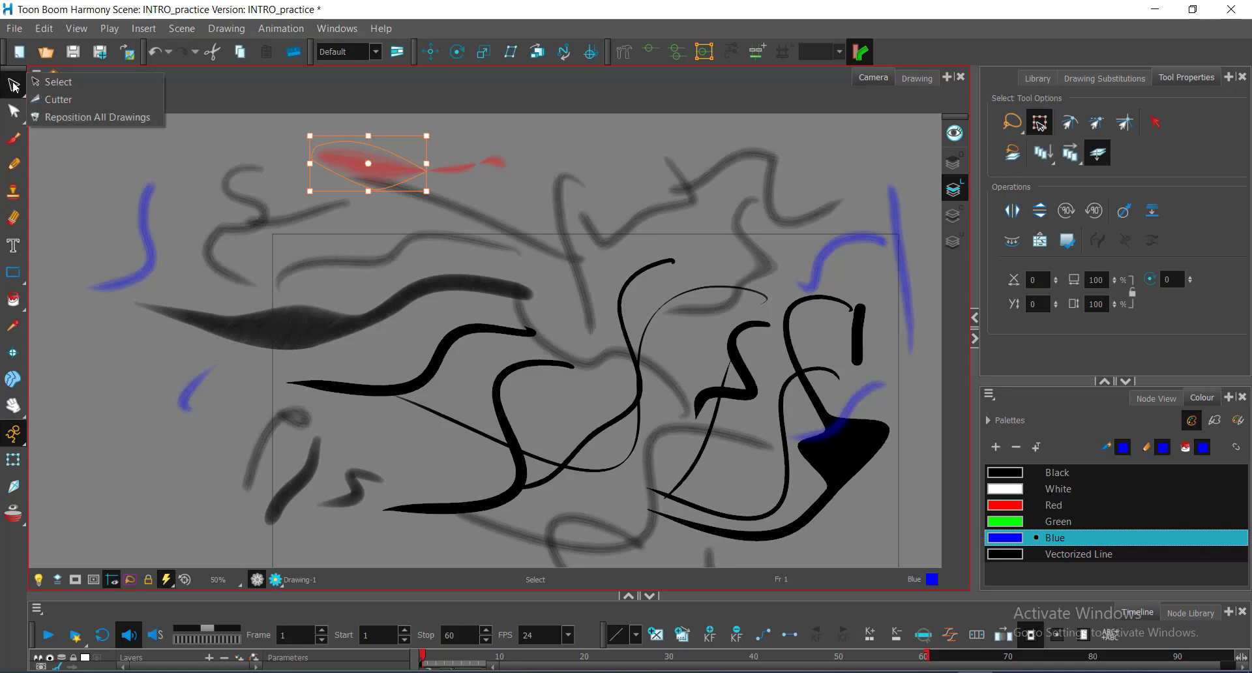
click(49, 86)
click(262, 184)
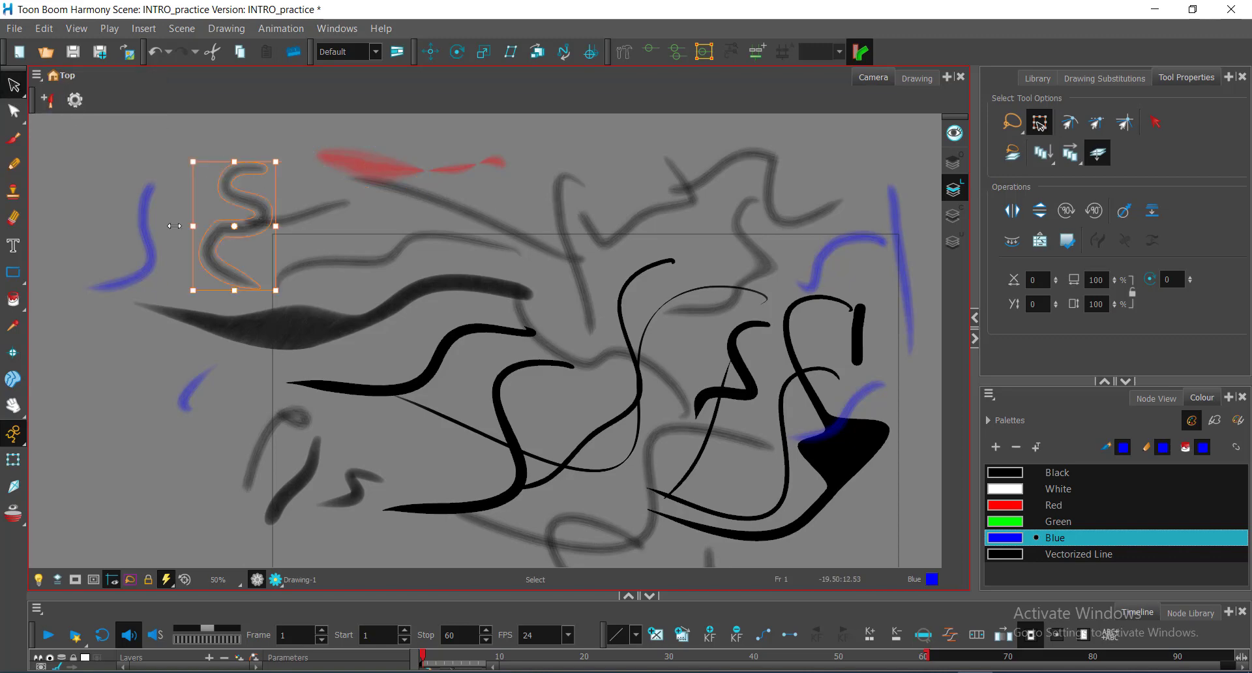
click(156, 218)
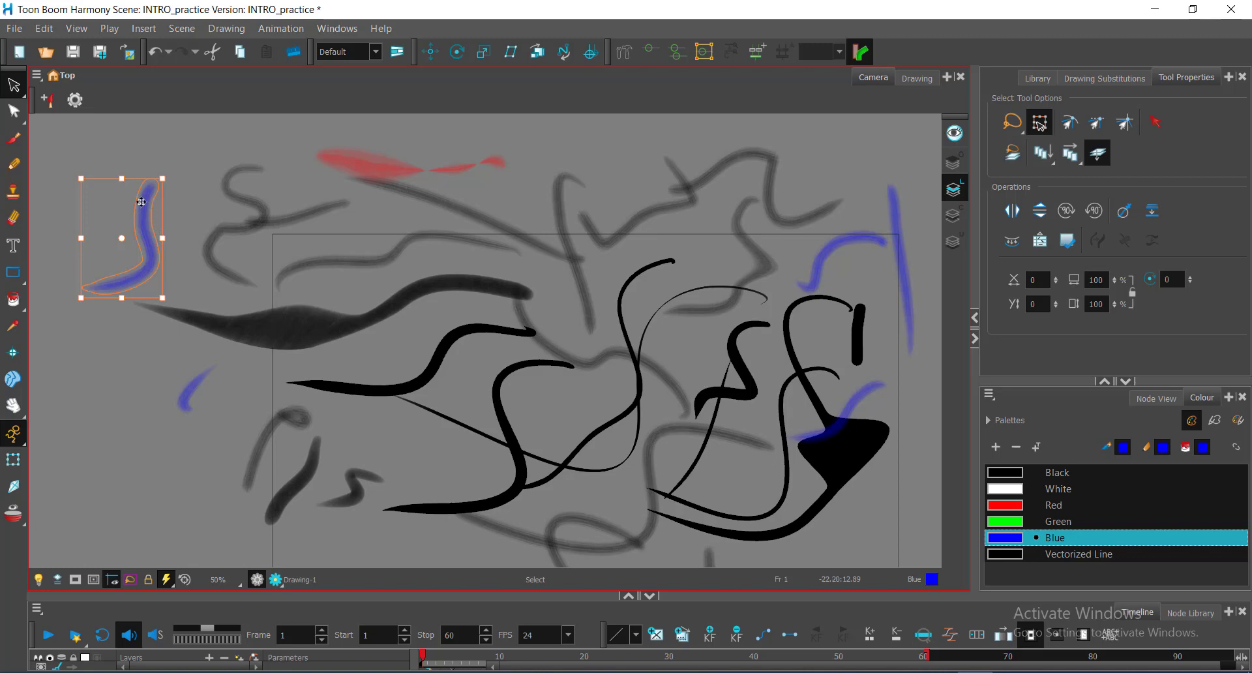
Pull the far-left blue stroke's middle contour points outward with the Contour Editor to give it a thicker S-shaped bend.
click(14, 114)
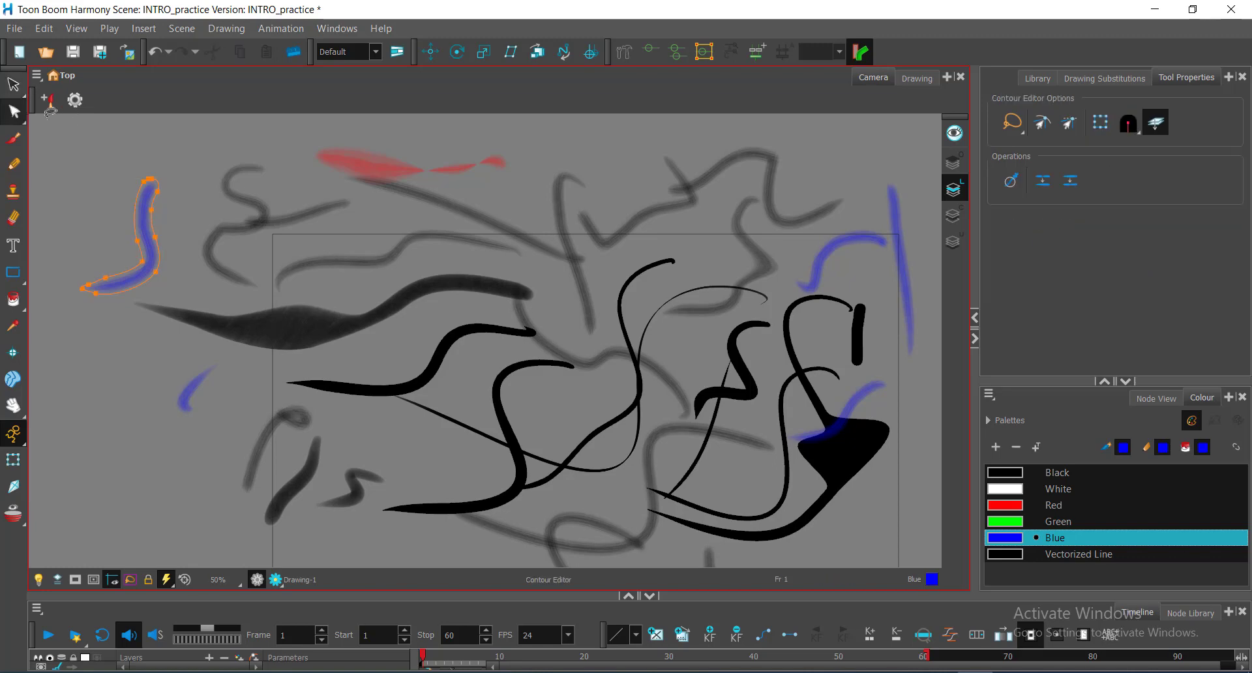
click(222, 188)
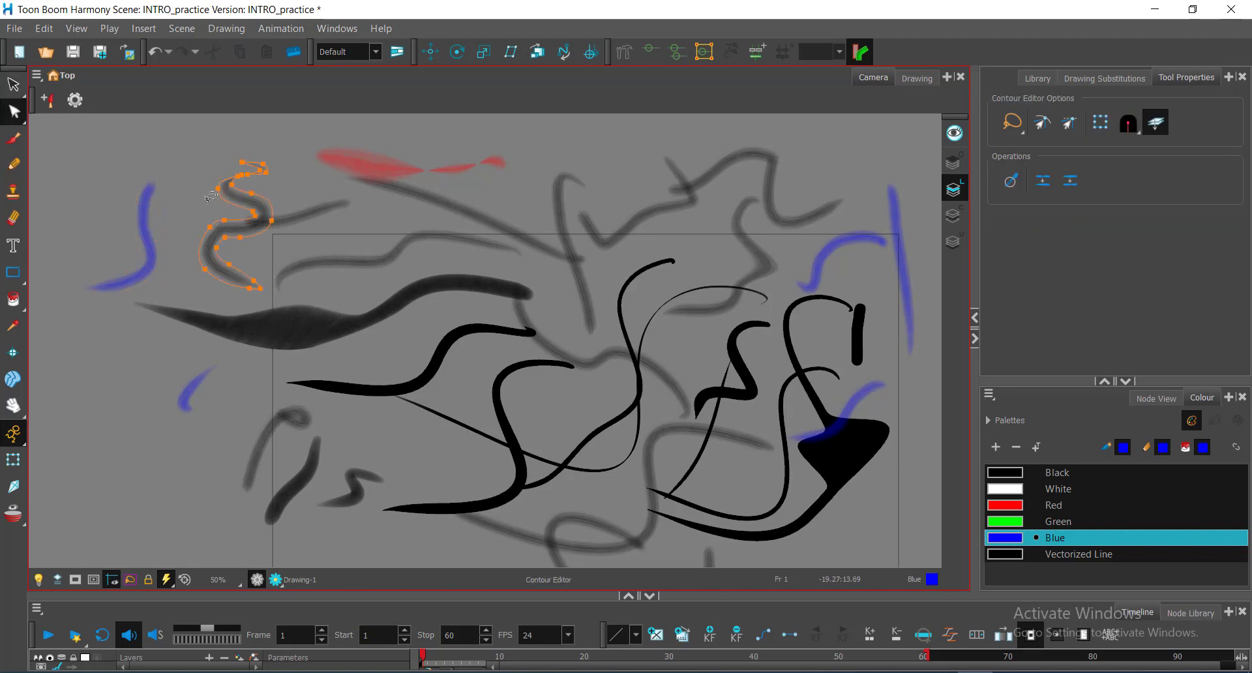
key(ctrl+z)
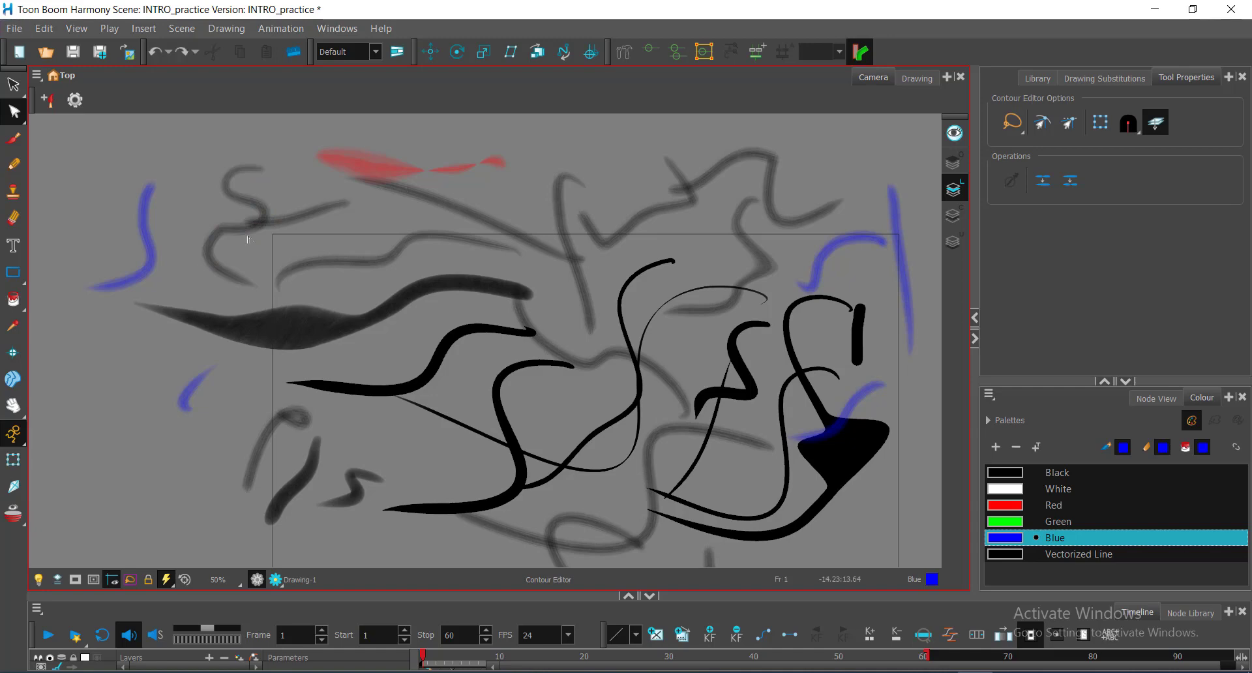
click(160, 218)
mouse_move(168, 237)
mouse_down()
mouse_move(180, 240)
mouse_move(168, 287)
mouse_move(147, 261)
mouse_move(158, 260)
mouse_move(119, 232)
mouse_up()
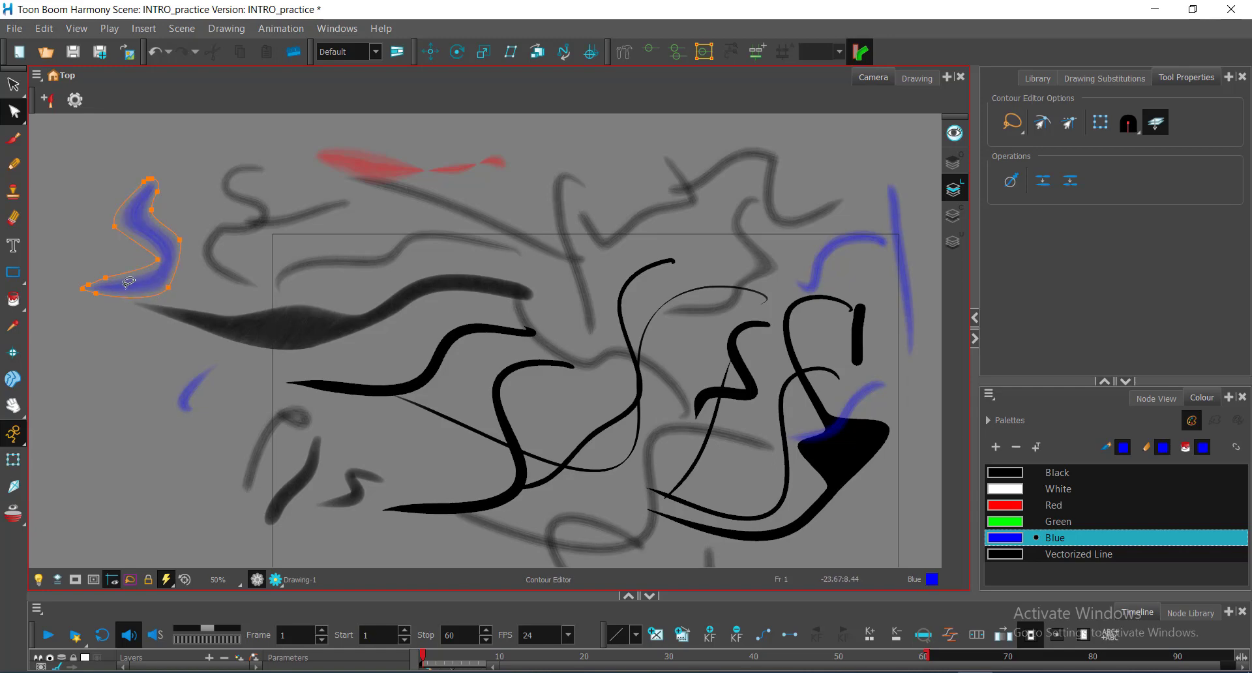
Shrink and rotate the reshaped blue stroke with the Select tool, place it beside the curly grey stroke, and deselect it.
click(13, 84)
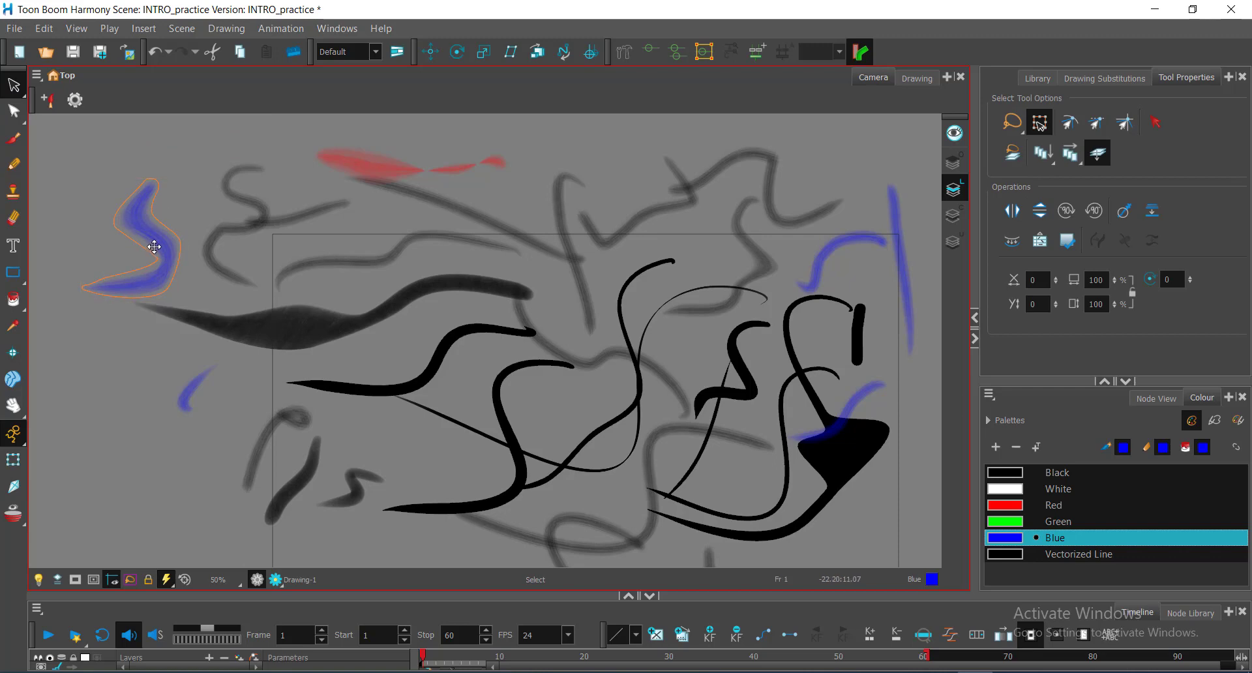
mouse_move(154, 246)
mouse_down()
mouse_move(118, 190)
mouse_move(103, 197)
mouse_up()
mouse_move(142, 125)
mouse_down()
mouse_move(146, 225)
mouse_move(139, 233)
mouse_move(100, 199)
mouse_move(174, 189)
mouse_up()
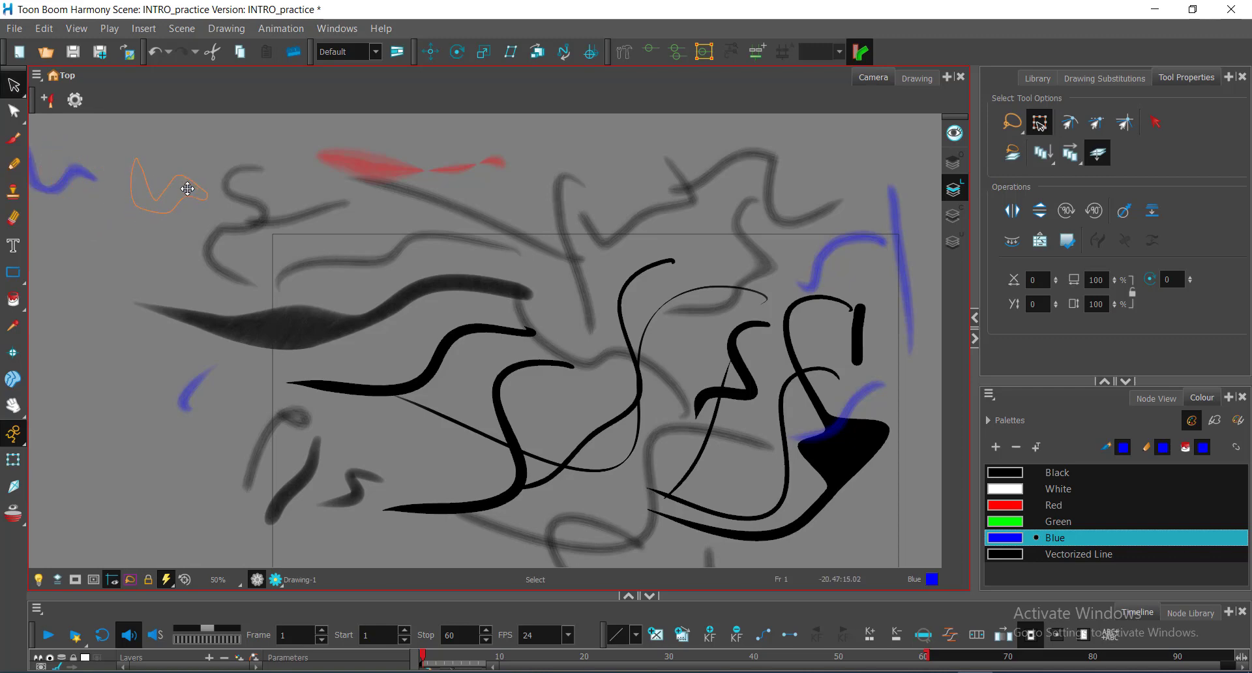
click(98, 217)
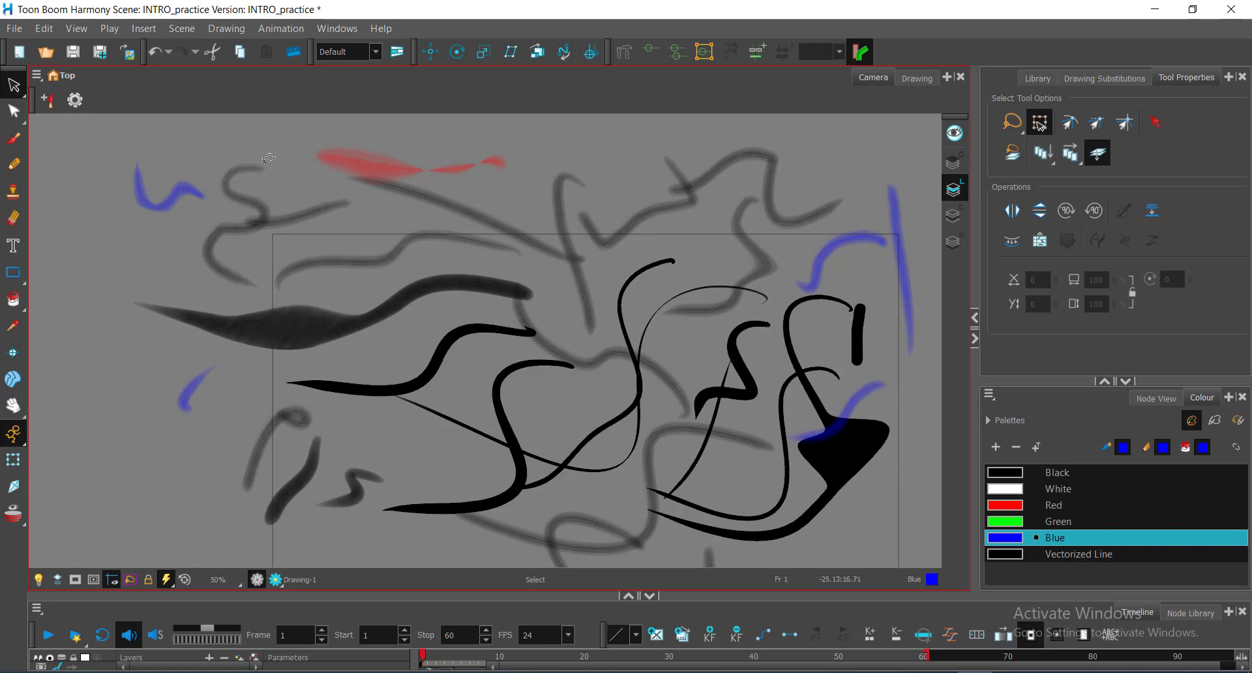
Switch back and forth between the Contour Editor and the Select tool, finishing with the Contour Editor active.
click(13, 113)
click(13, 85)
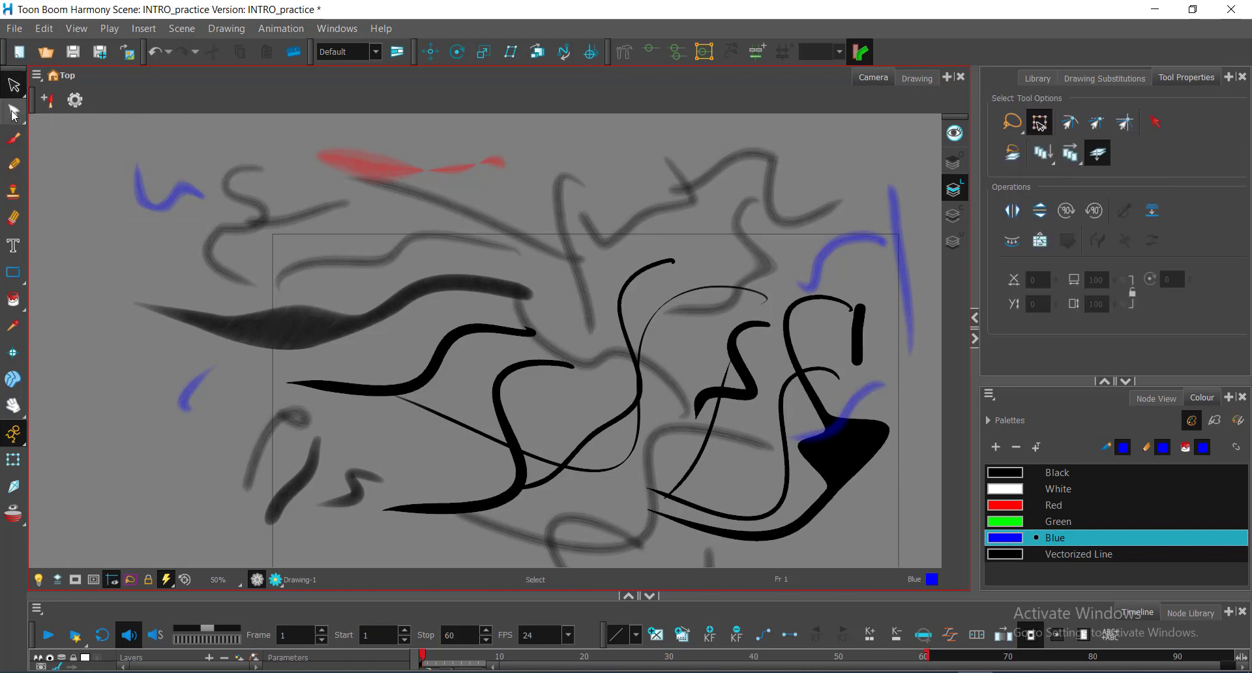
click(13, 113)
click(13, 84)
click(13, 112)
click(13, 85)
click(13, 112)
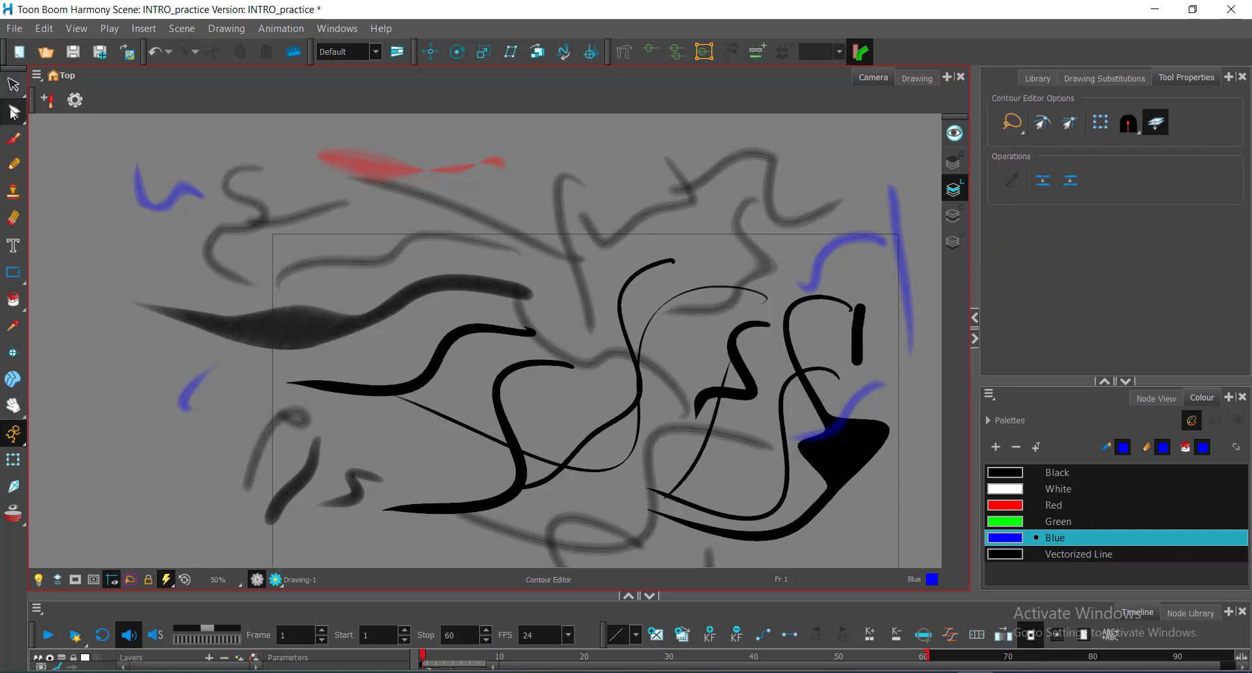